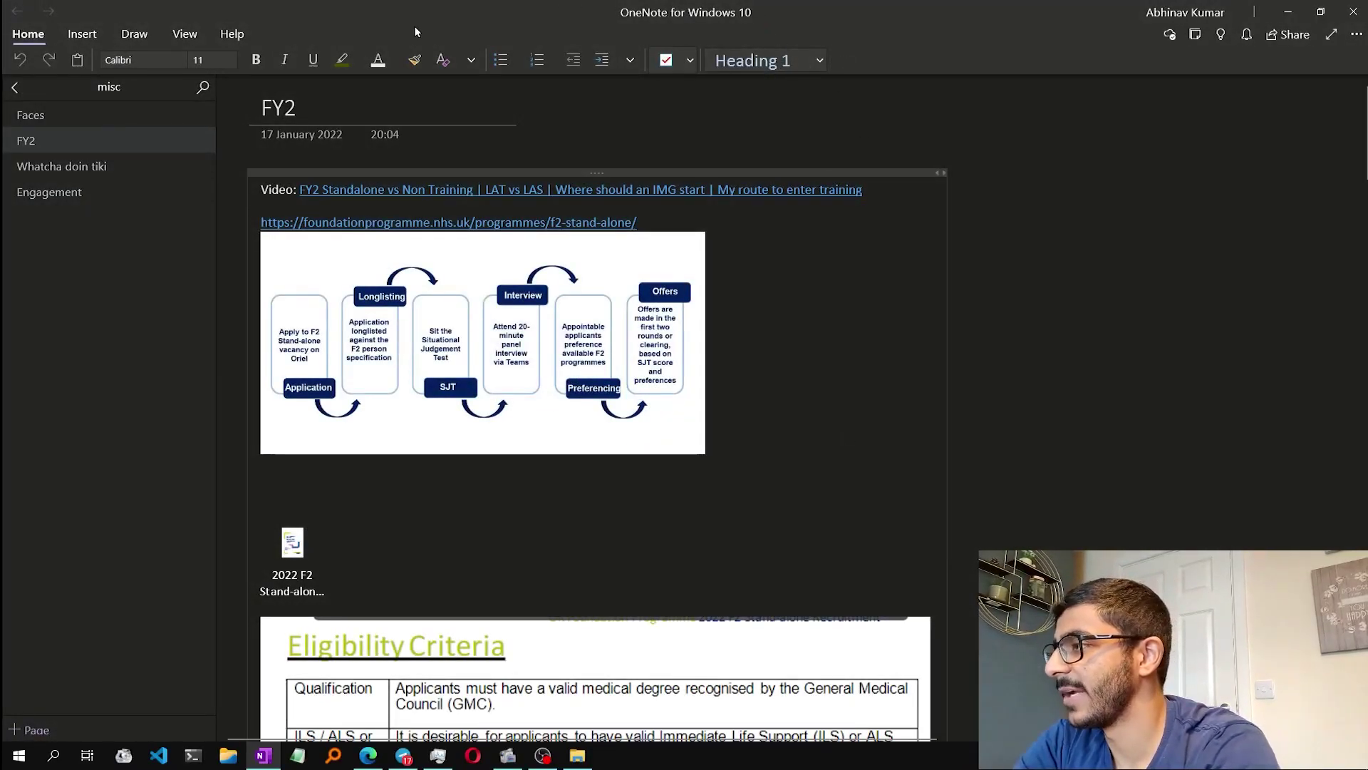
# - Open the PLAB 1 section in the MBBS notebook, collapsing the MBBS section group, and look through its page list
pyautogui.click(15, 87)
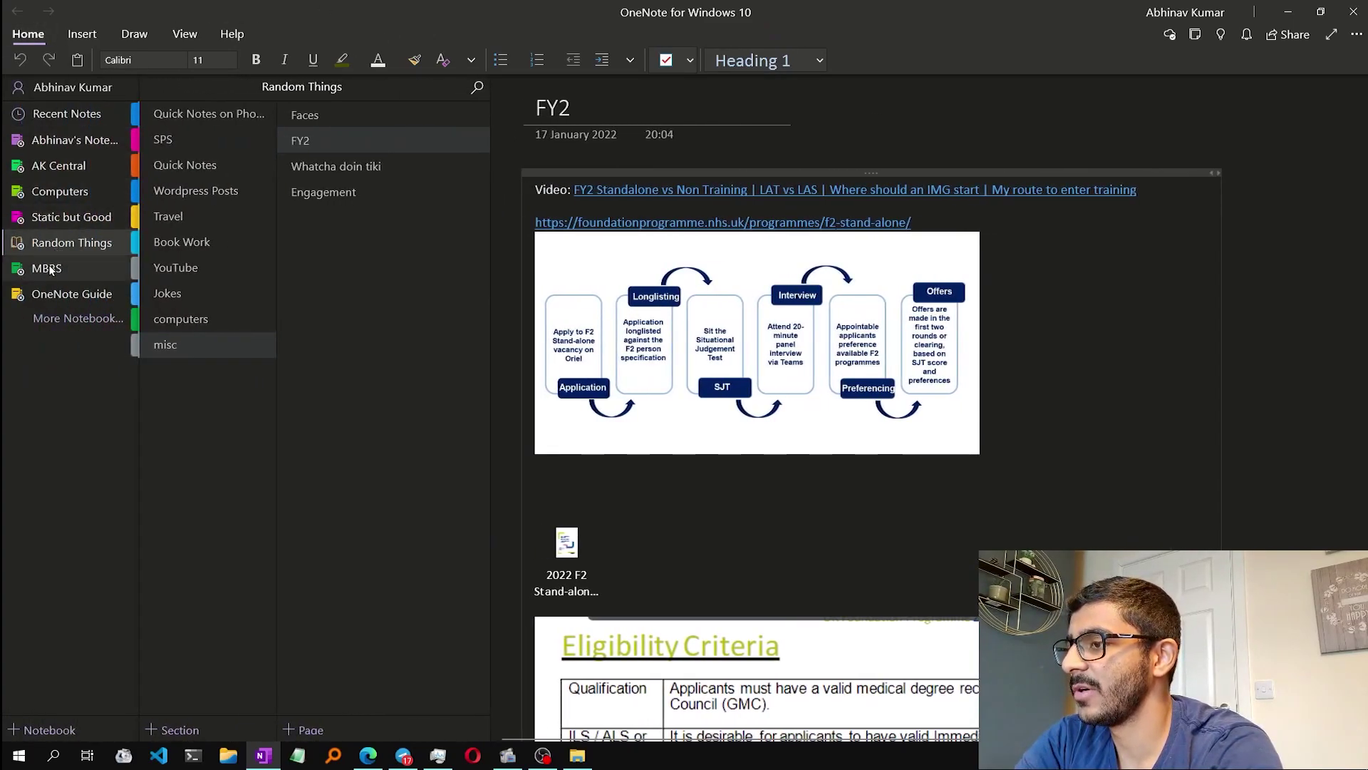
pyautogui.click(29, 271)
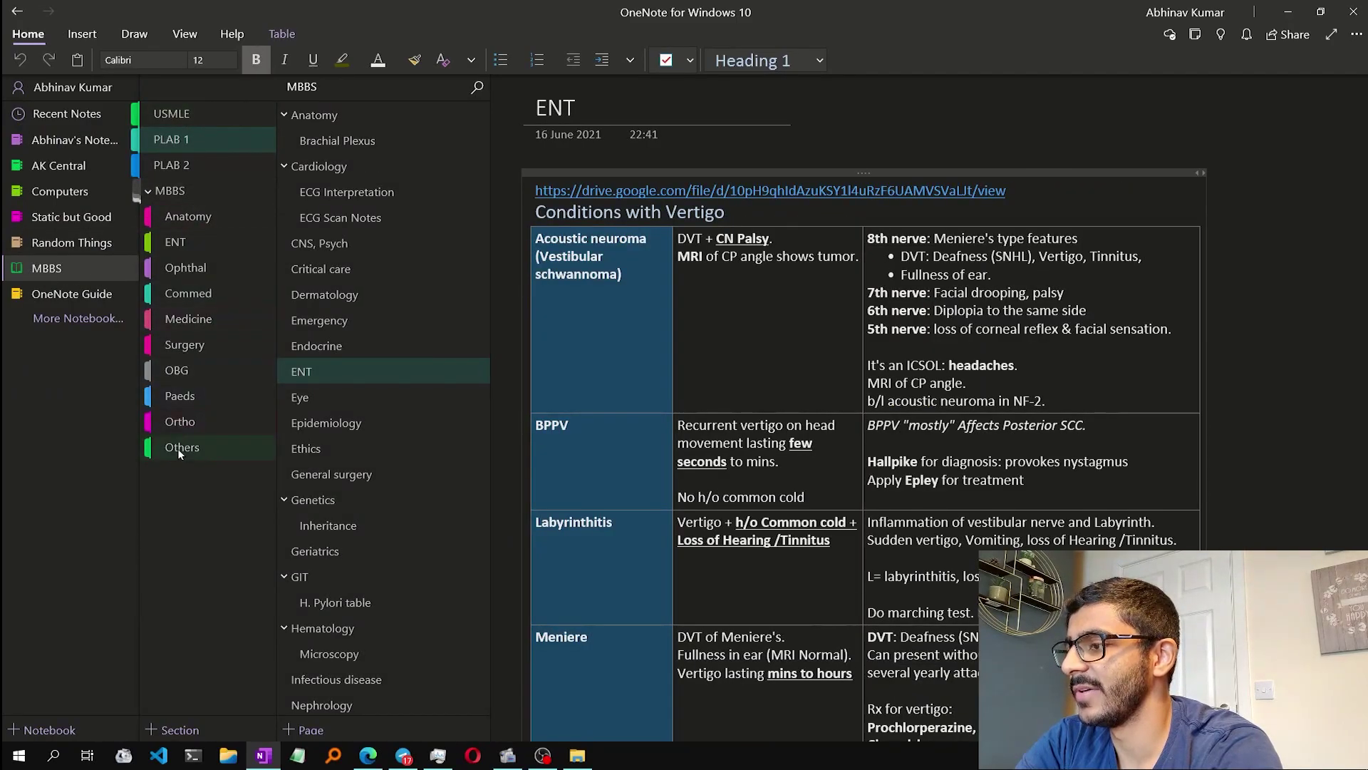
pyautogui.click(148, 189)
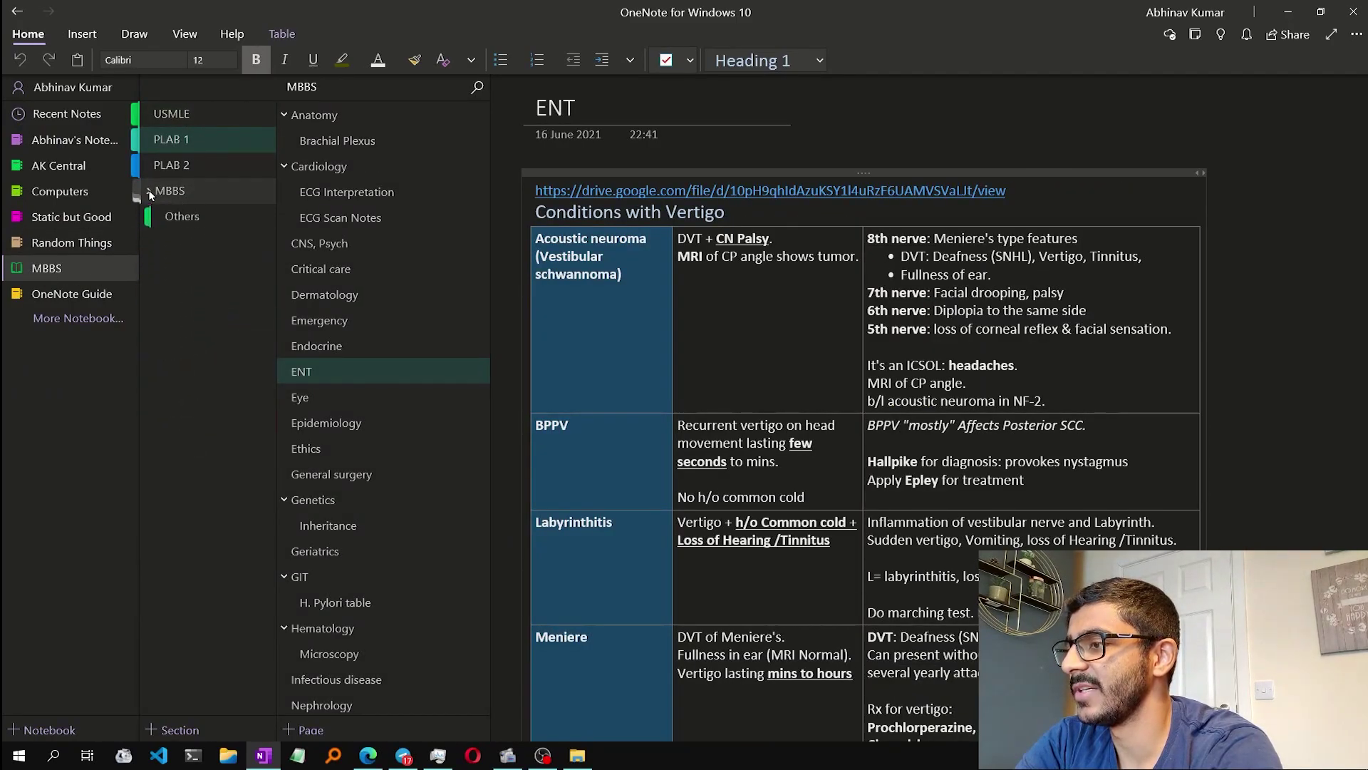
pyautogui.click(174, 140)
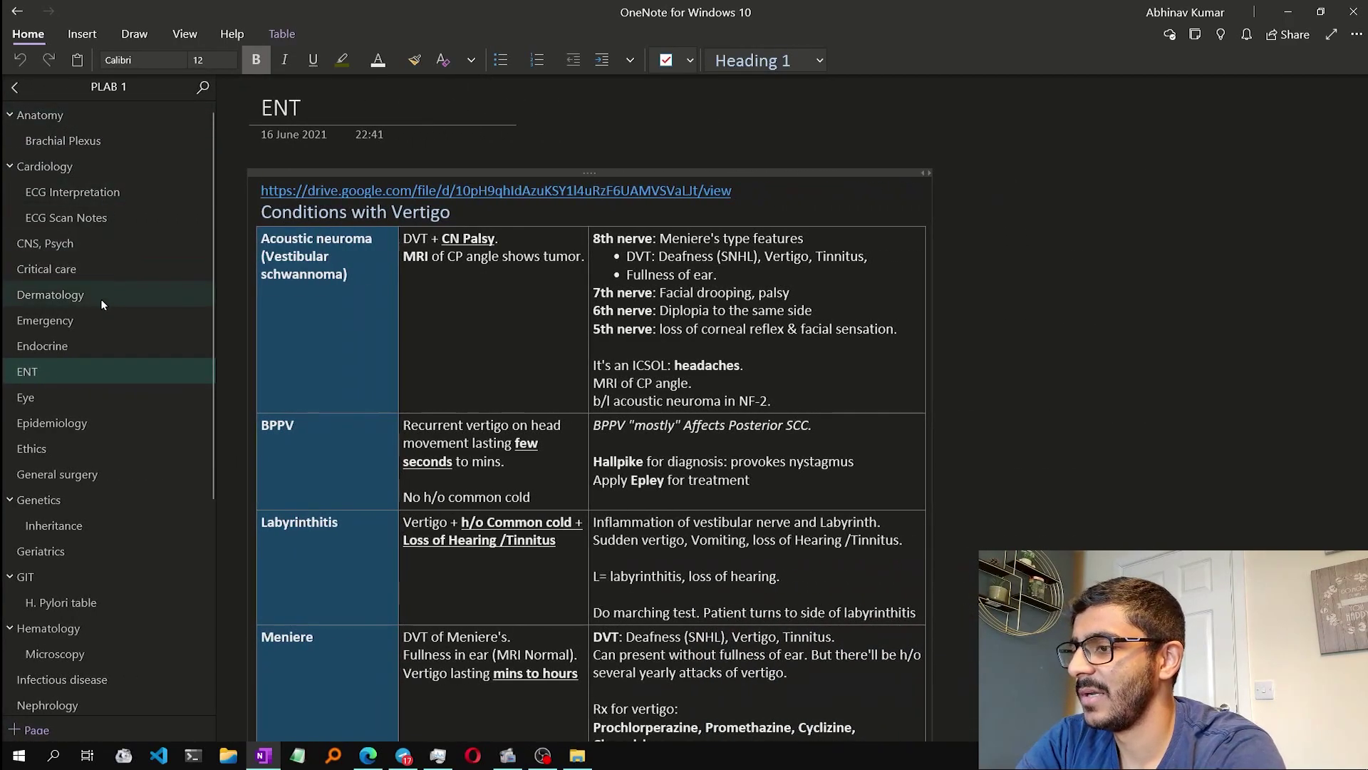
pyautogui.scroll(-5, 93, 357)
pyautogui.scroll(5, 92, 659)
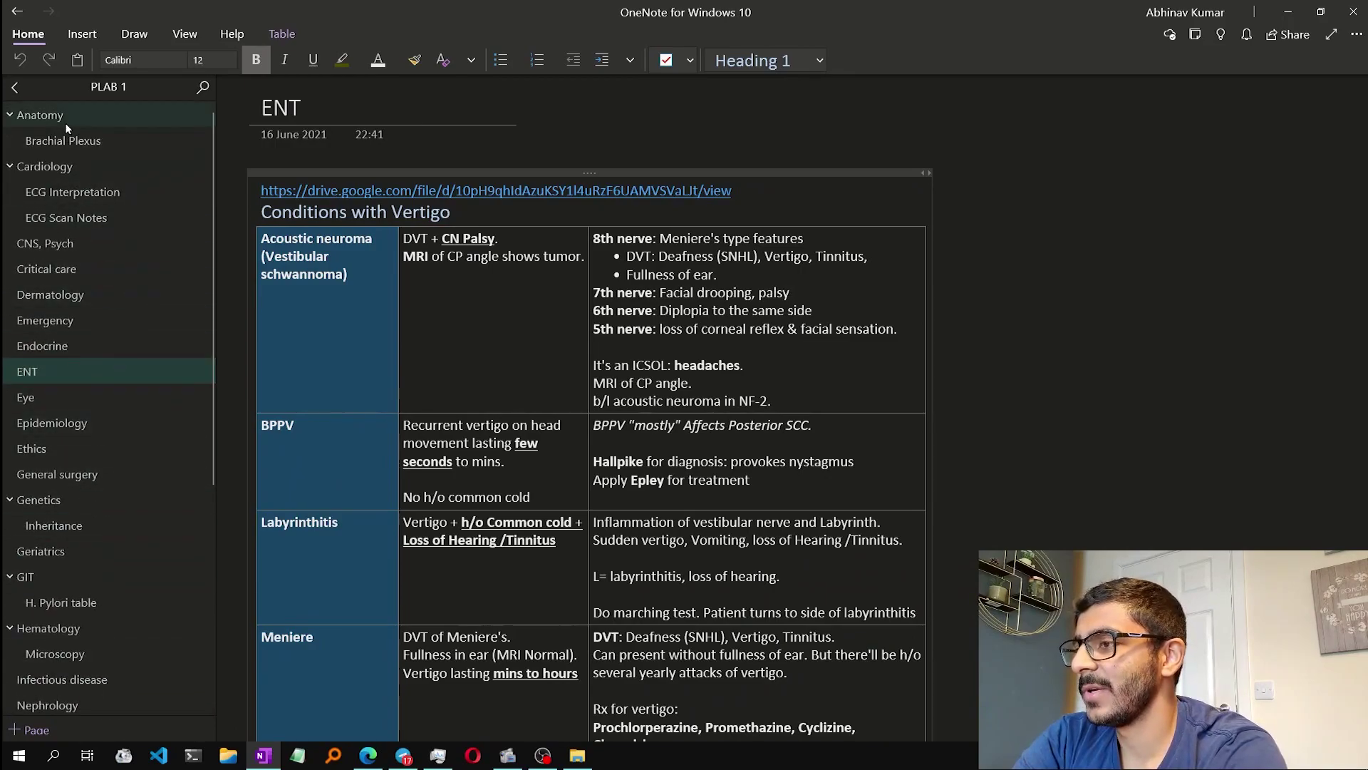
# - Open the Anatomy page and look through its handwritten notes, the vagus nerve chart and the limb nerve supply images
pyautogui.click(65, 121)
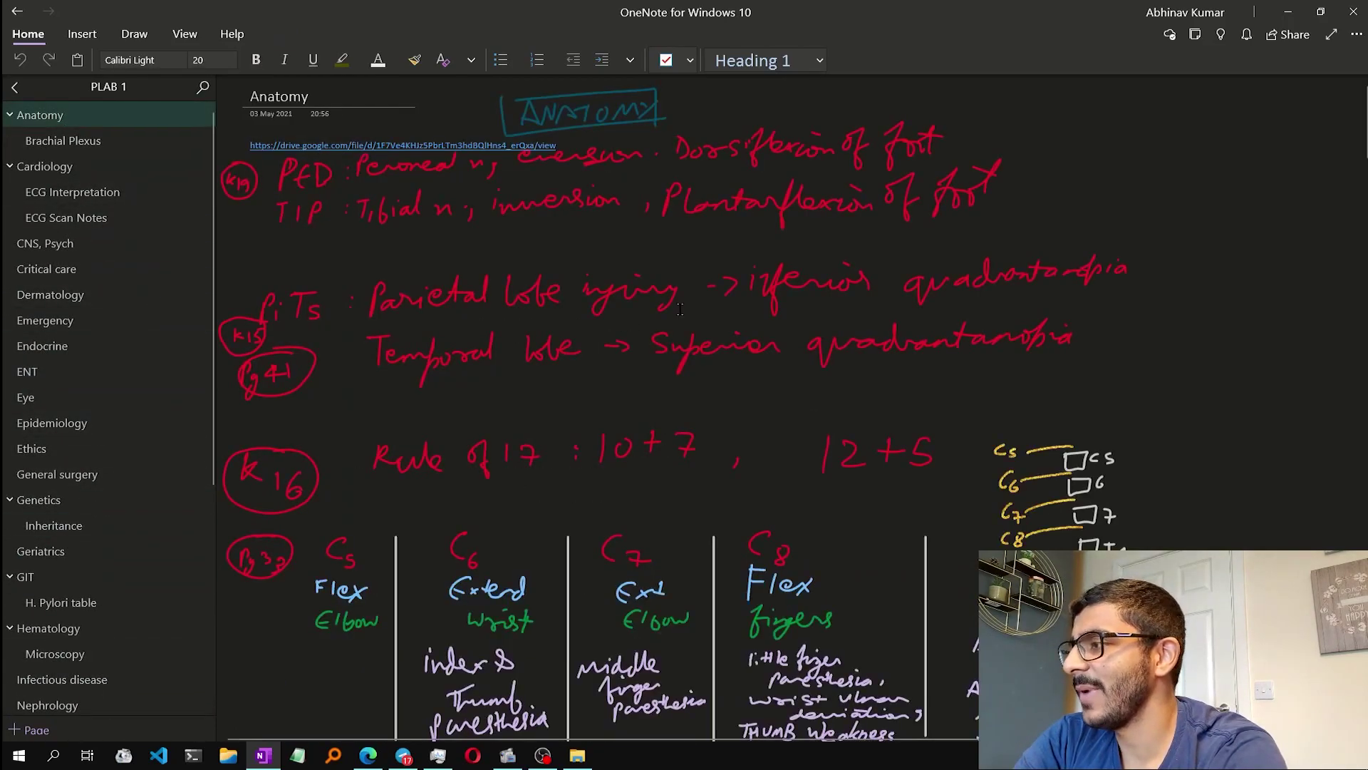
pyautogui.scroll(-5, 662, 259)
pyautogui.scroll(5, 419, 229)
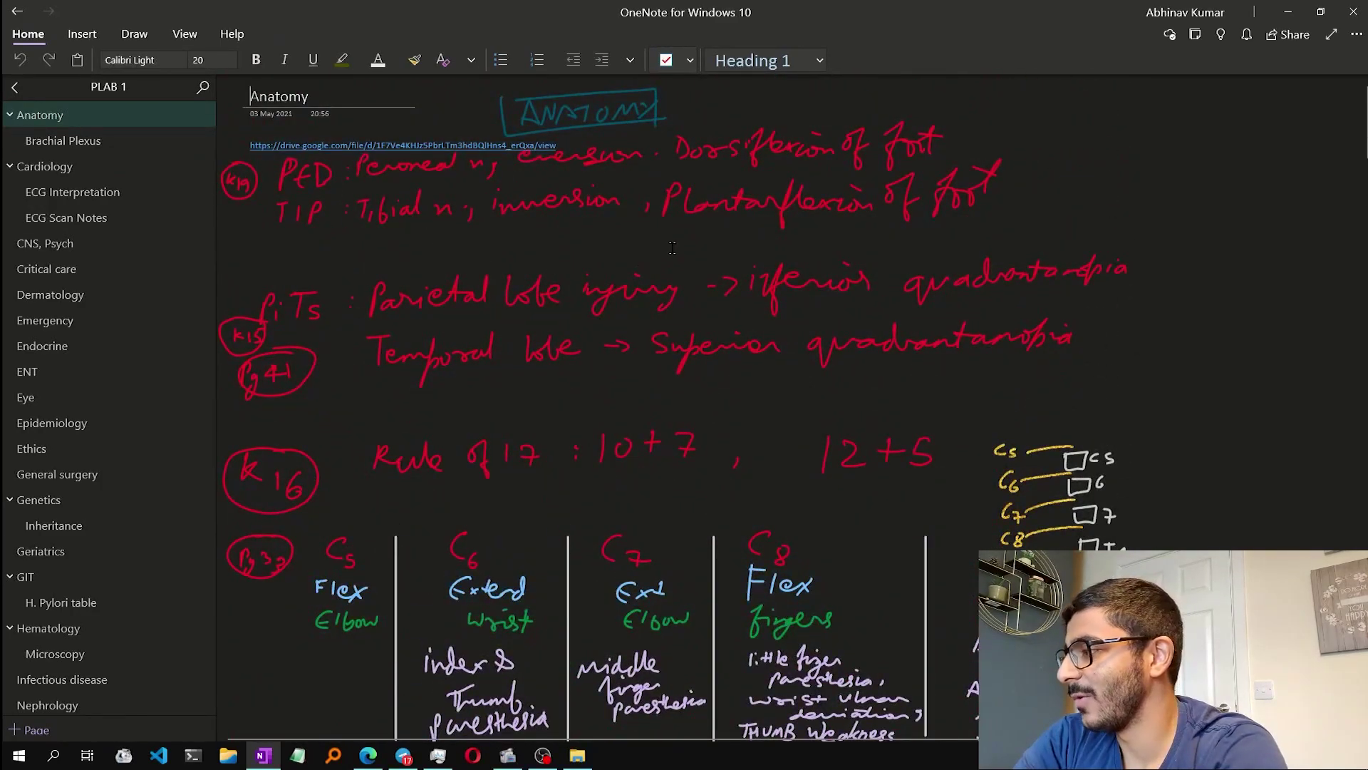
pyautogui.scroll(-3, 664, 378)
pyautogui.scroll(3, 405, 321)
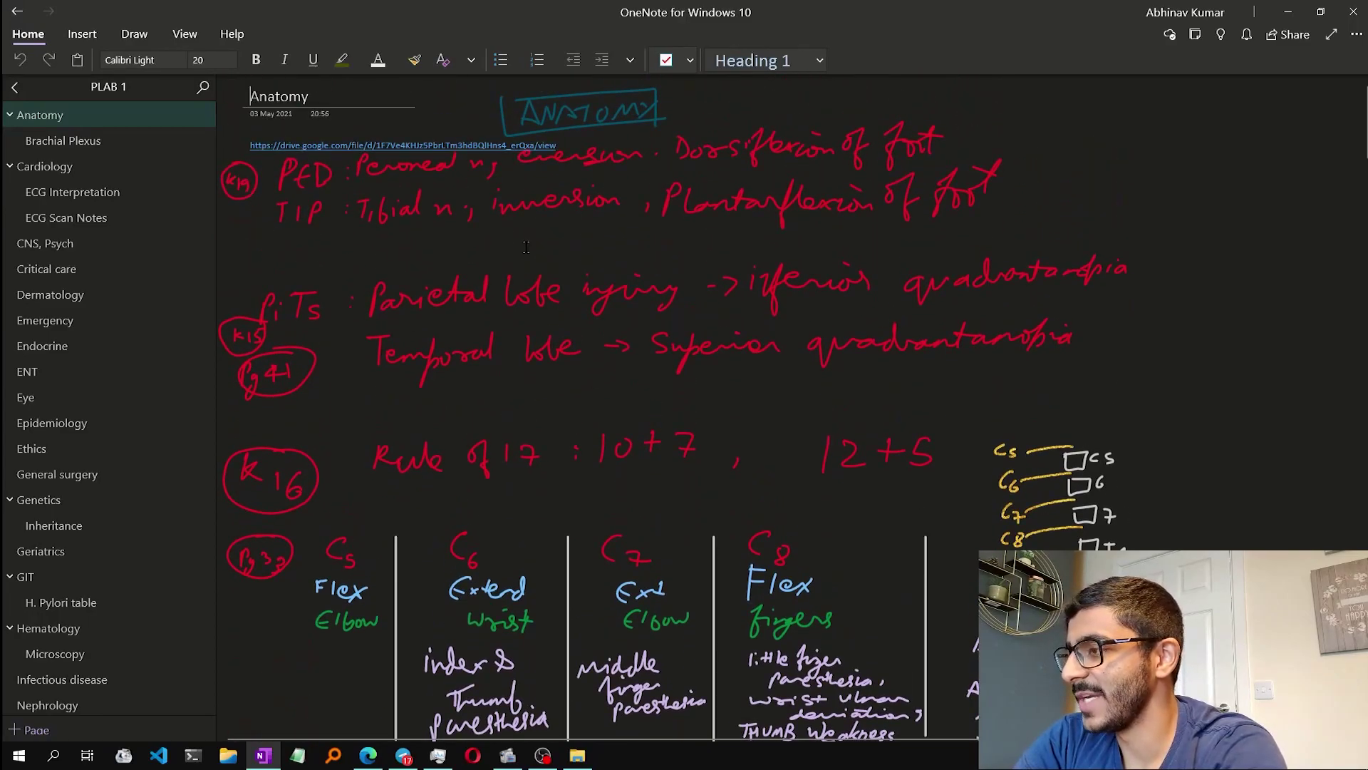
pyautogui.scroll(-15, 510, 249)
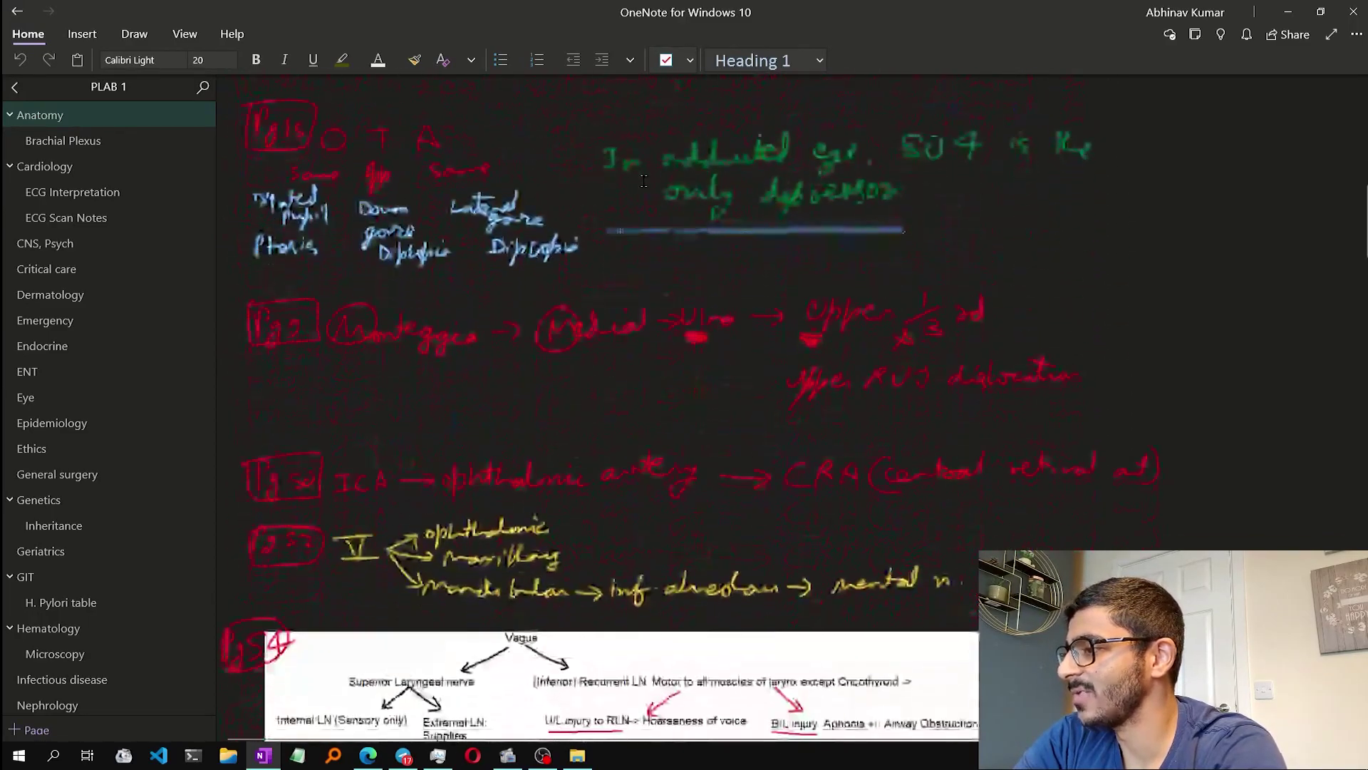
pyautogui.scroll(-6, 643, 180)
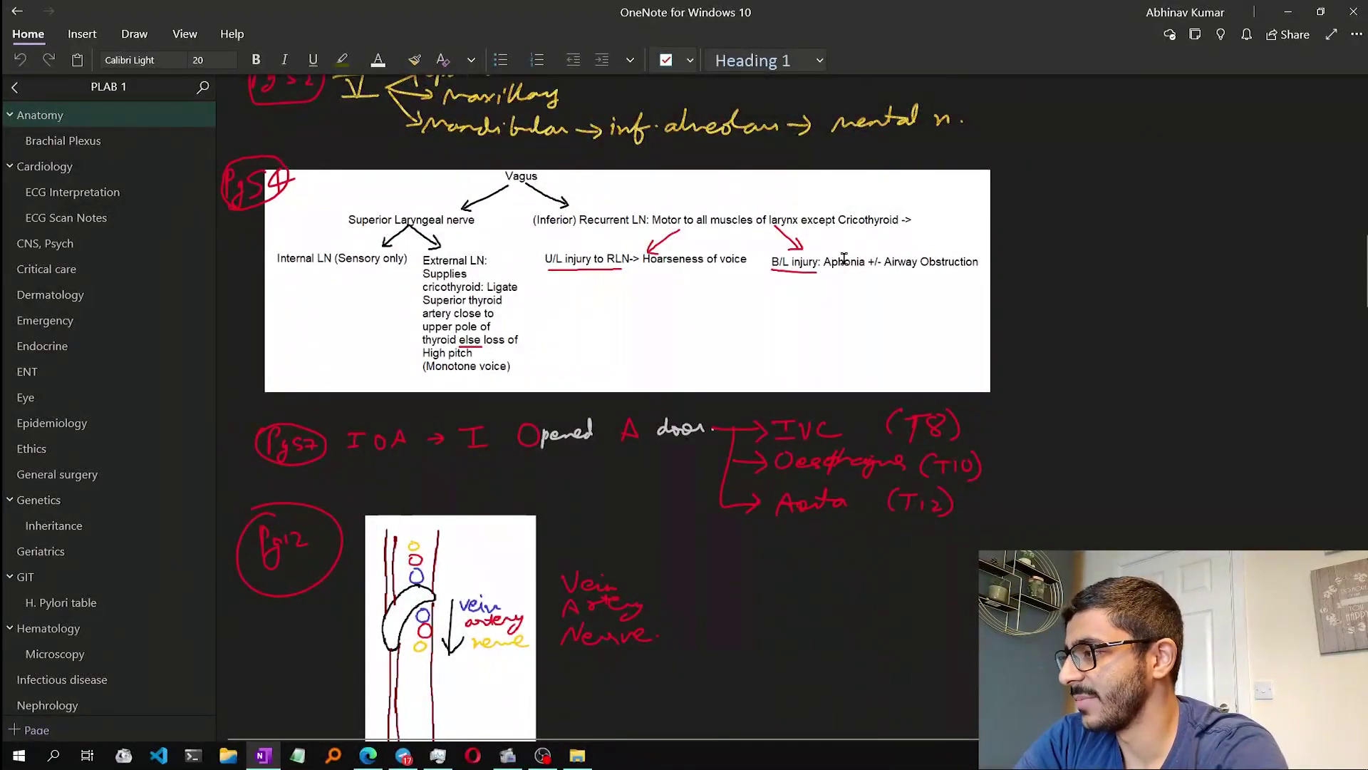
pyautogui.scroll(-1, 542, 249)
pyautogui.scroll(1, 439, 220)
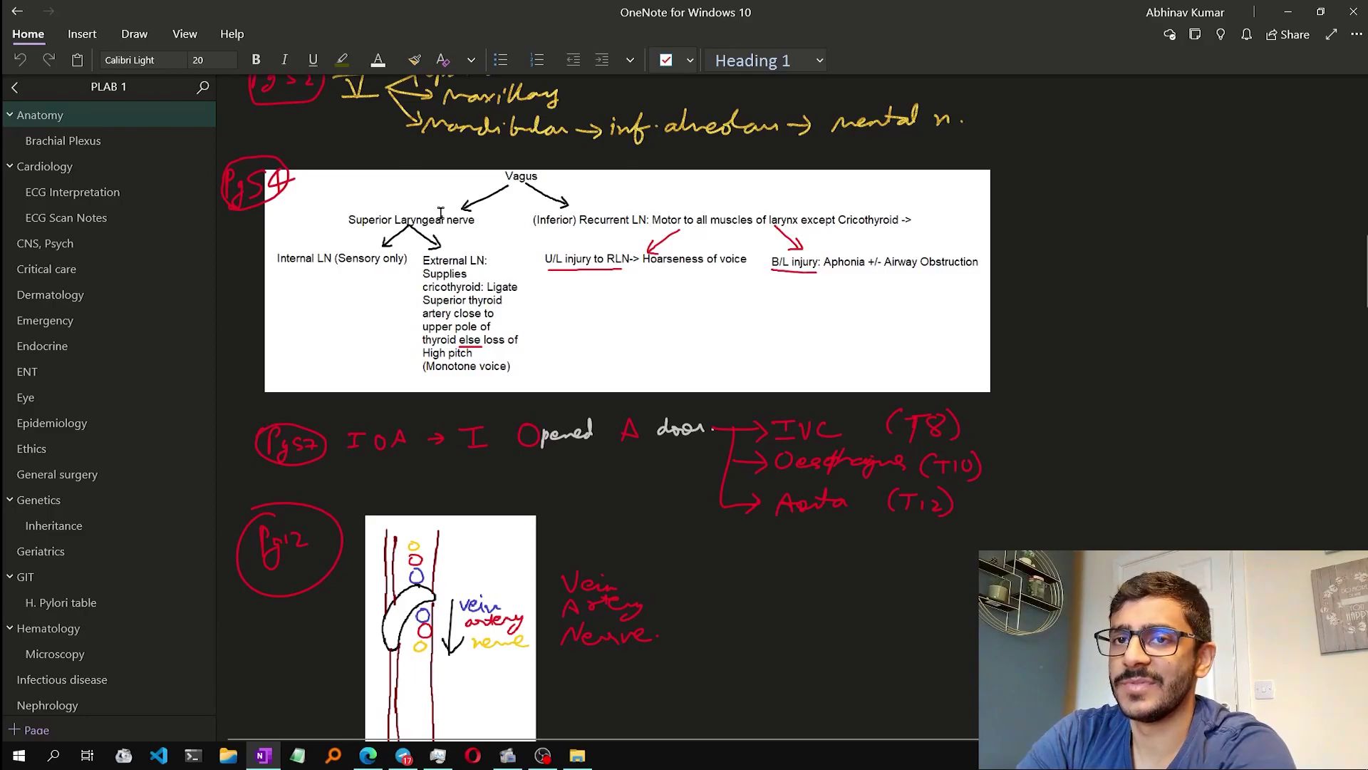
pyautogui.scroll(-10, 713, 362)
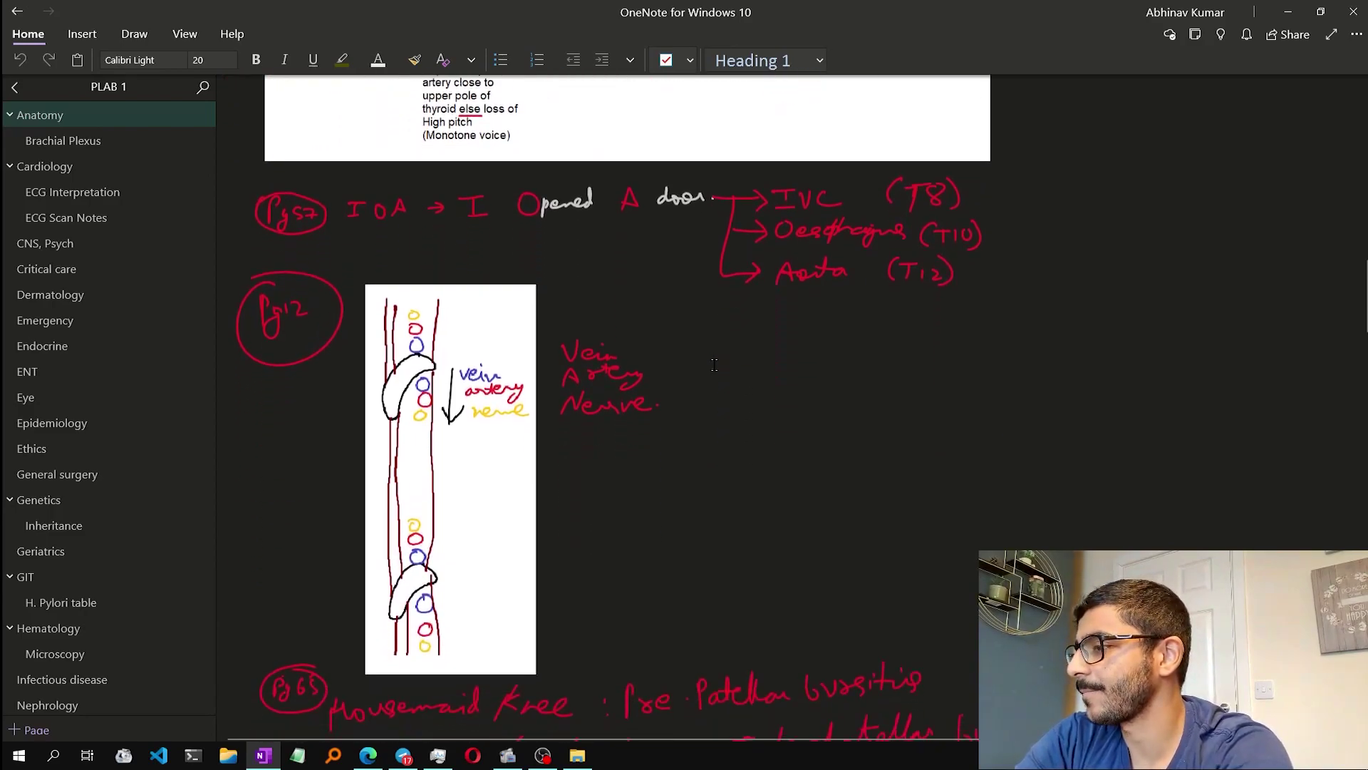
pyautogui.scroll(-20, 565, 241)
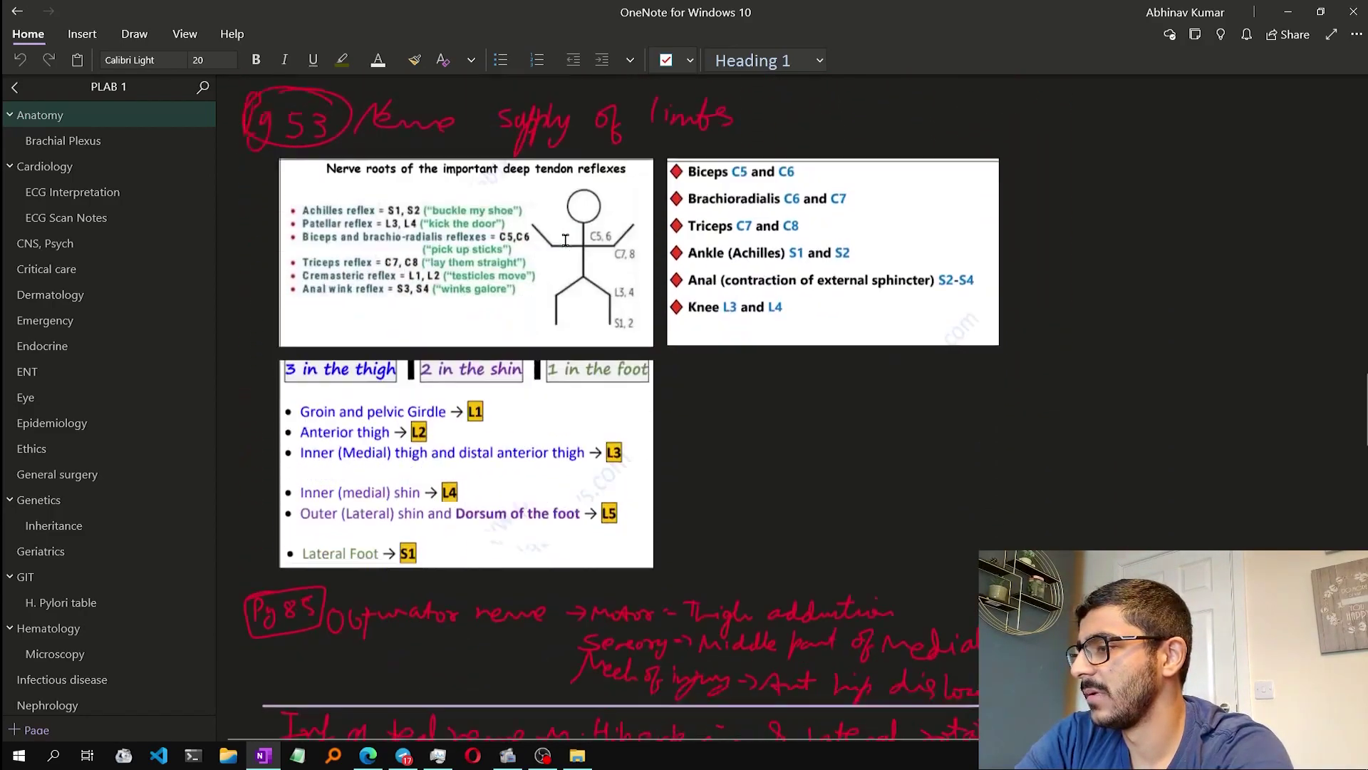
pyautogui.scroll(-20, 565, 240)
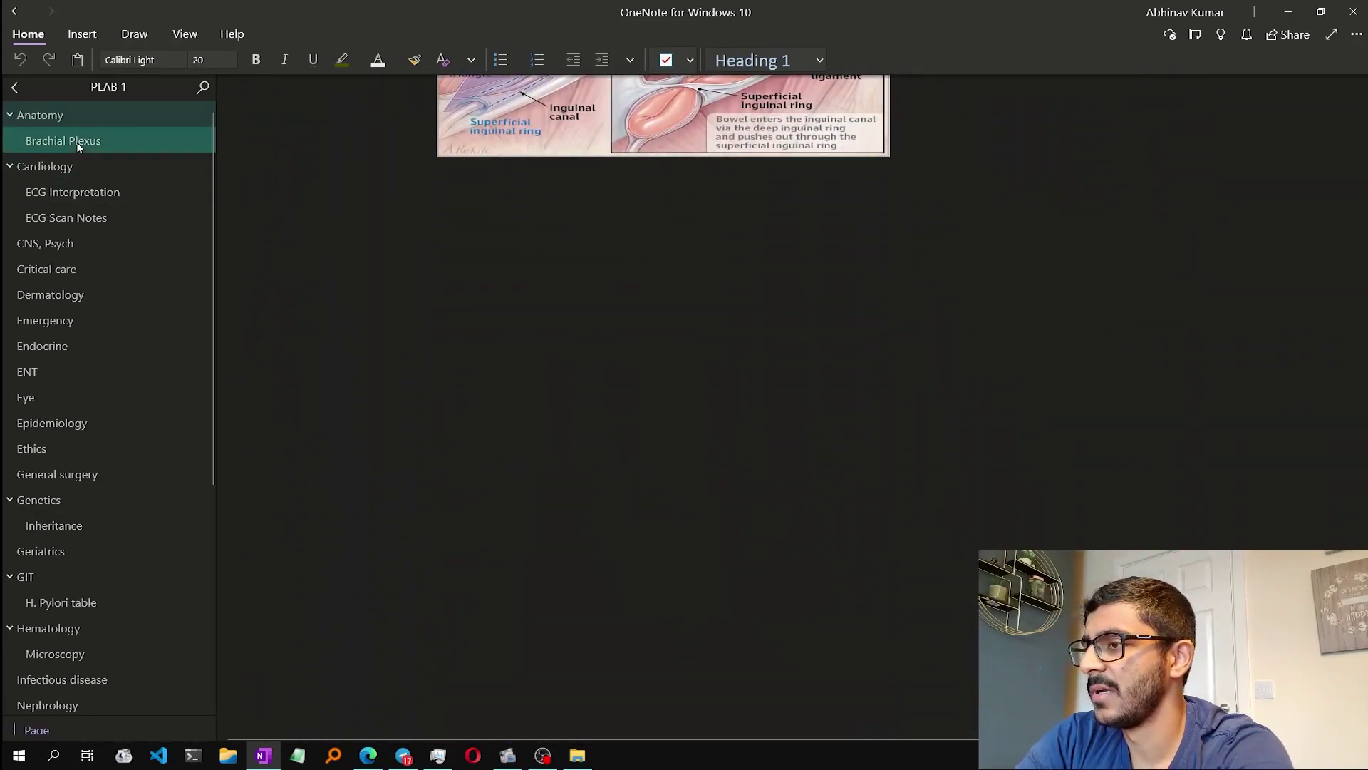
# - Open the Brachial Plexus page and examine the handwritten diagram, including a close view of the lateral cord branches
pyautogui.click(74, 142)
pyautogui.scroll(-8, 534, 278)
pyautogui.scroll(4, 446, 367)
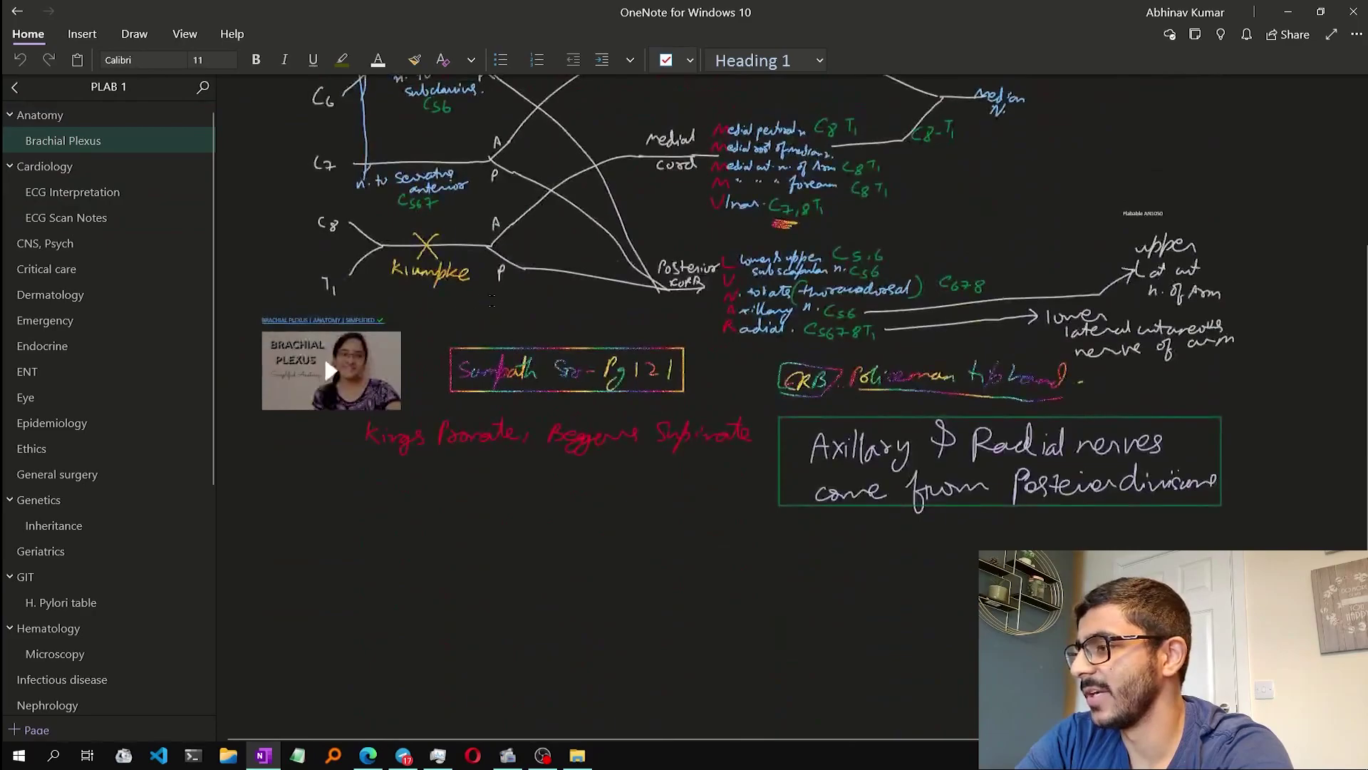
pyautogui.scroll(5, 850, 417)
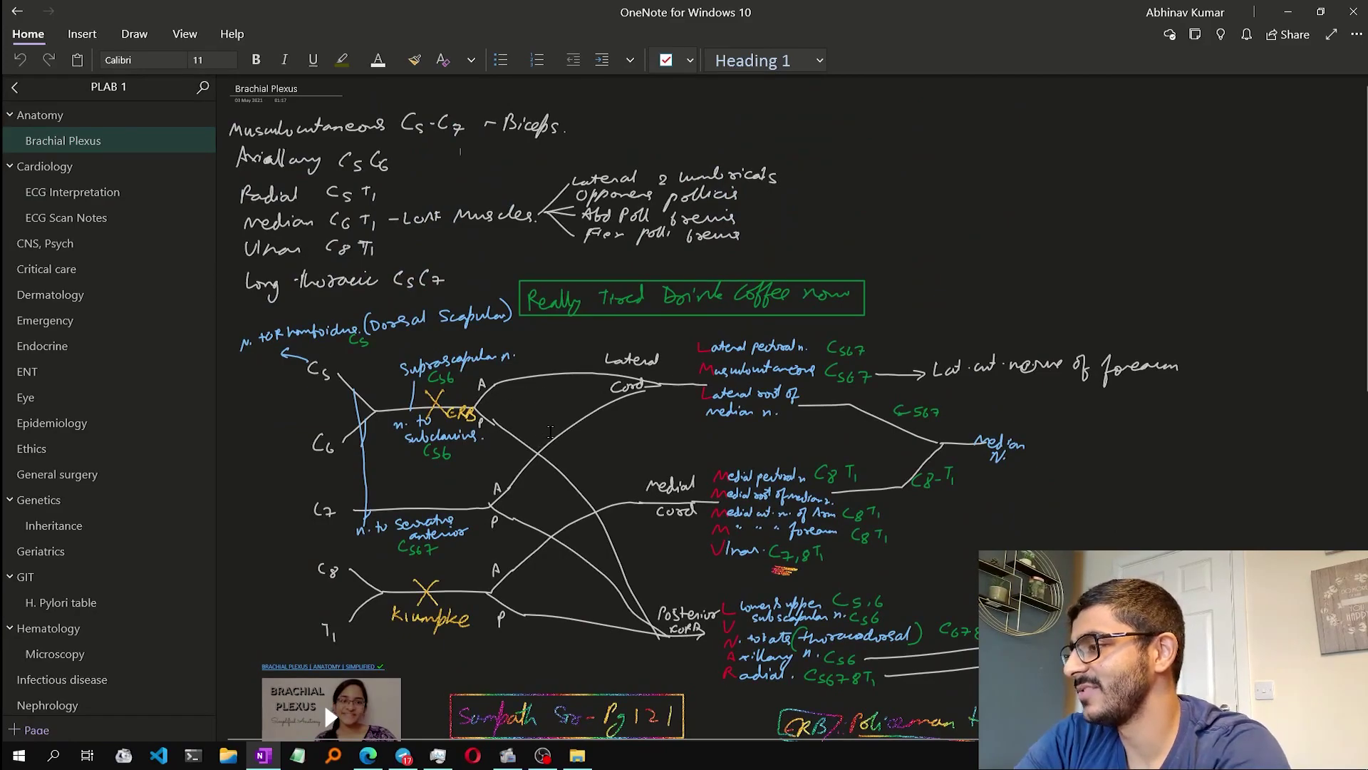
pyautogui.scroll(5, 550, 431)
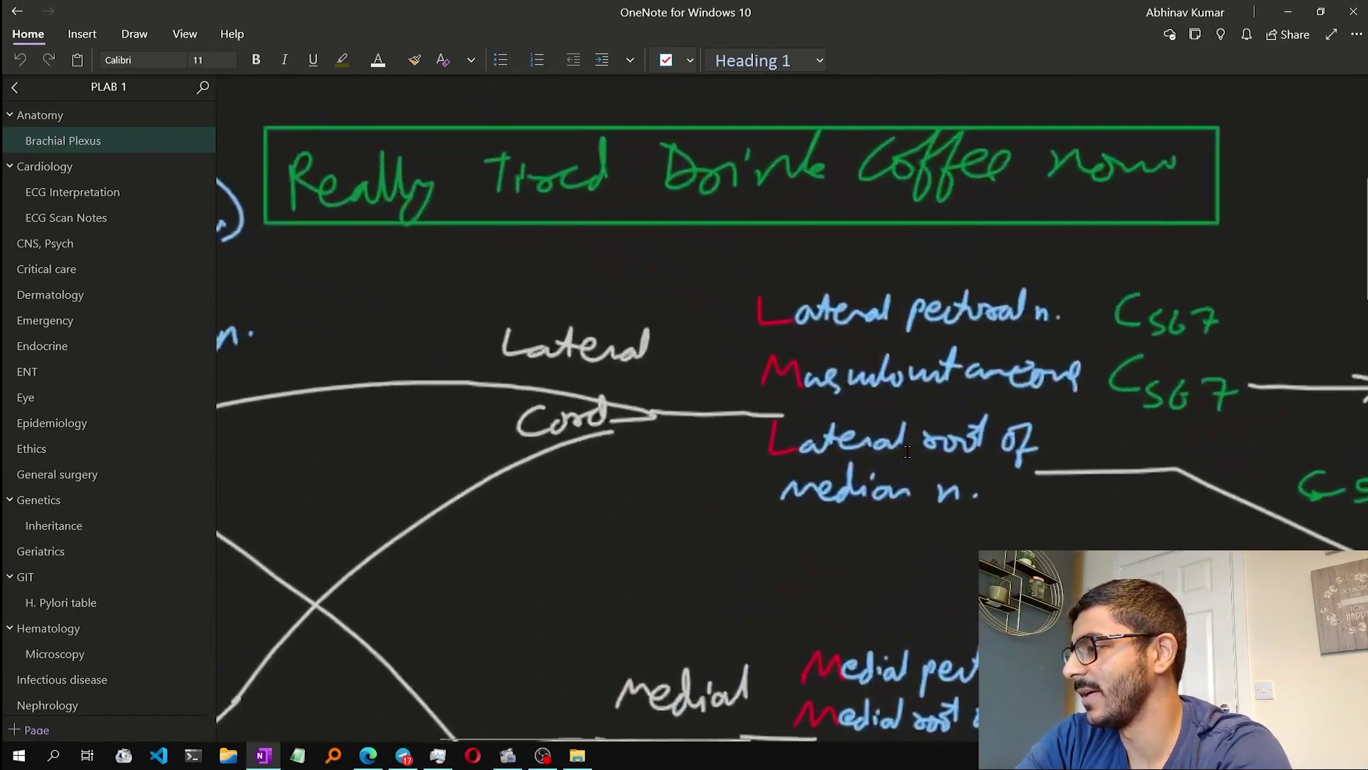
pyautogui.scroll(1, 907, 452)
pyautogui.scroll(-7, 549, 560)
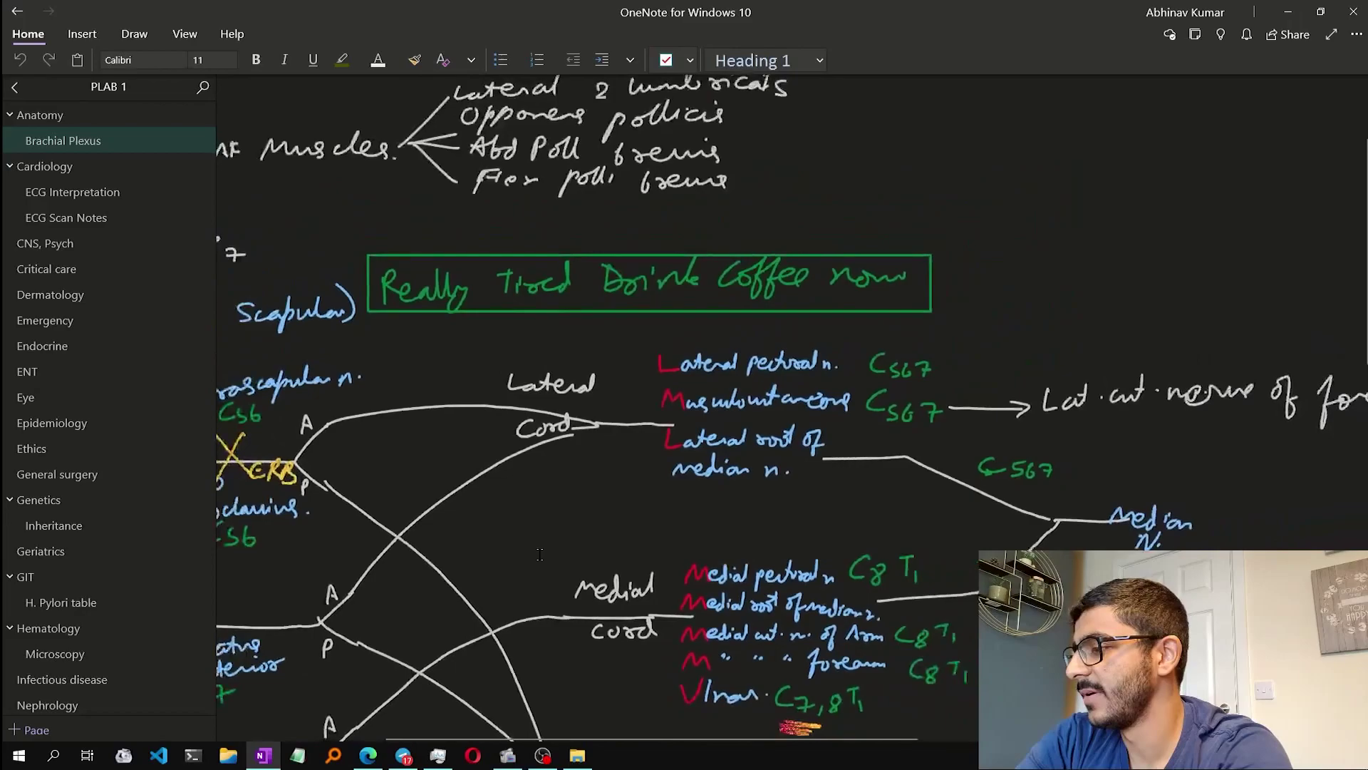
pyautogui.scroll(-3, 539, 554)
pyautogui.scroll(3, 499, 427)
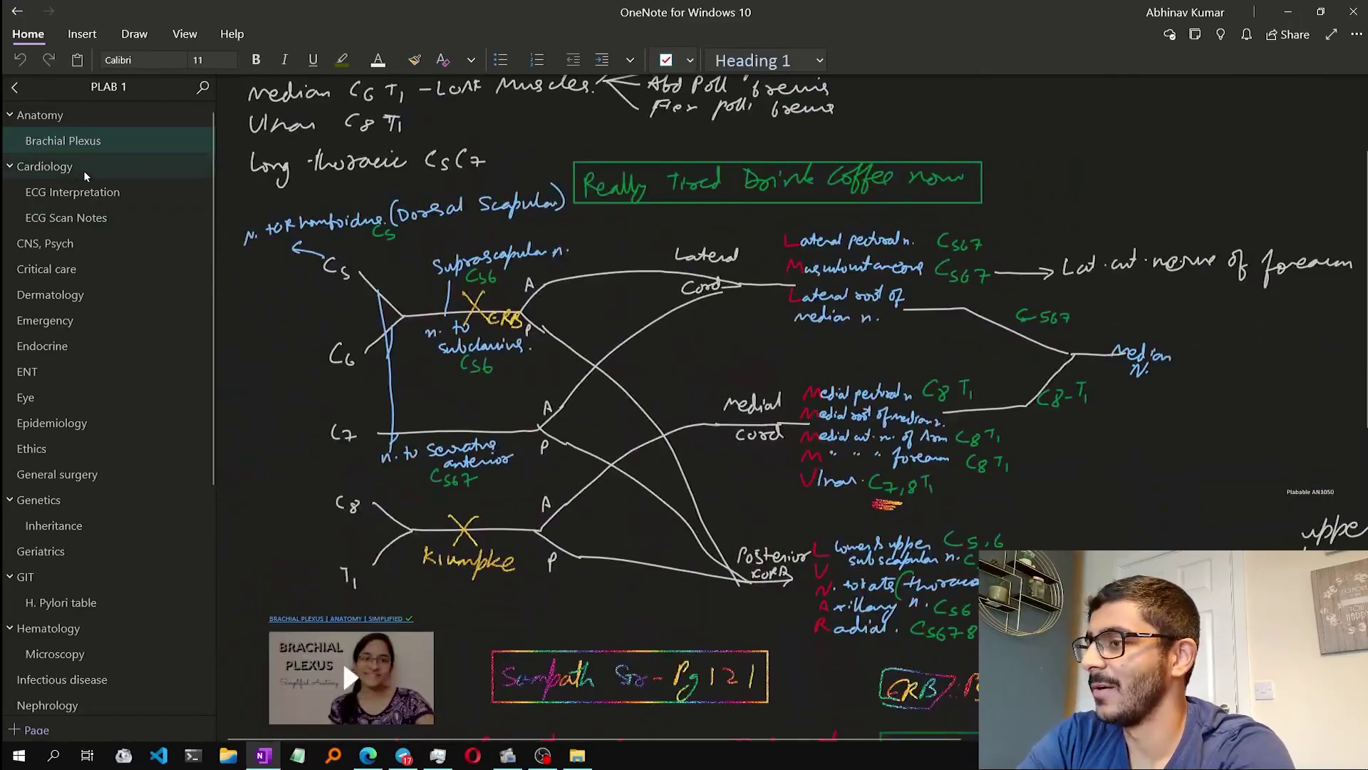
# - Open the Cardiology page and look through its notes from STEMI management through infective endocarditis to pulmonary edema
pyautogui.click(83, 168)
pyautogui.scroll(-15, 371, 267)
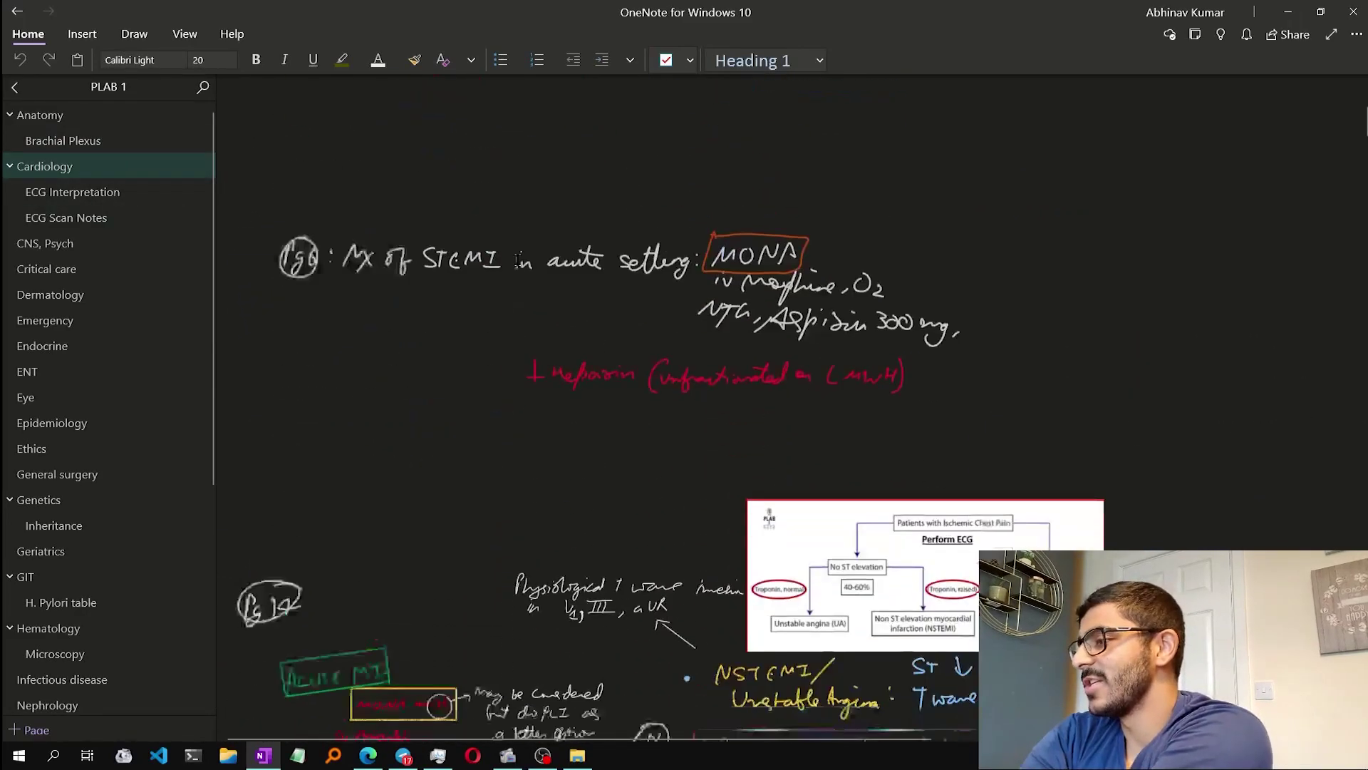
pyautogui.scroll(-5, 518, 259)
pyautogui.scroll(2, 563, 271)
pyautogui.scroll(-2, 568, 273)
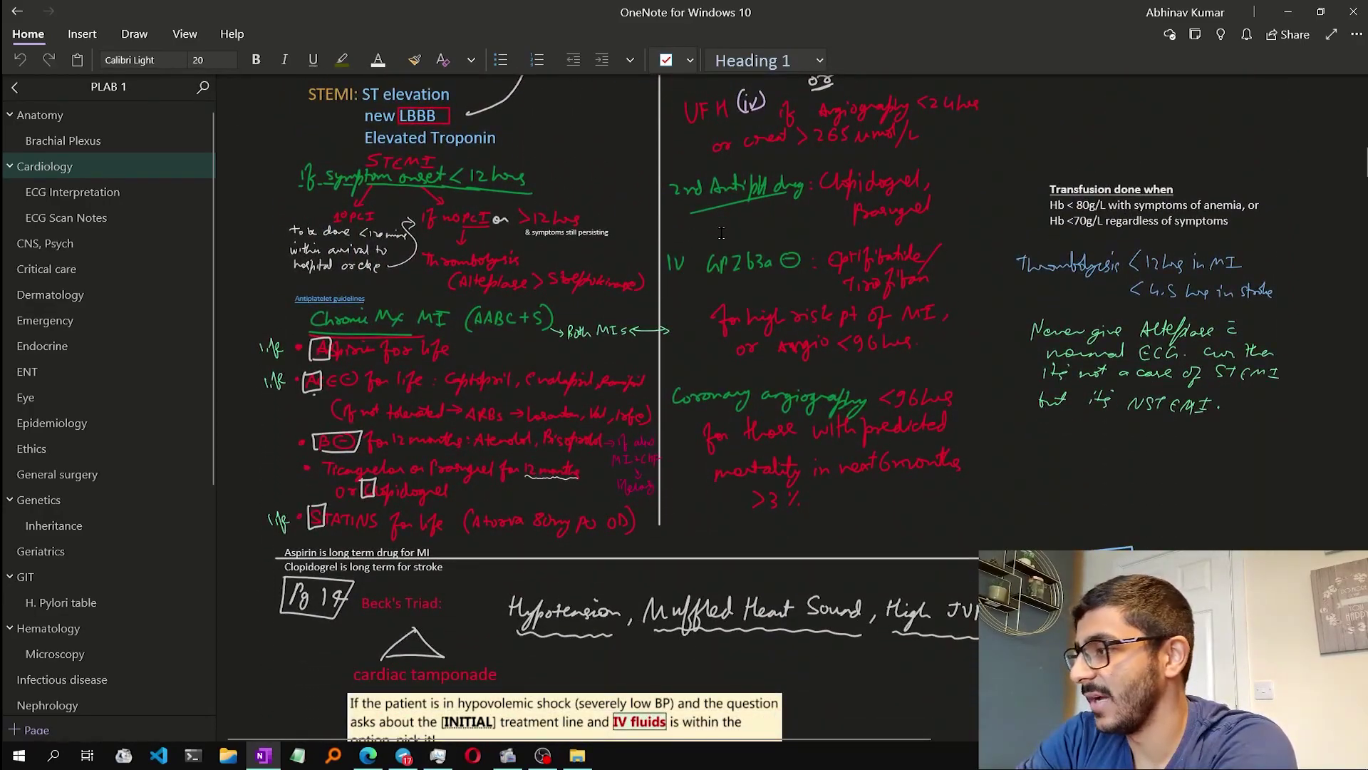
pyautogui.scroll(-15, 721, 233)
pyautogui.scroll(8, 739, 217)
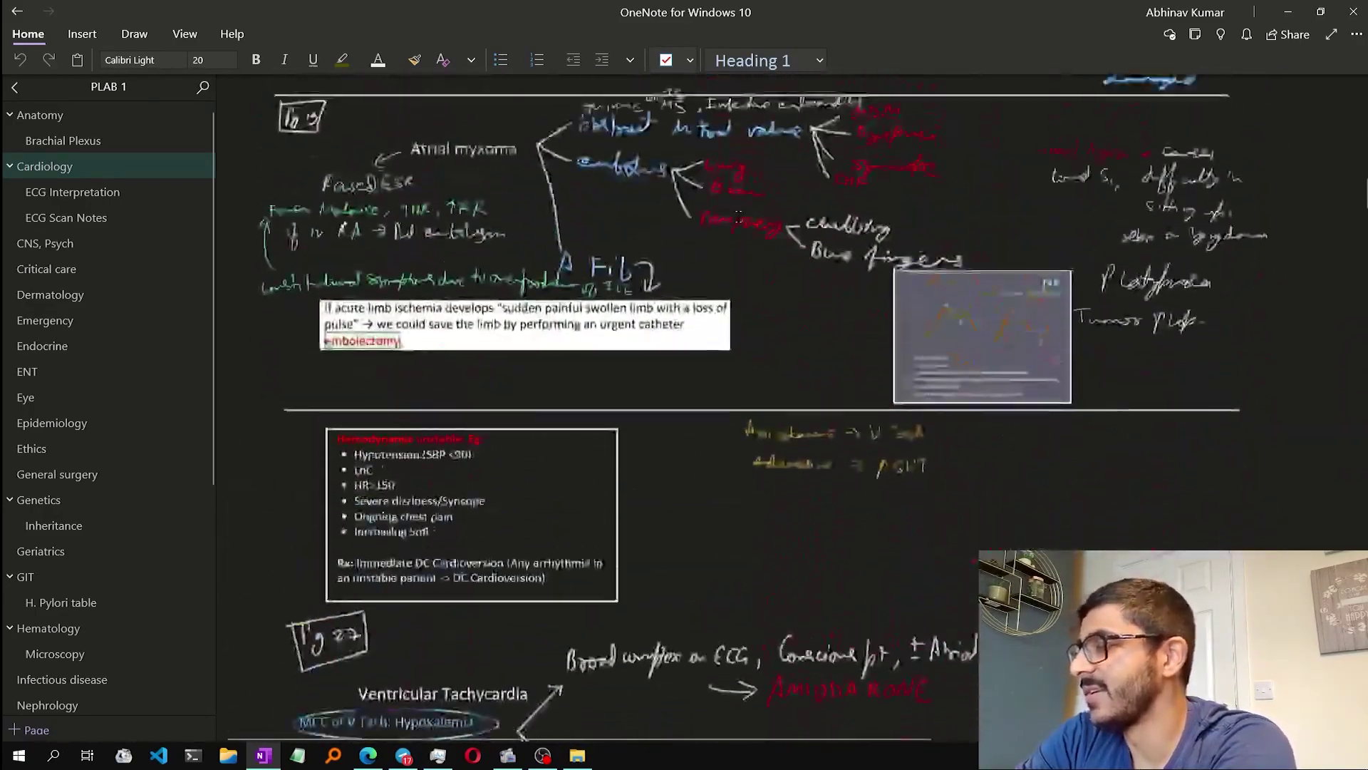
pyautogui.scroll(-15, 739, 217)
pyautogui.scroll(-3, 601, 355)
pyautogui.scroll(-5, 958, 317)
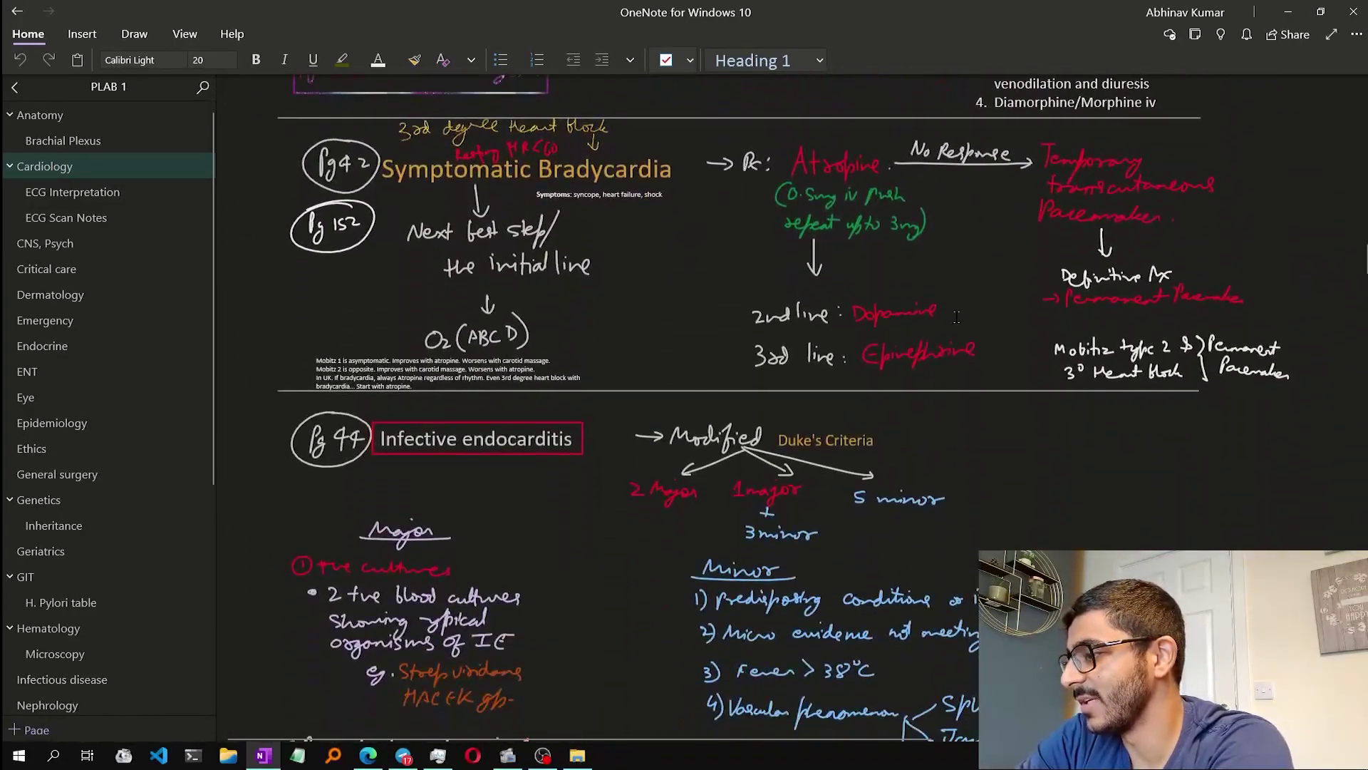
pyautogui.scroll(-10, 680, 297)
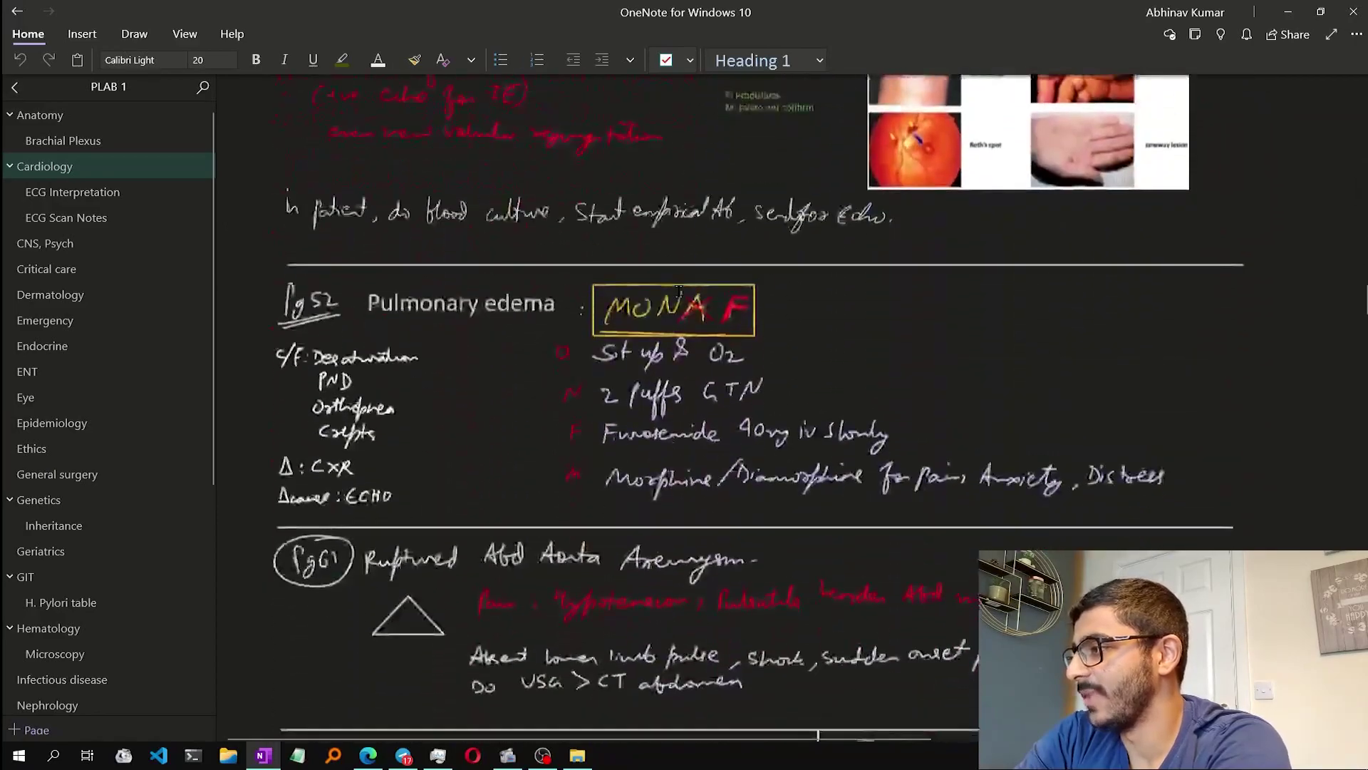
# - Capture a rectangular screen snip of the Hypokalemia notes with their ECG image
pyautogui.press('super')
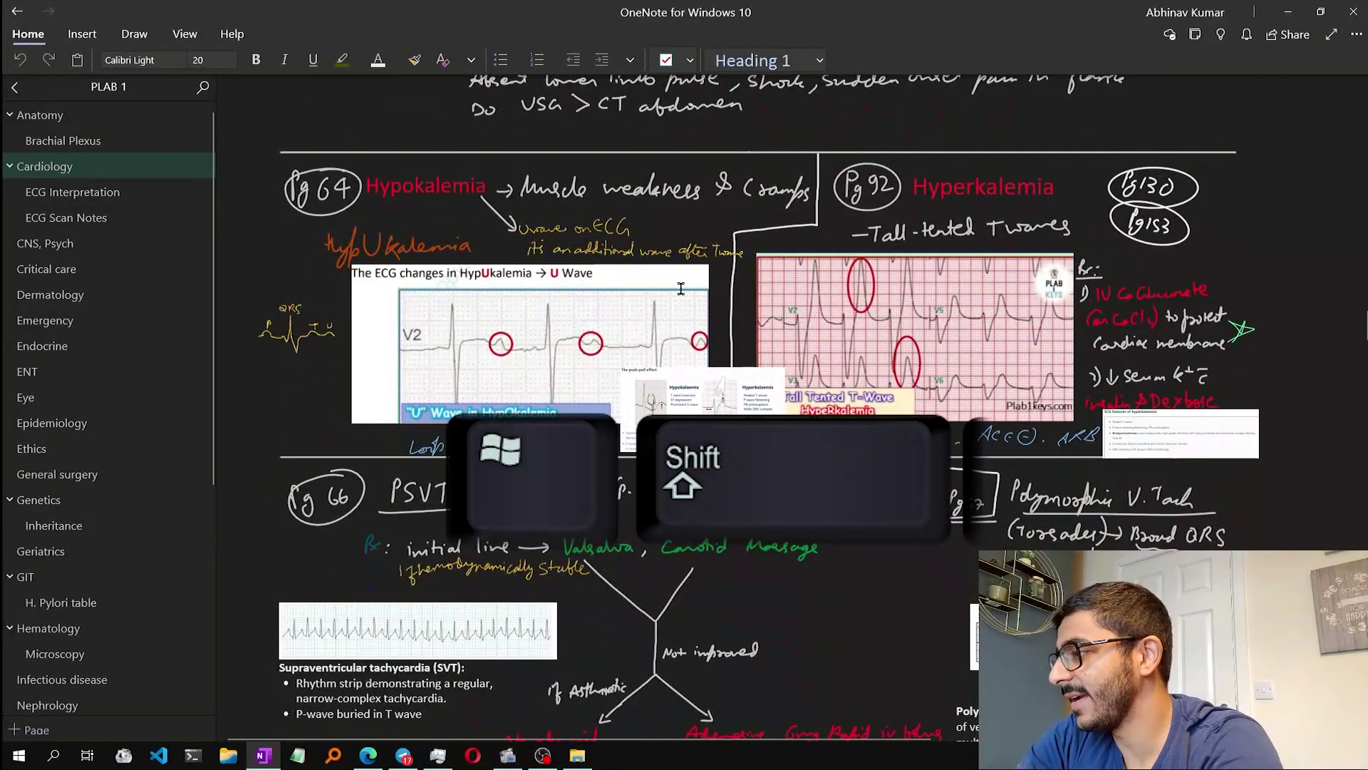
pyautogui.press('super+shift+s')
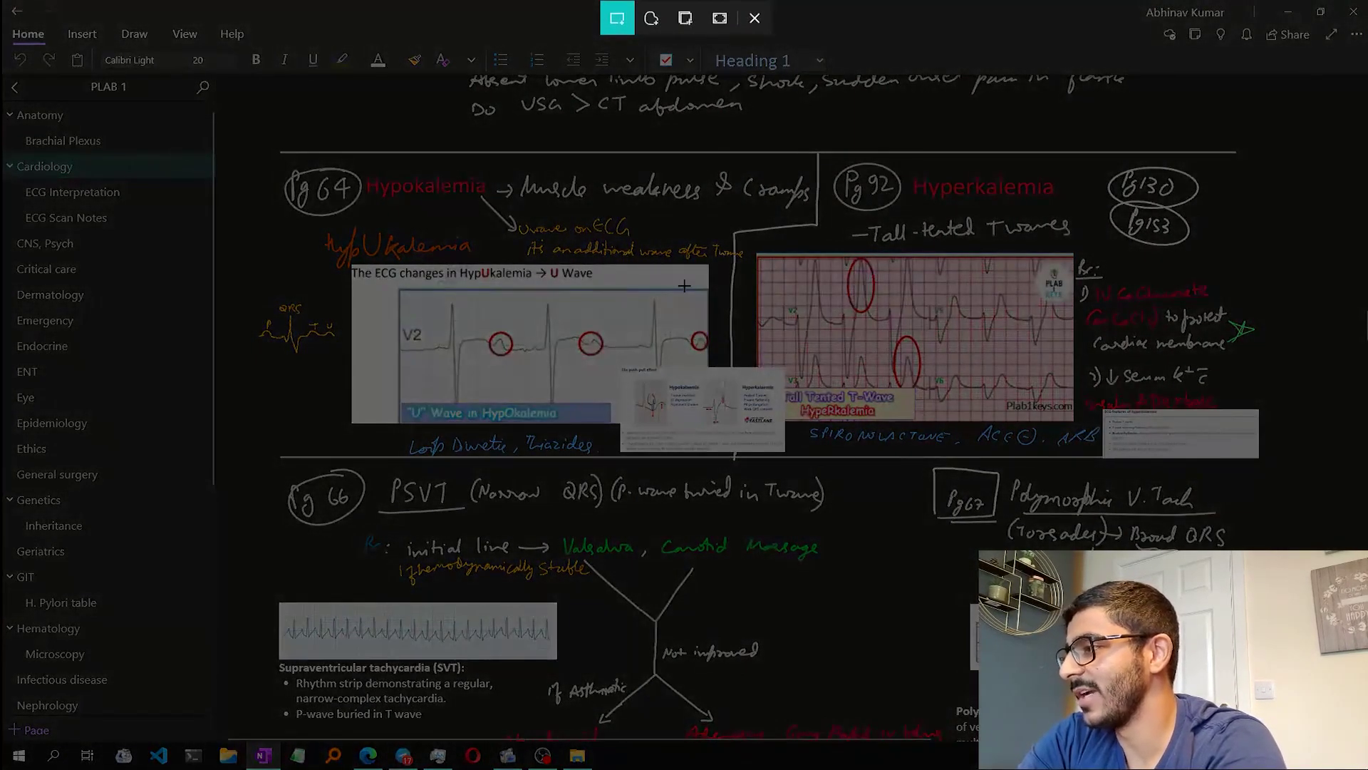
pyautogui.moveTo(201, 54); pyautogui.dragTo(823, 473)
# - Try pasting a screen snip of the right bundle branch block notes into the blank area ending the Cardiology page, and delete the pasted image
pyautogui.scroll(-20, 759, 356)
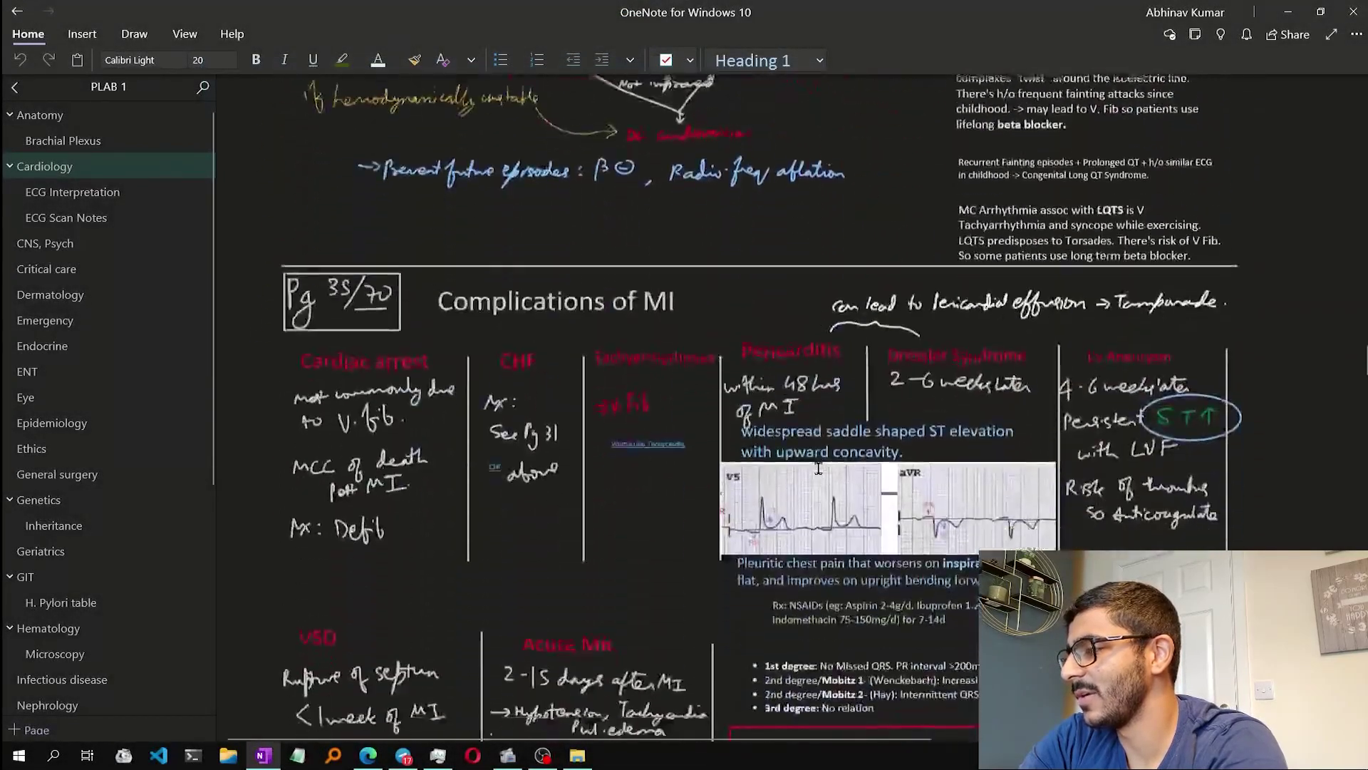
pyautogui.scroll(15, 697, 417)
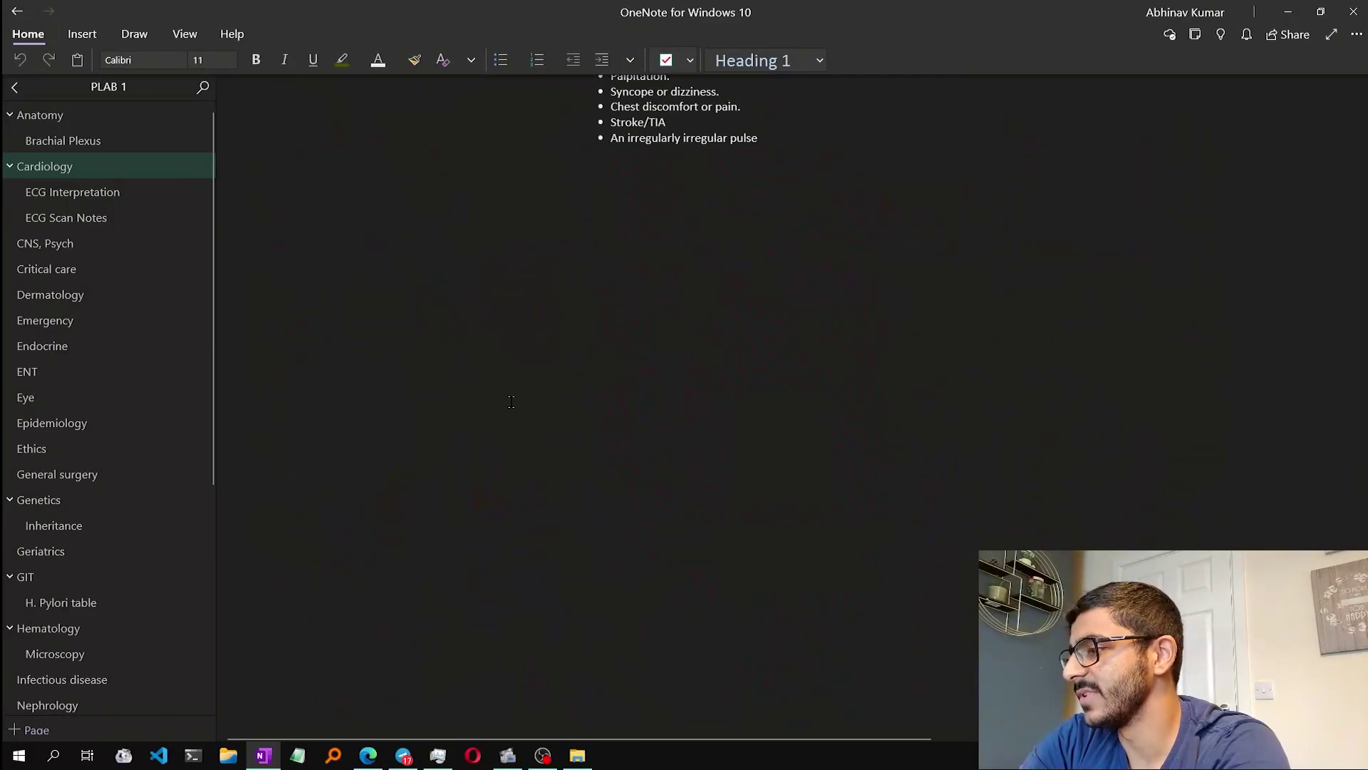
pyautogui.scroll(15, 463, 408)
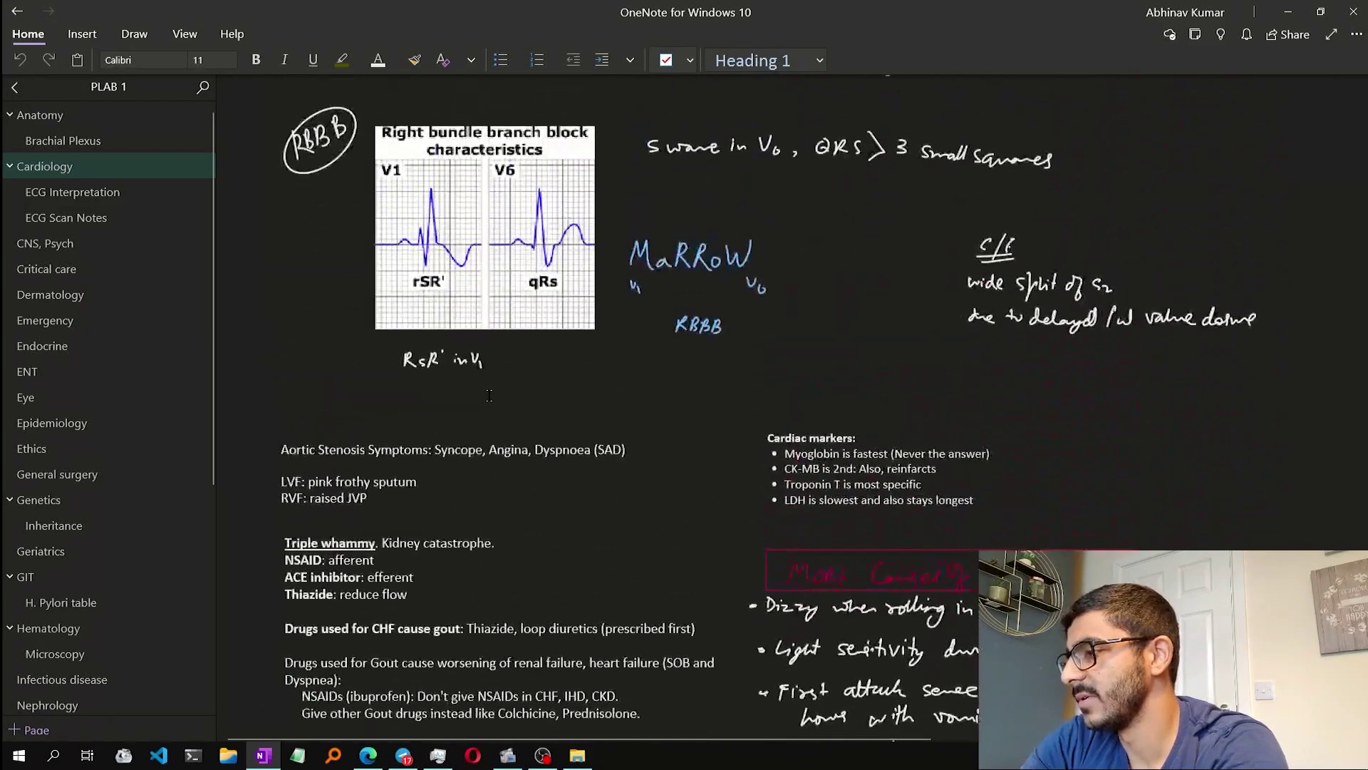
pyautogui.press('super+shift+s')
pyautogui.moveTo(242, 72); pyautogui.dragTo(922, 513)
pyautogui.scroll(-15, 356, 276)
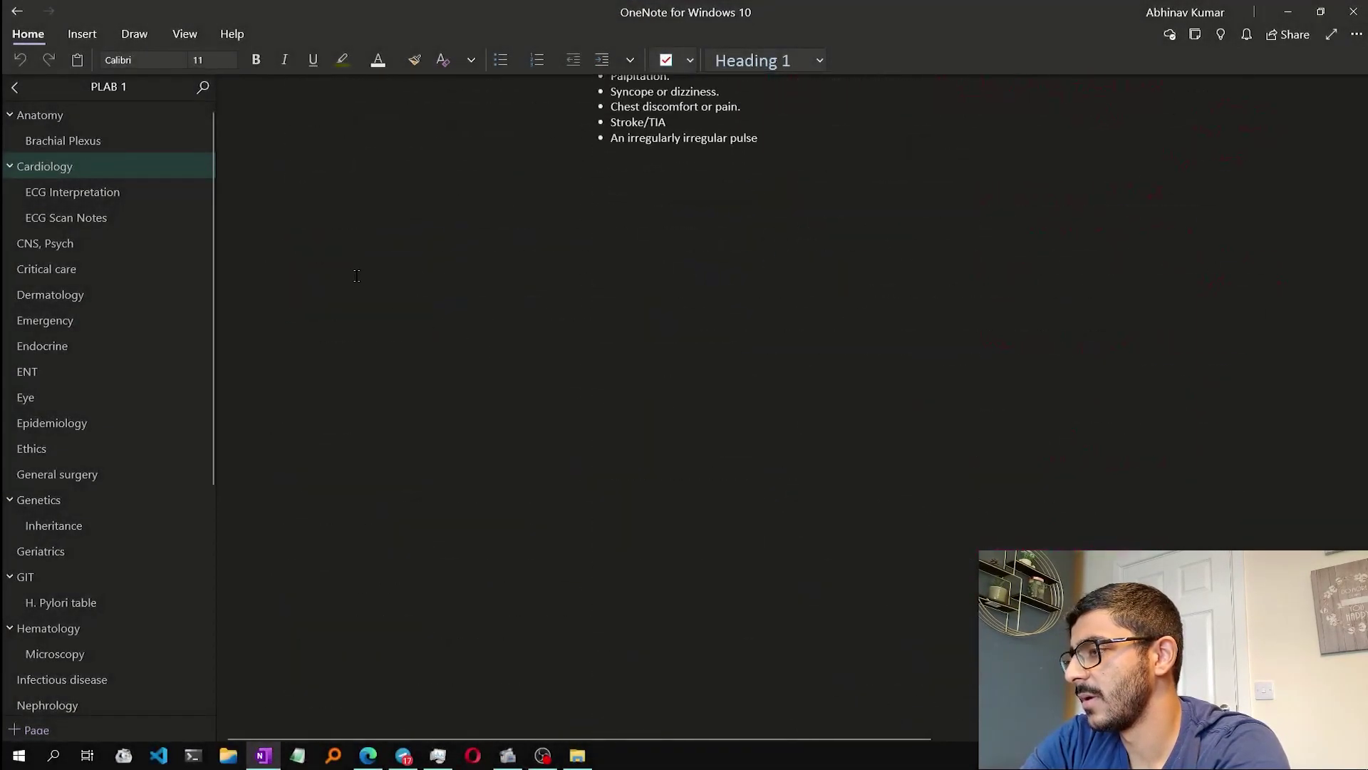
pyautogui.hotkey('ctrl', 'v')
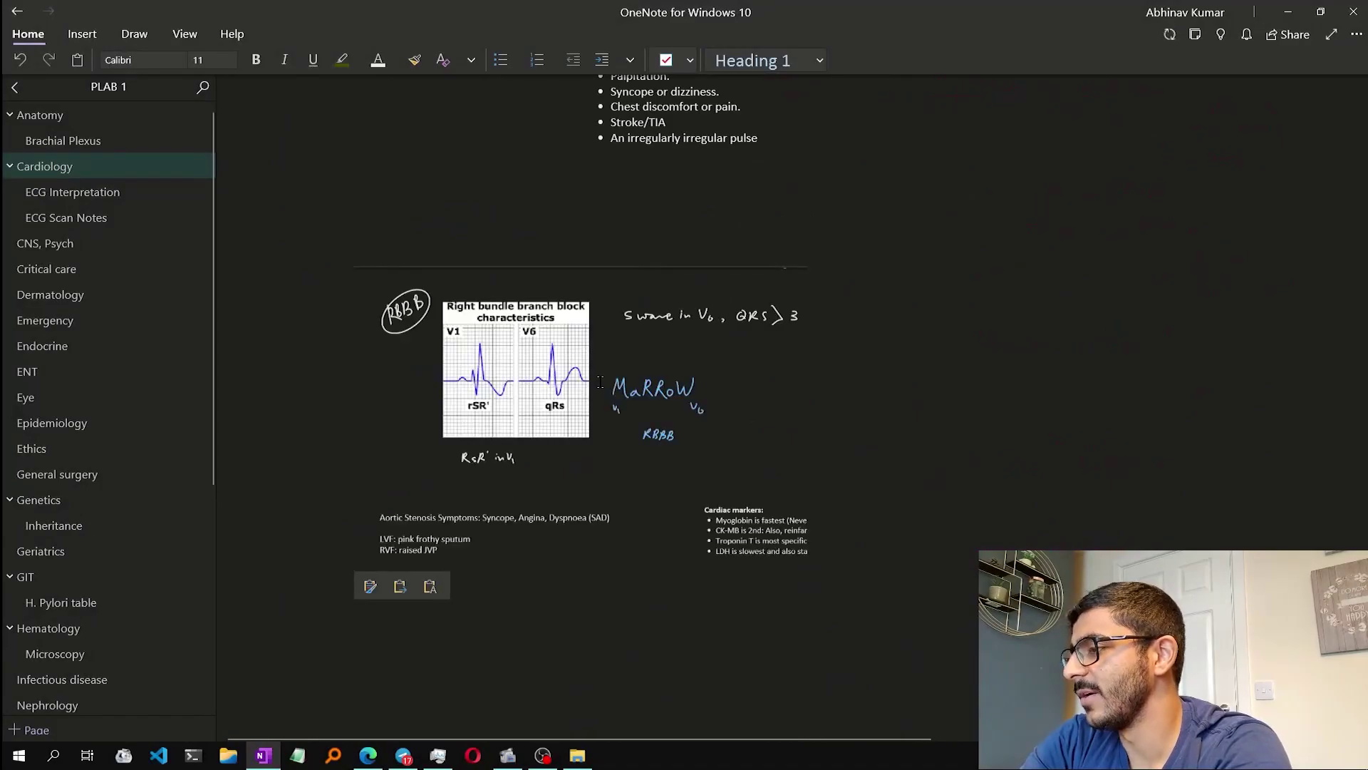
pyautogui.click(600, 383)
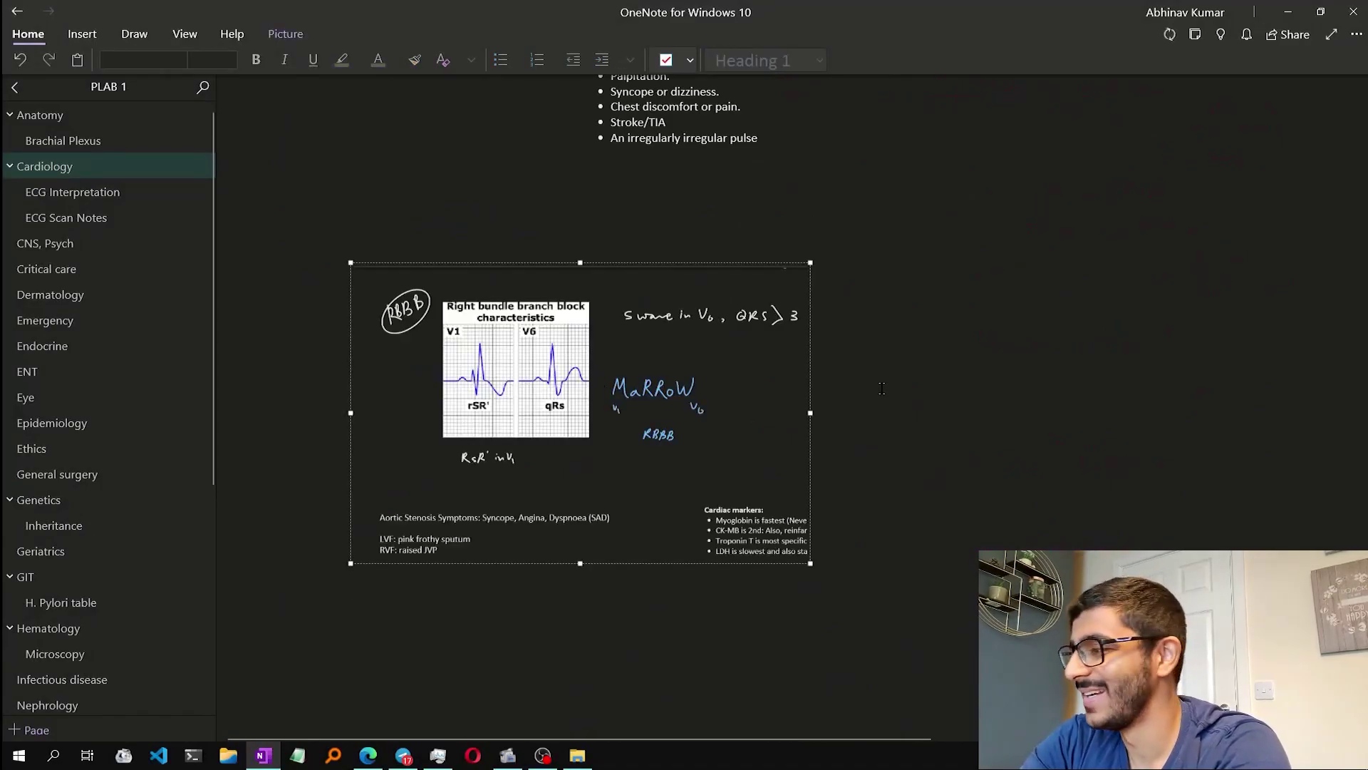
pyautogui.press('Delete')
# - Examine the circular heart murmur diagram on the Cardiology page
pyautogui.scroll(20, 882, 388)
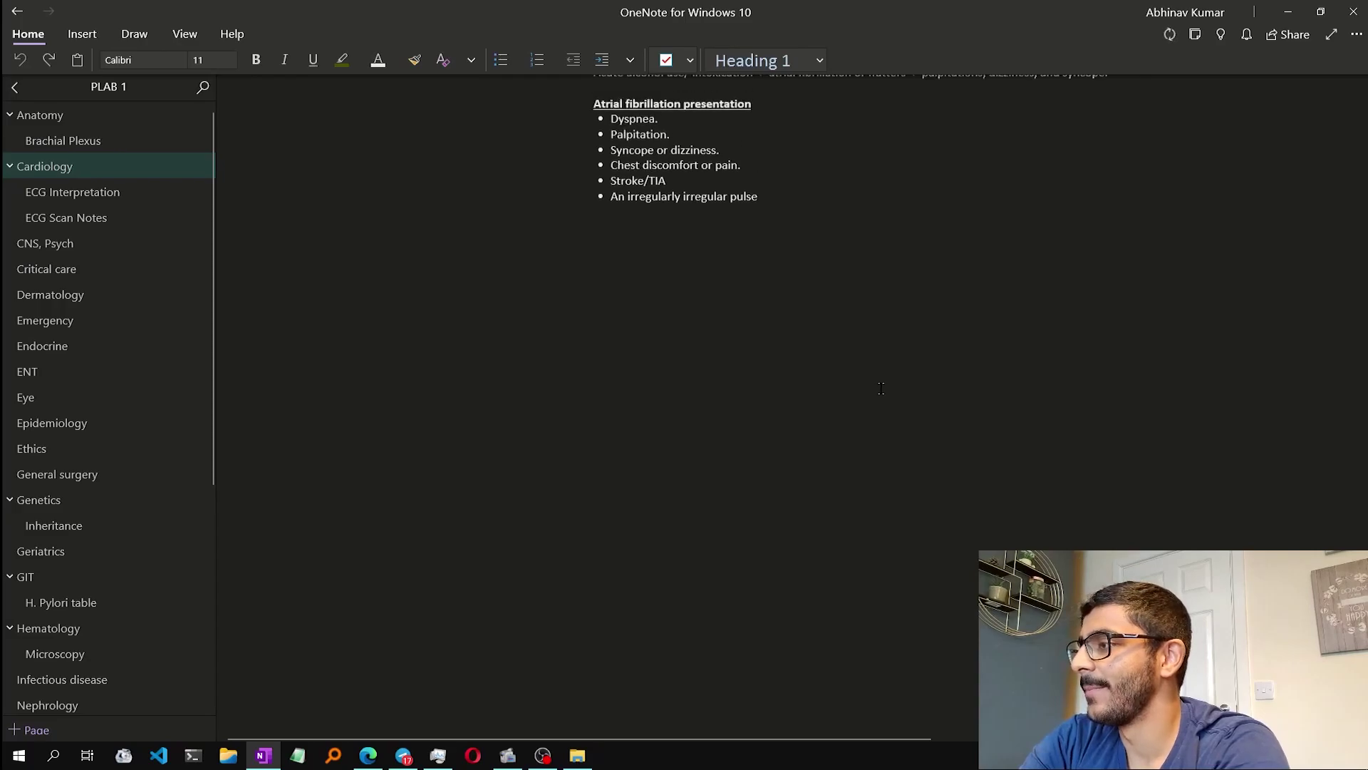
pyautogui.scroll(20, 713, 399)
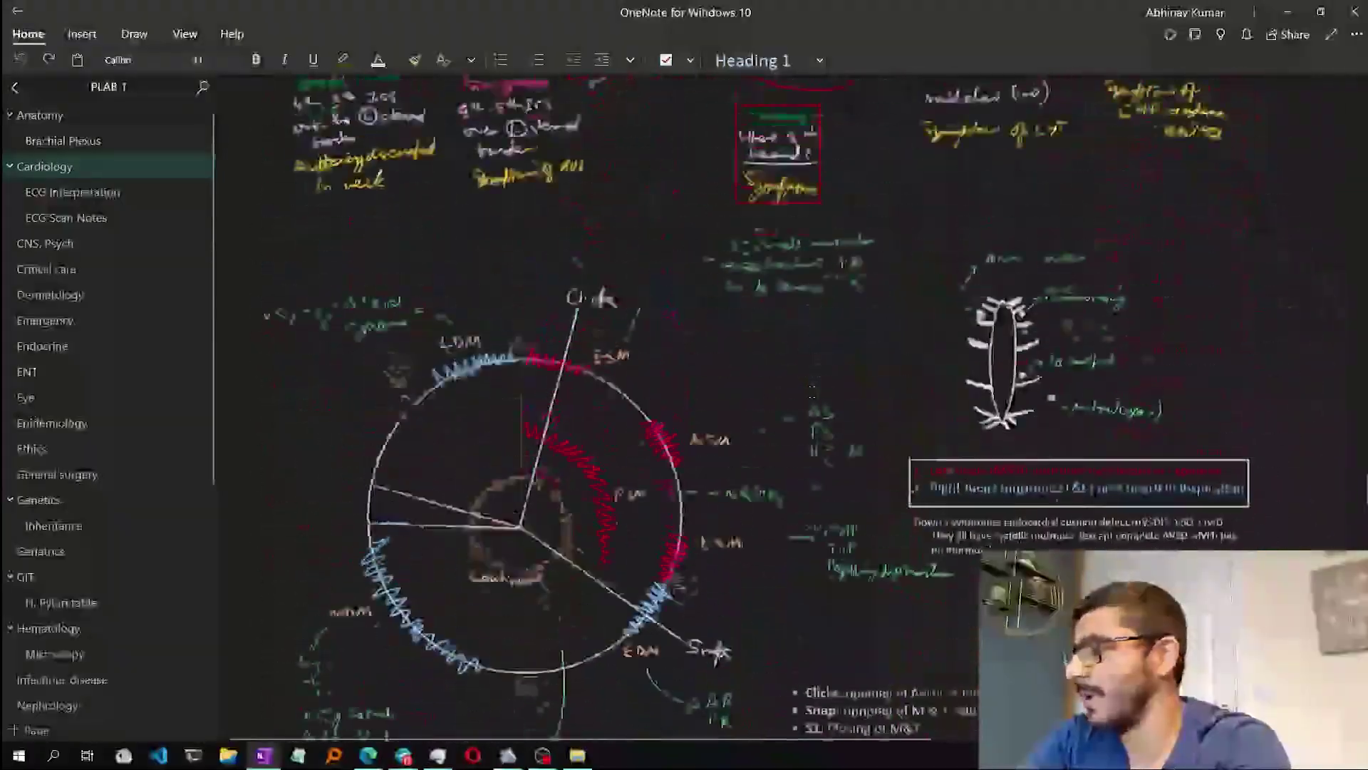
pyautogui.scroll(-10, 812, 390)
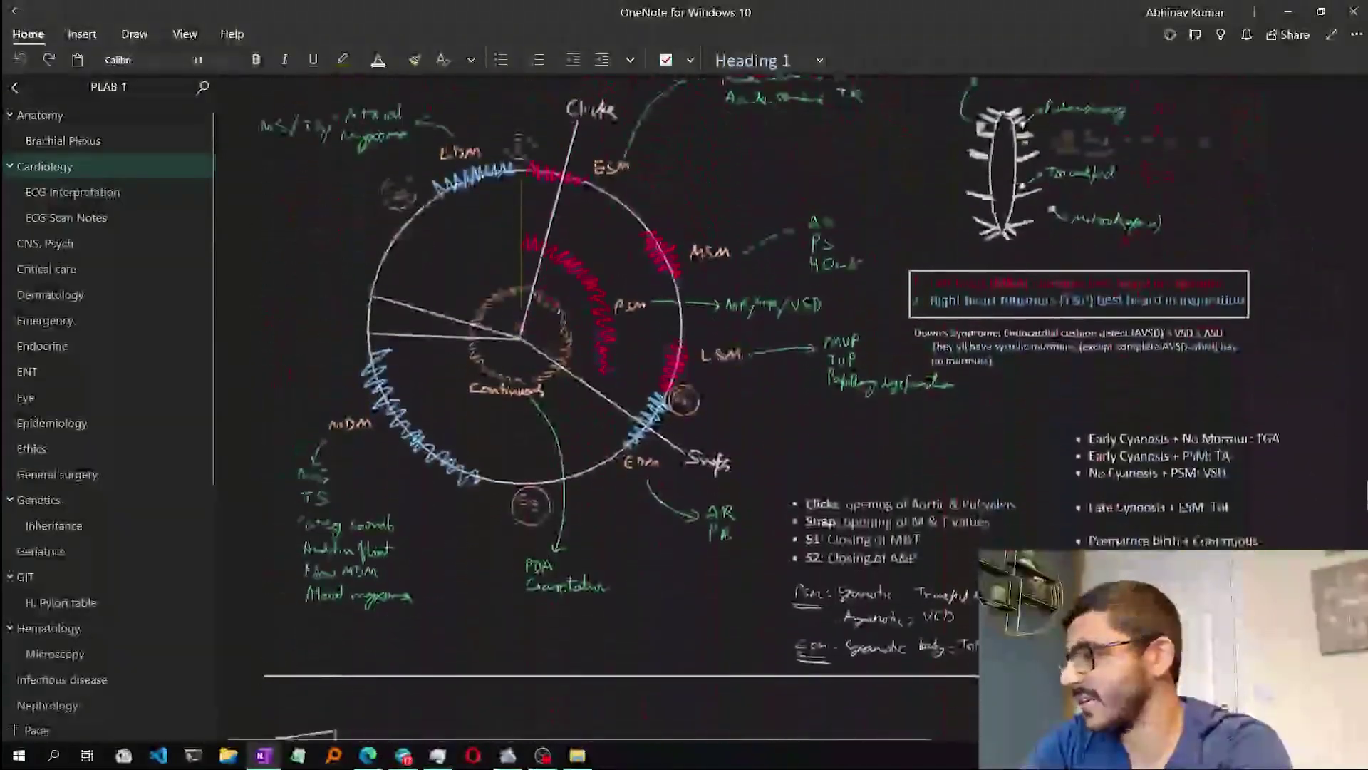
# - Look through the Cardiology page from the heart murmur circle to the mitral stenosis and stepwise hypertension treatment notes
pyautogui.scroll(3, 802, 313)
pyautogui.scroll(-2, 237, 324)
pyautogui.scroll(2, 237, 324)
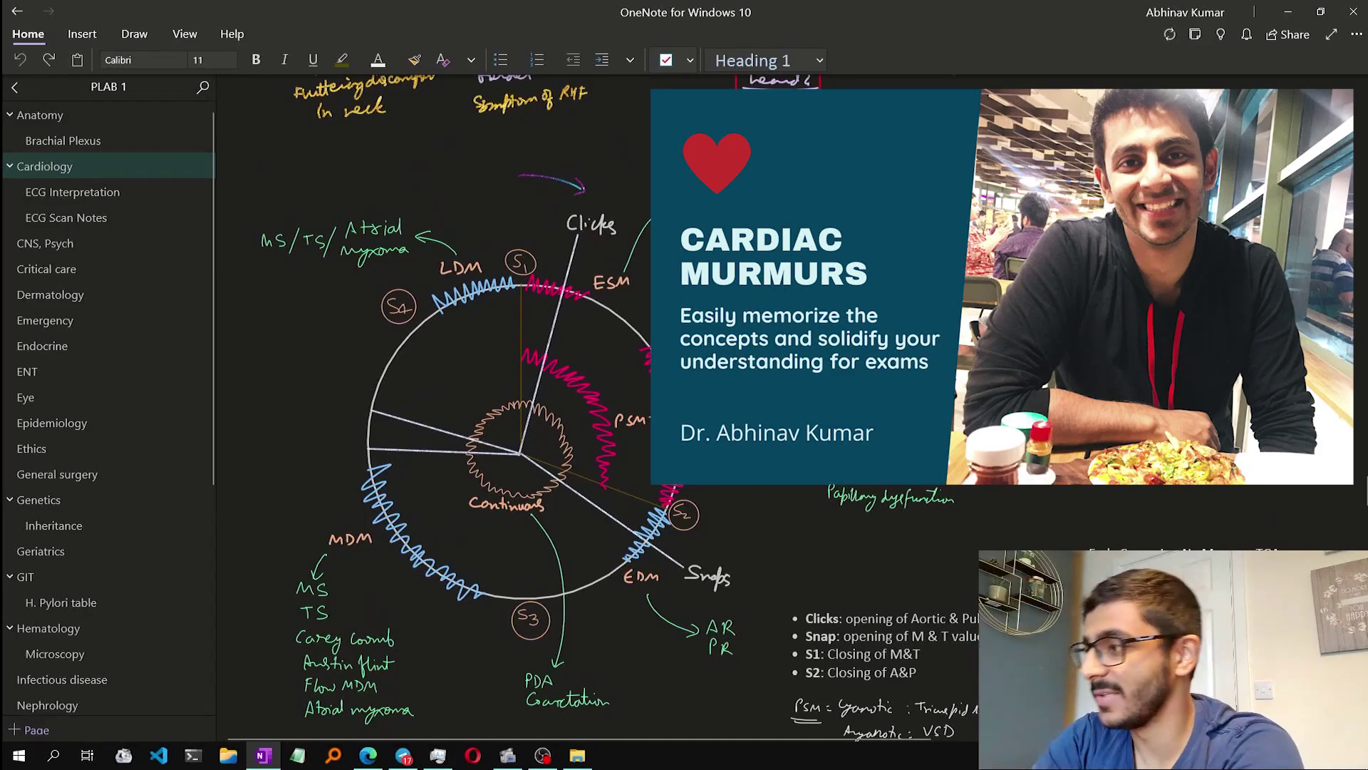
pyautogui.scroll(-3, 822, 464)
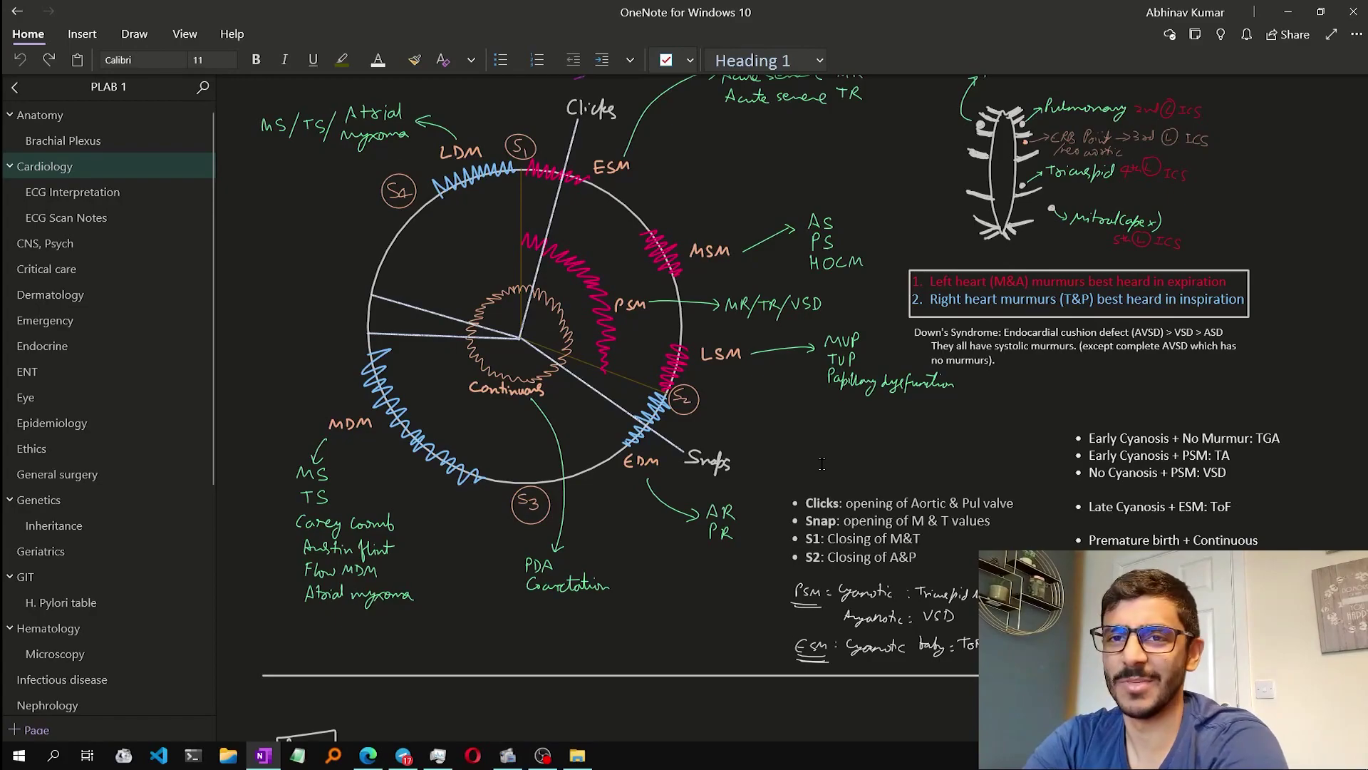
pyautogui.scroll(-20, 821, 464)
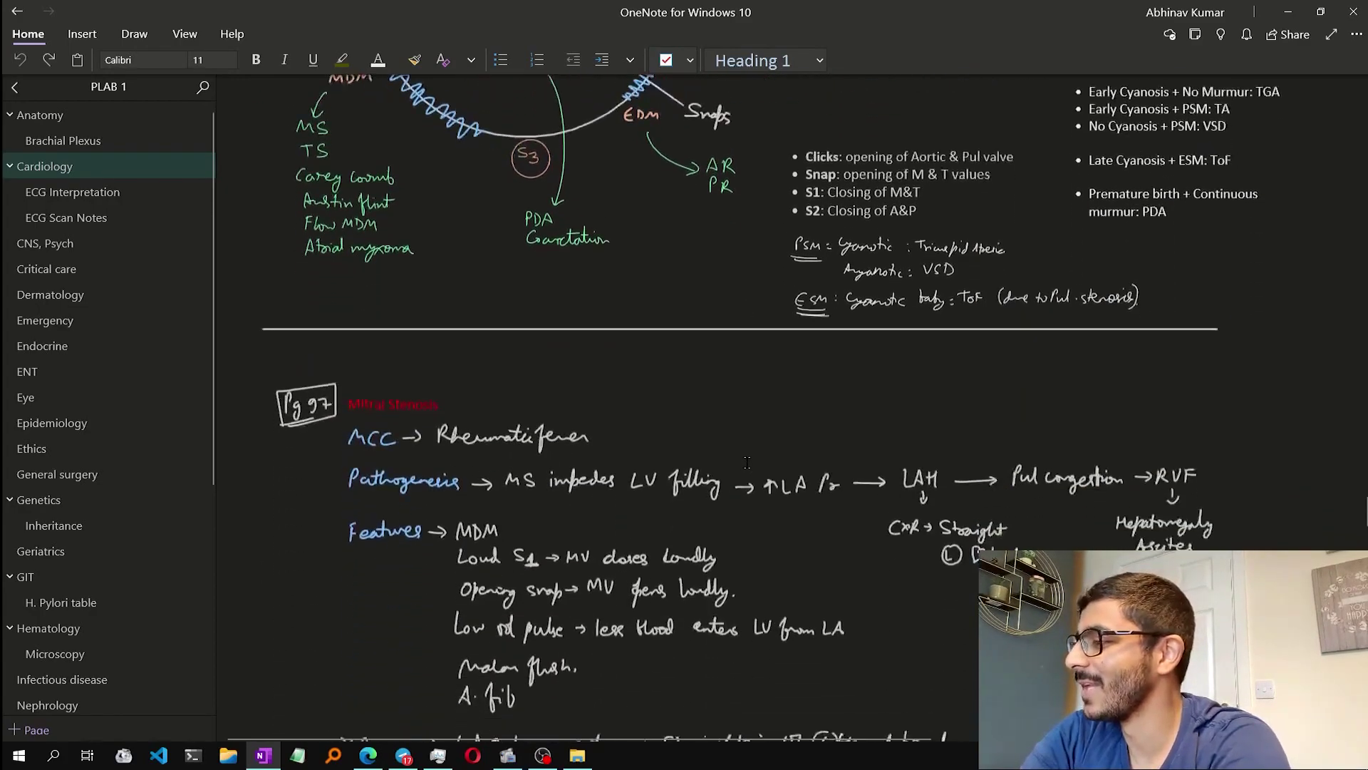
pyautogui.scroll(-10, 746, 462)
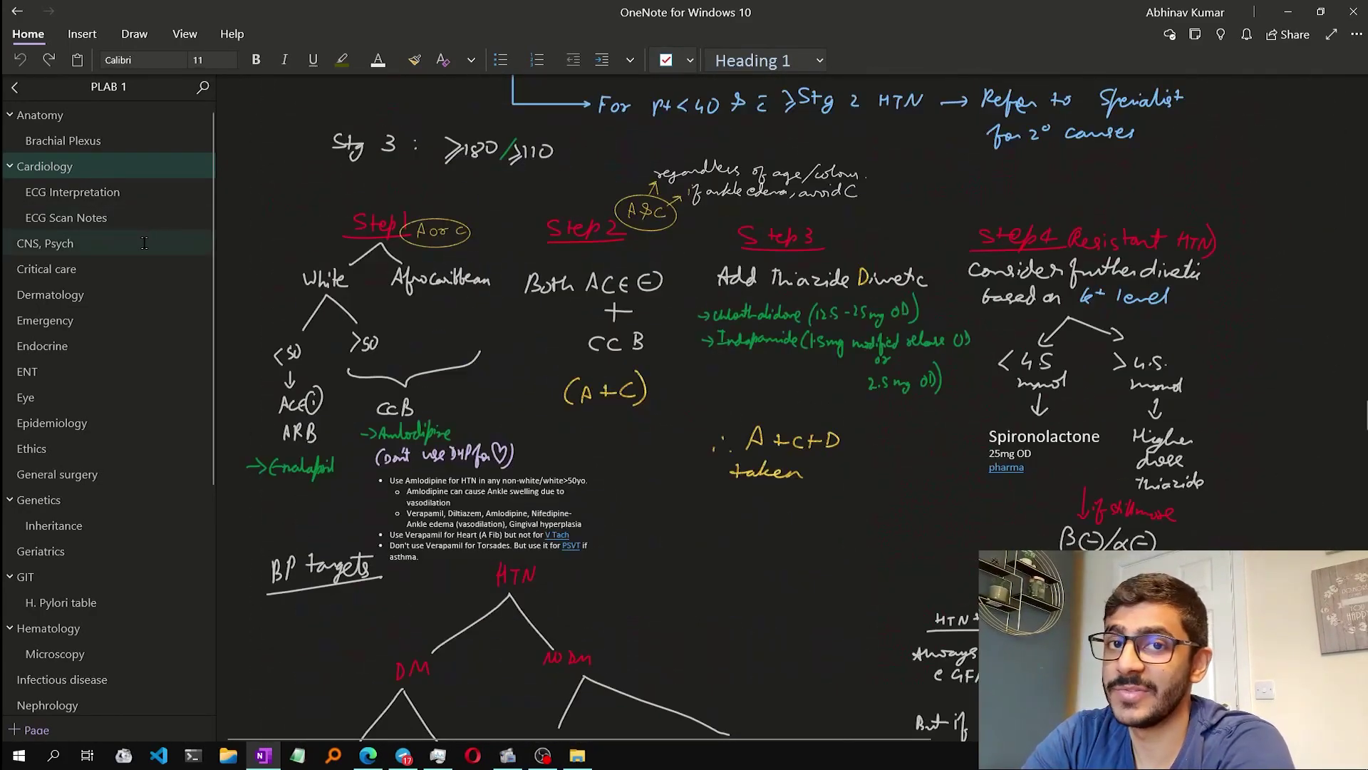
# - Open the CNS, Psych page and look through its stroke lesion drawings and the neuro and psychiatry treatment tables to the page's end
pyautogui.click(101, 237)
pyautogui.scroll(-15, 717, 335)
pyautogui.scroll(-5, 716, 335)
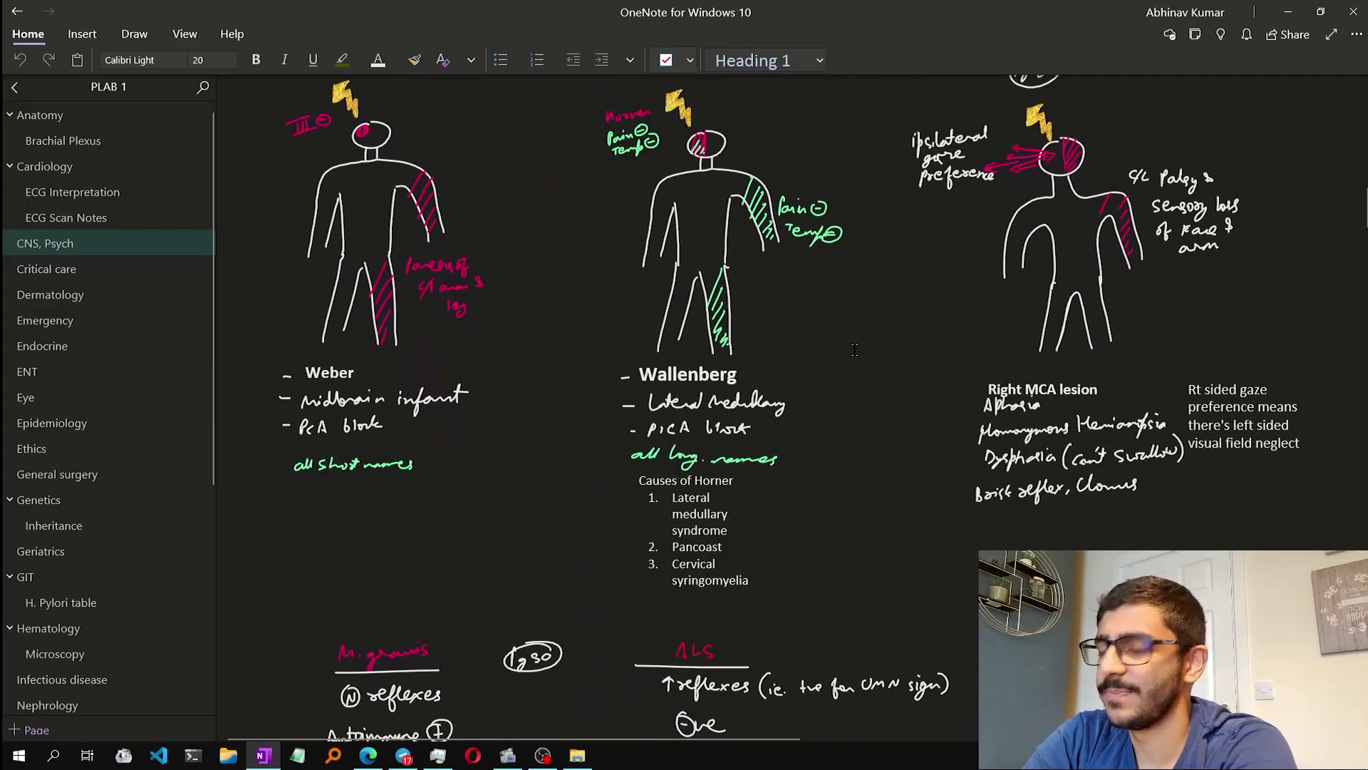
pyautogui.scroll(-1, 854, 350)
pyautogui.scroll(3, 855, 350)
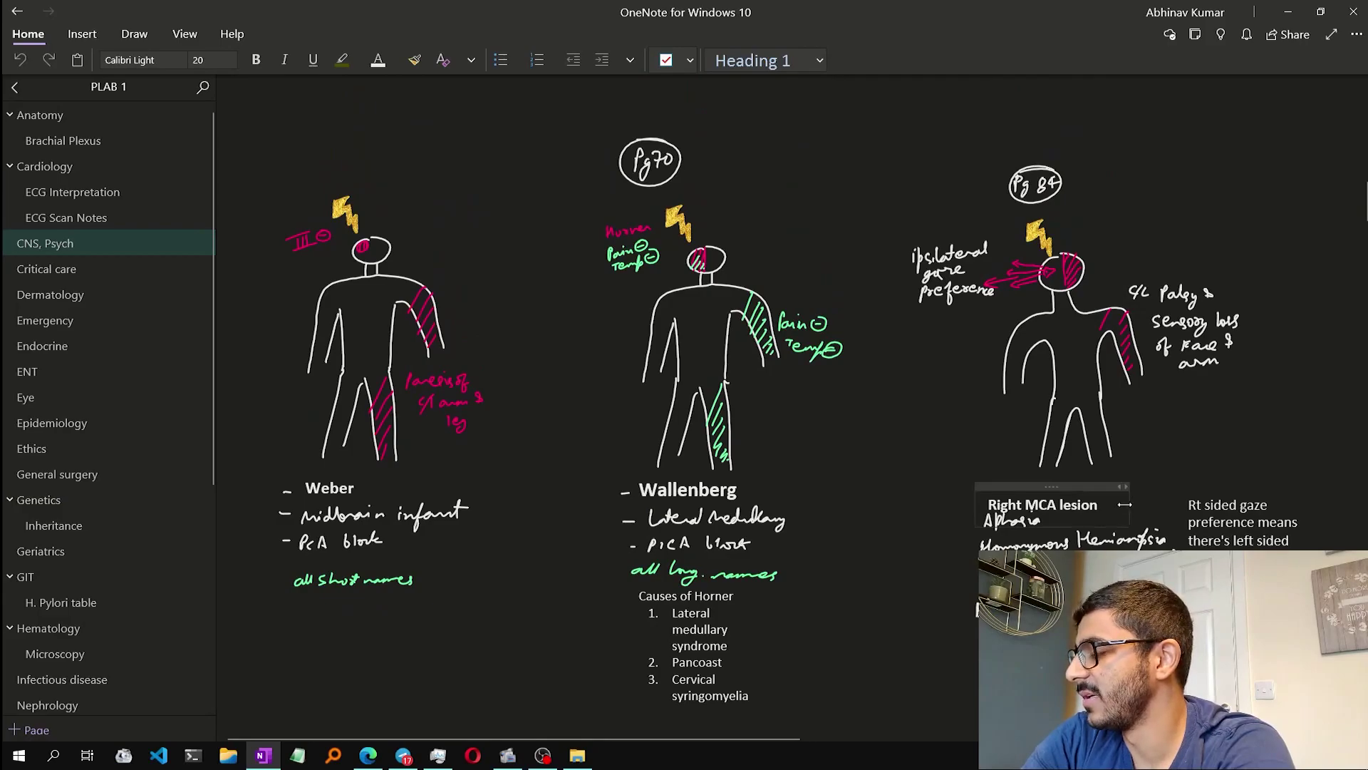
pyautogui.scroll(-15, 1130, 513)
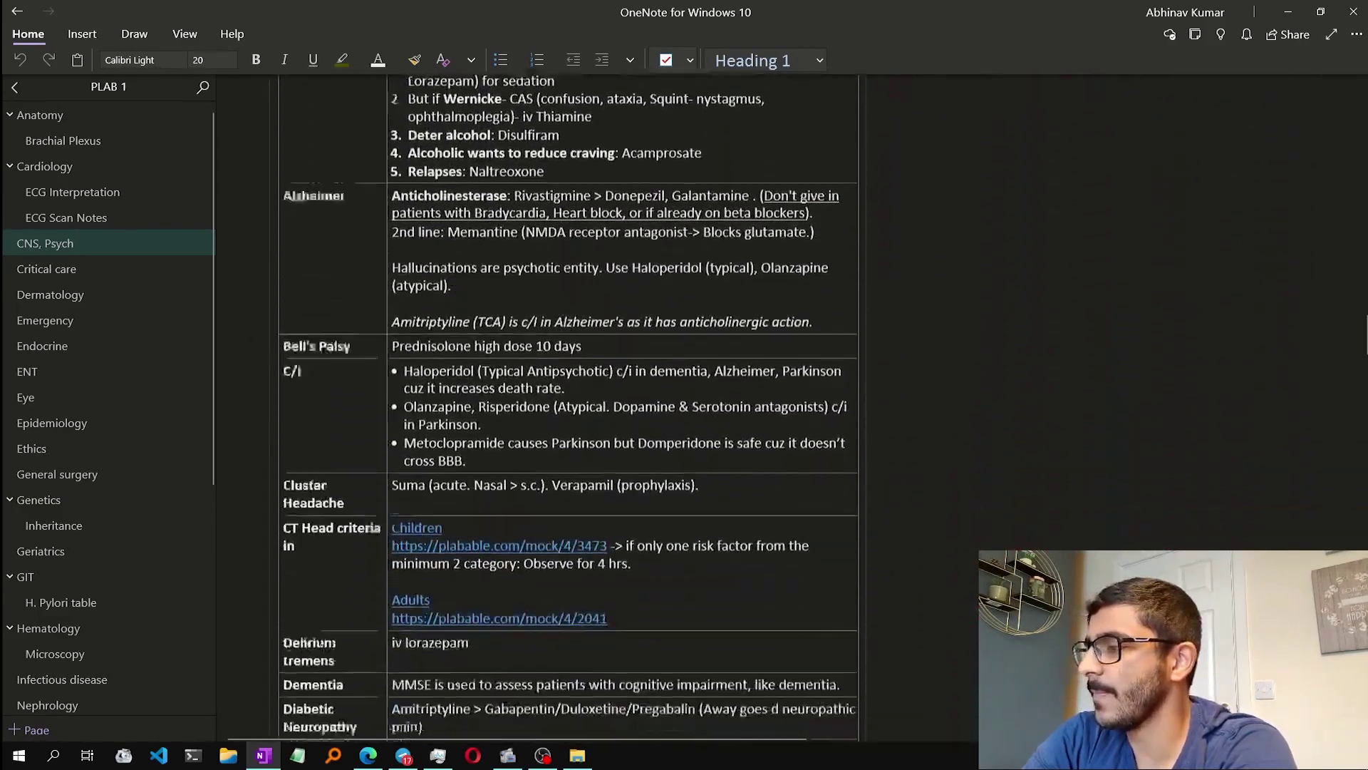
pyautogui.scroll(6, 369, 410)
pyautogui.scroll(-8, 368, 410)
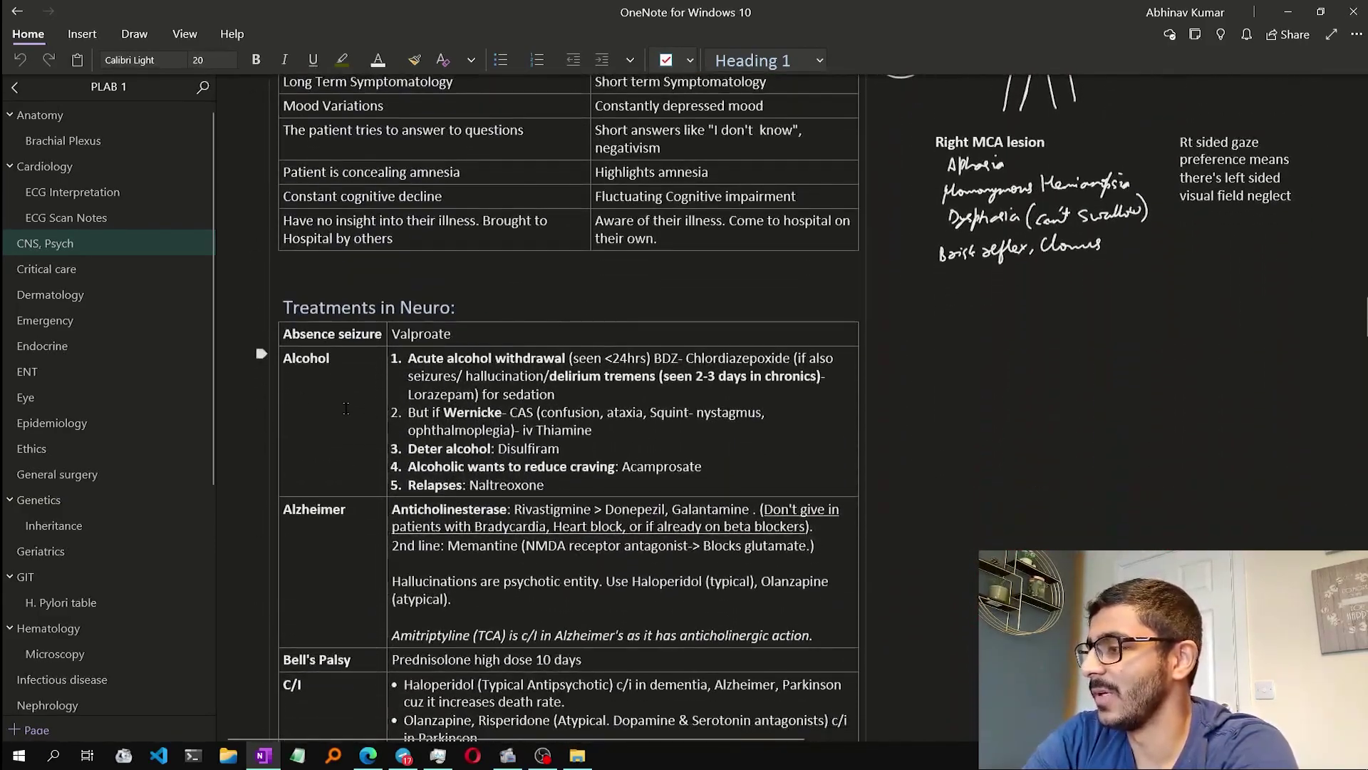
pyautogui.click(403, 350)
pyautogui.scroll(-10, 403, 350)
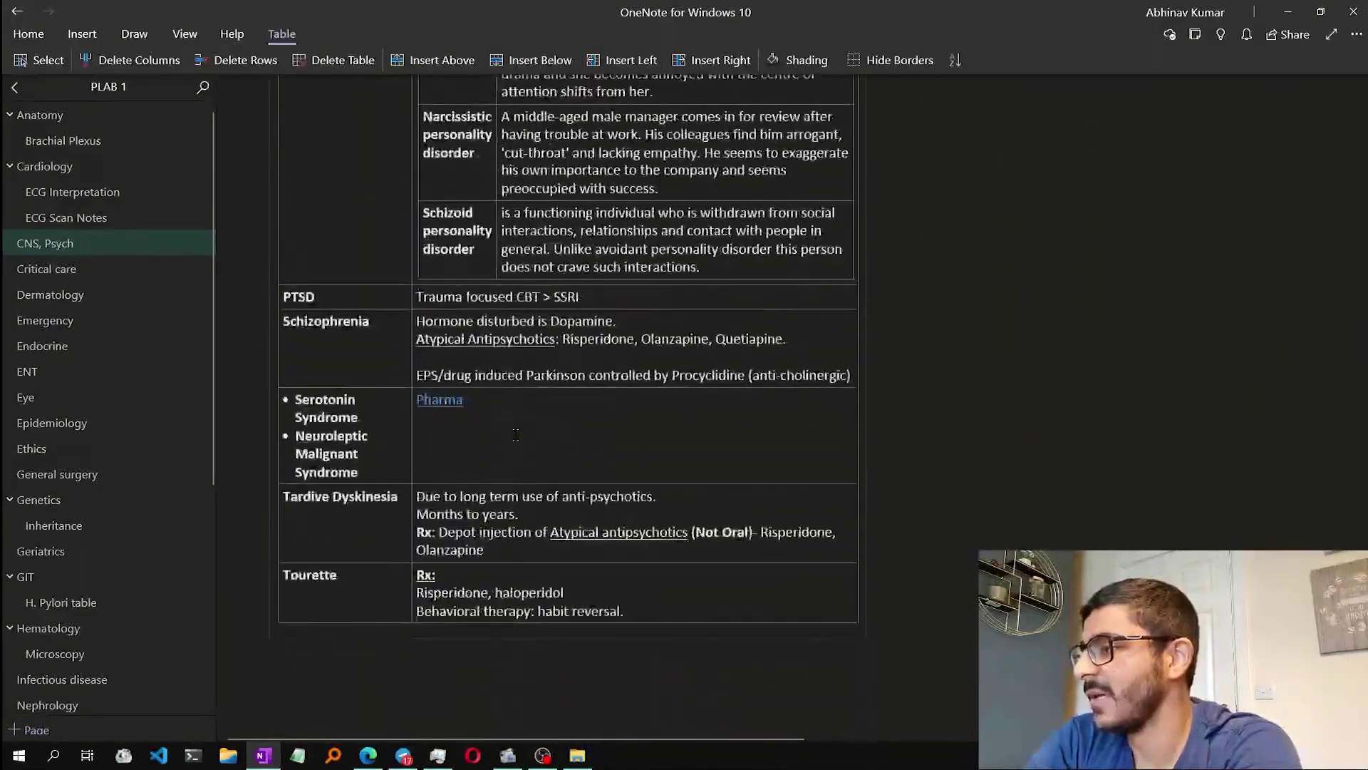
pyautogui.scroll(-3, 374, 386)
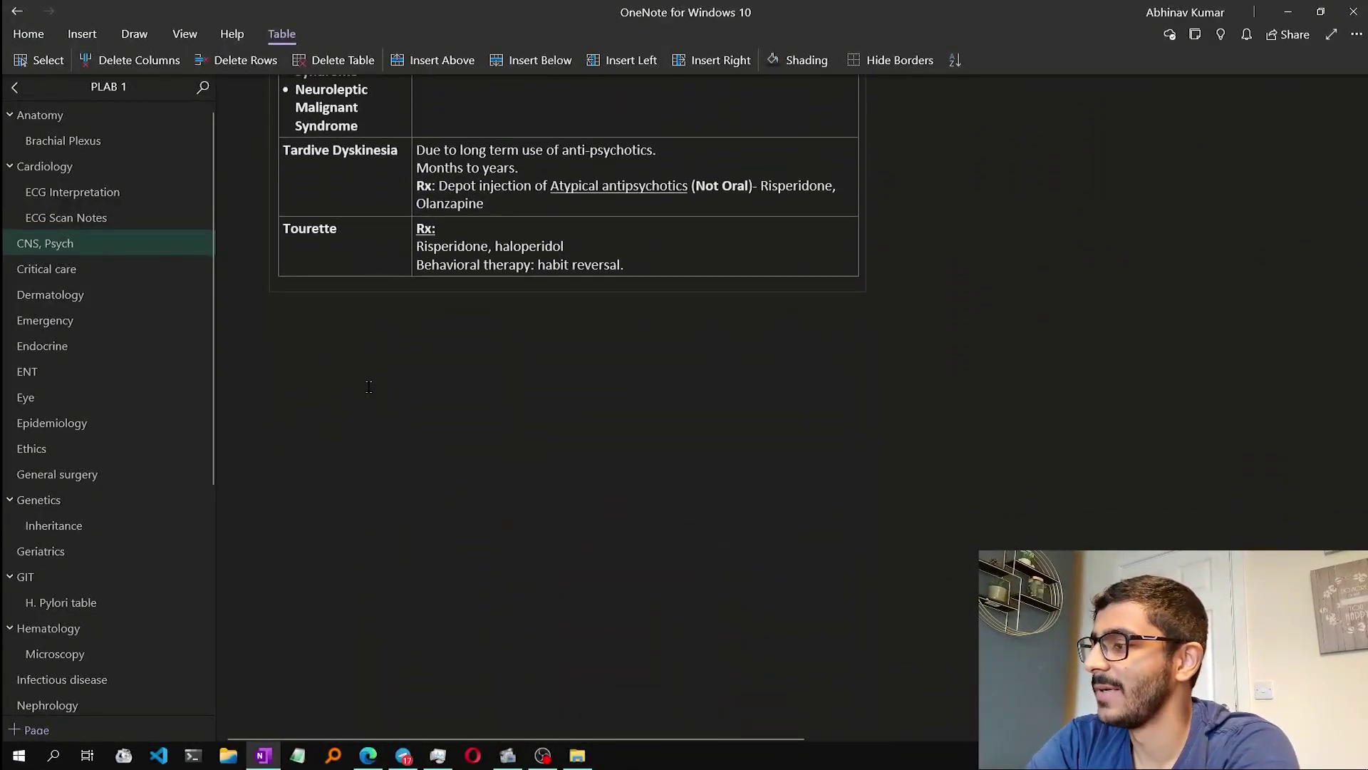
# - Start a new two-column table in the blank area below the Tourette row, with the cells Stroke and Hi there
pyautogui.click(303, 386)
pyautogui.write('stroke')
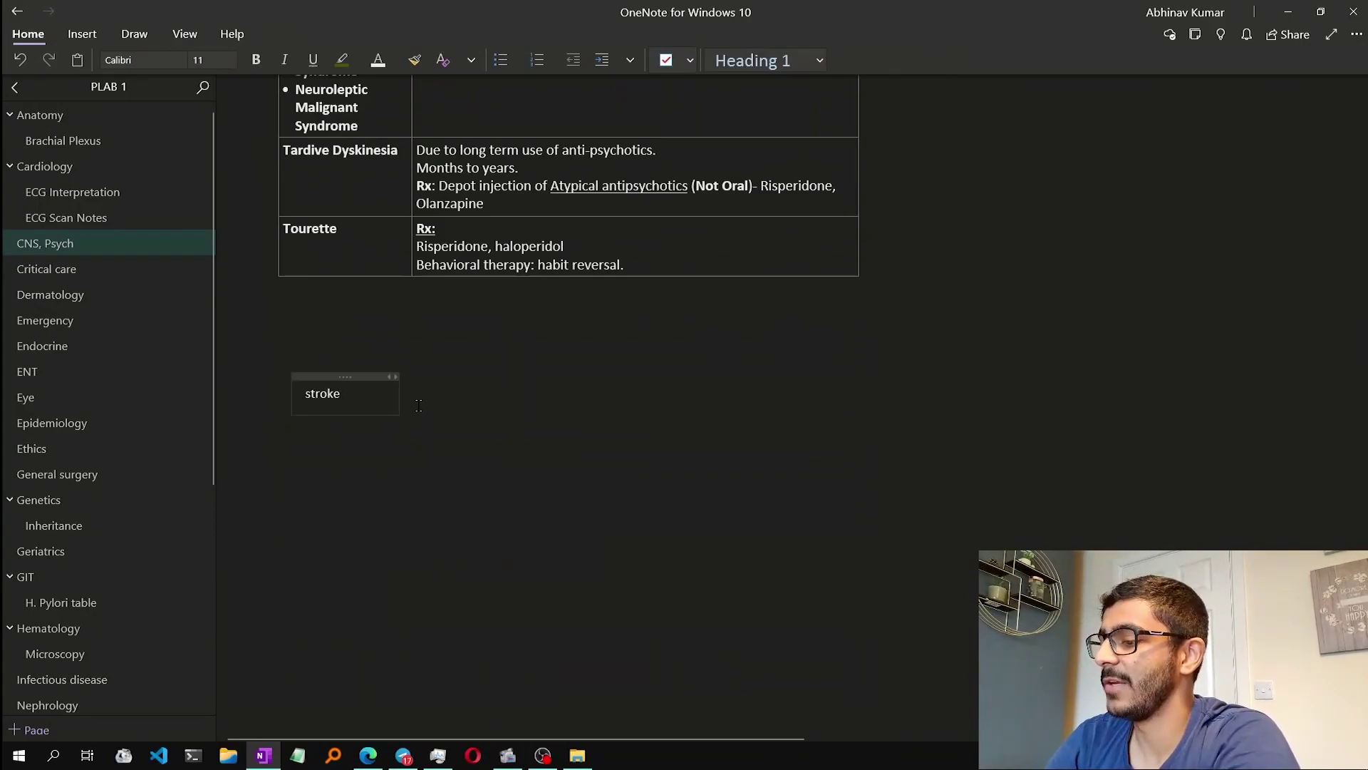
pyautogui.press('Tab')
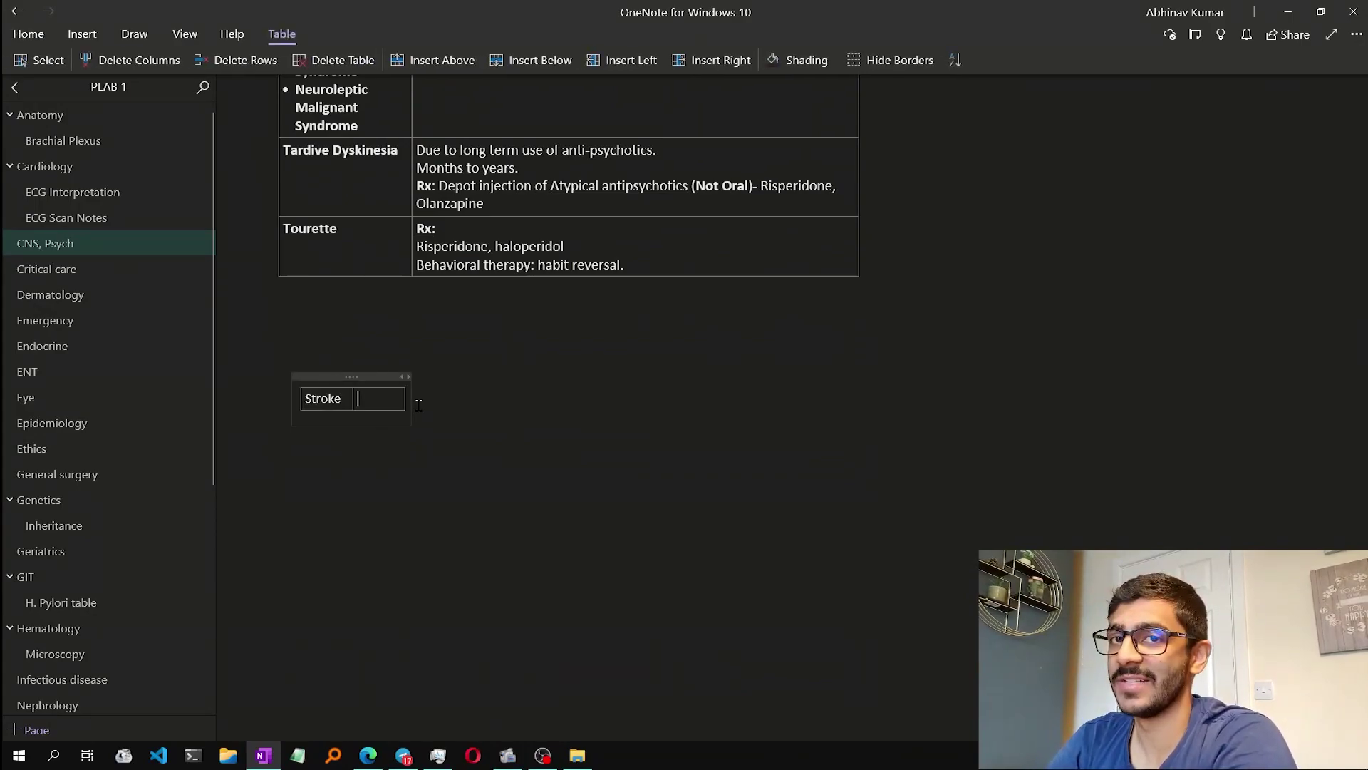
pyautogui.write('Hi there')
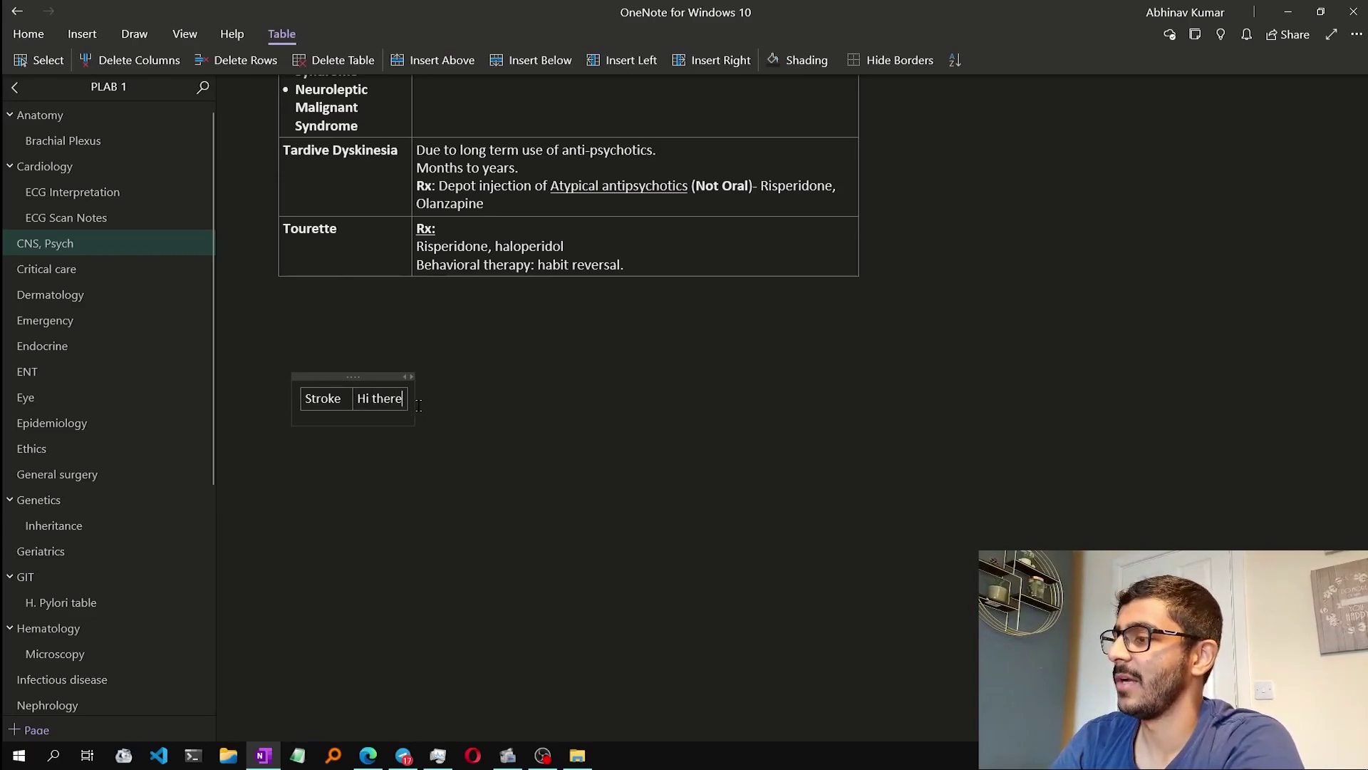
# - Try adding a third column with the text Nhs.com/stroke to the new table, and remove that column again
pyautogui.press('Tab')
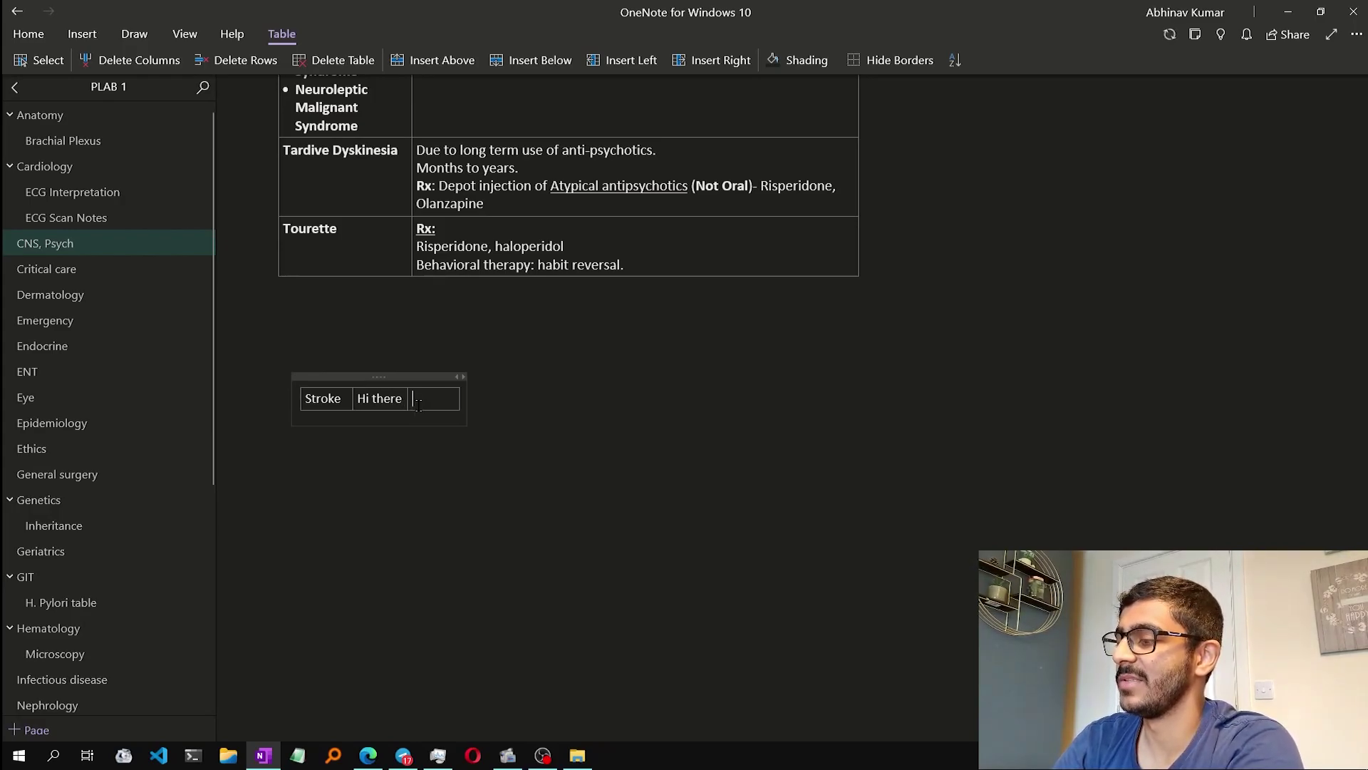
pyautogui.write('nhs.com/stro')
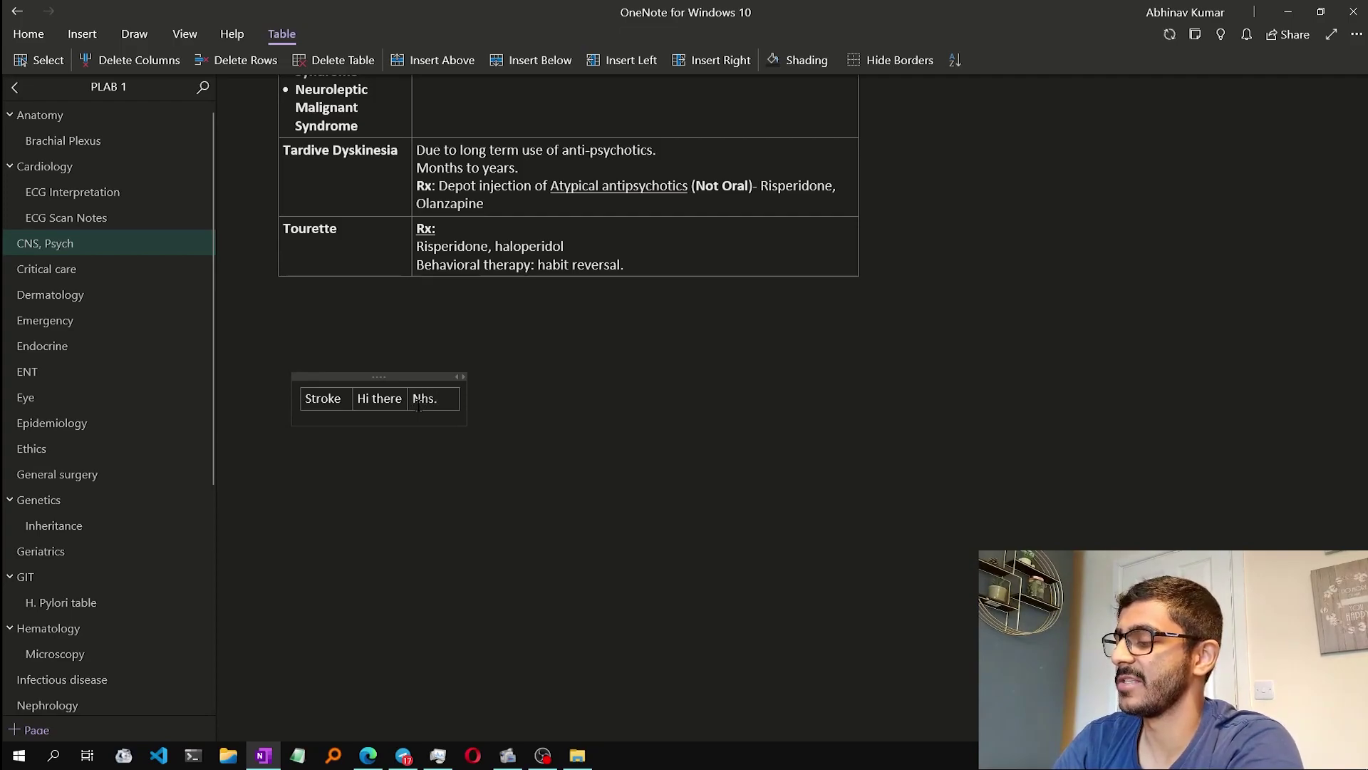
pyautogui.write('ke')
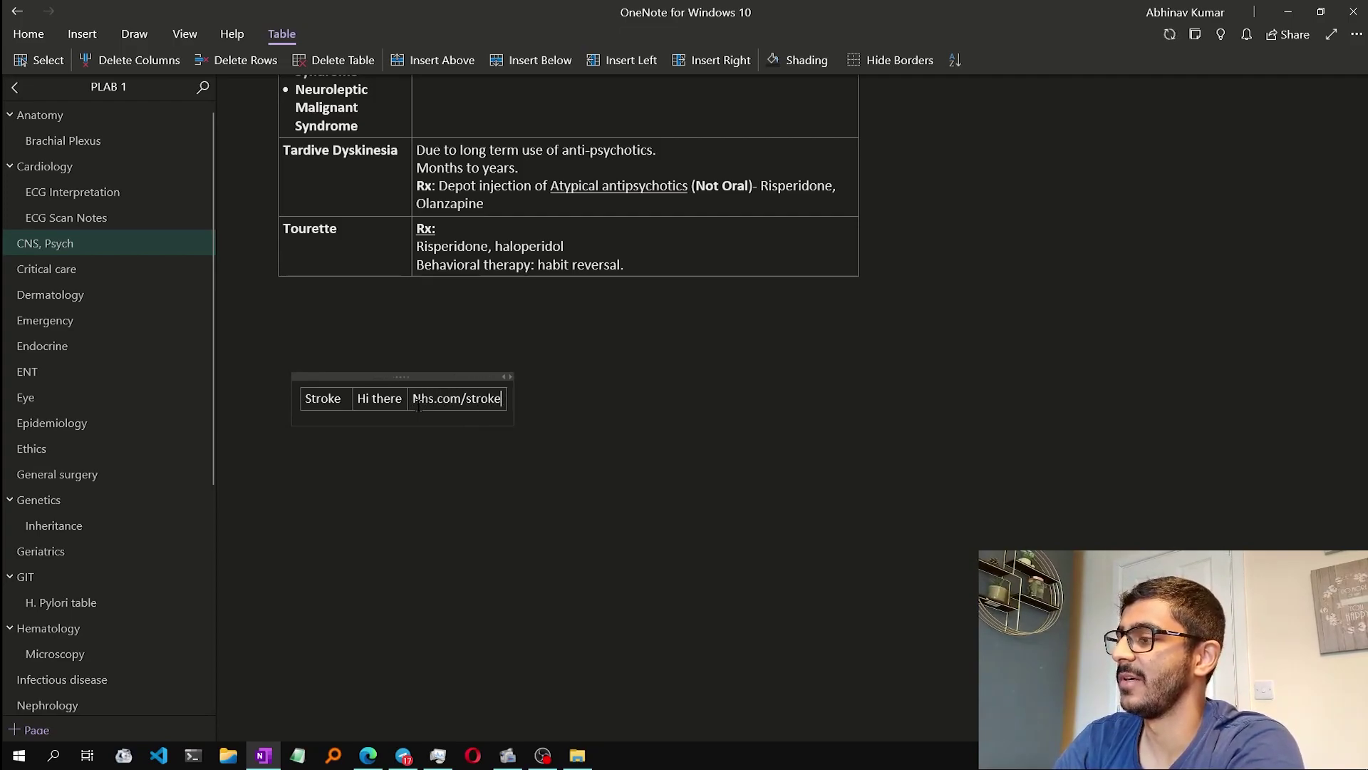
pyautogui.press('BackSpace')
pyautogui.press('BackSpace')
pyautogui.press('BackSpace')
pyautogui.press('BackSpace')
pyautogui.press('BackSpace')
pyautogui.press('BackSpace')
pyautogui.press('BackSpace')
pyautogui.press('BackSpace')
pyautogui.press('BackSpace')
pyautogui.press('BackSpace')
pyautogui.press('BackSpace')
pyautogui.press('BackSpace')
pyautogui.press('BackSpace')
pyautogui.press('BackSpace')
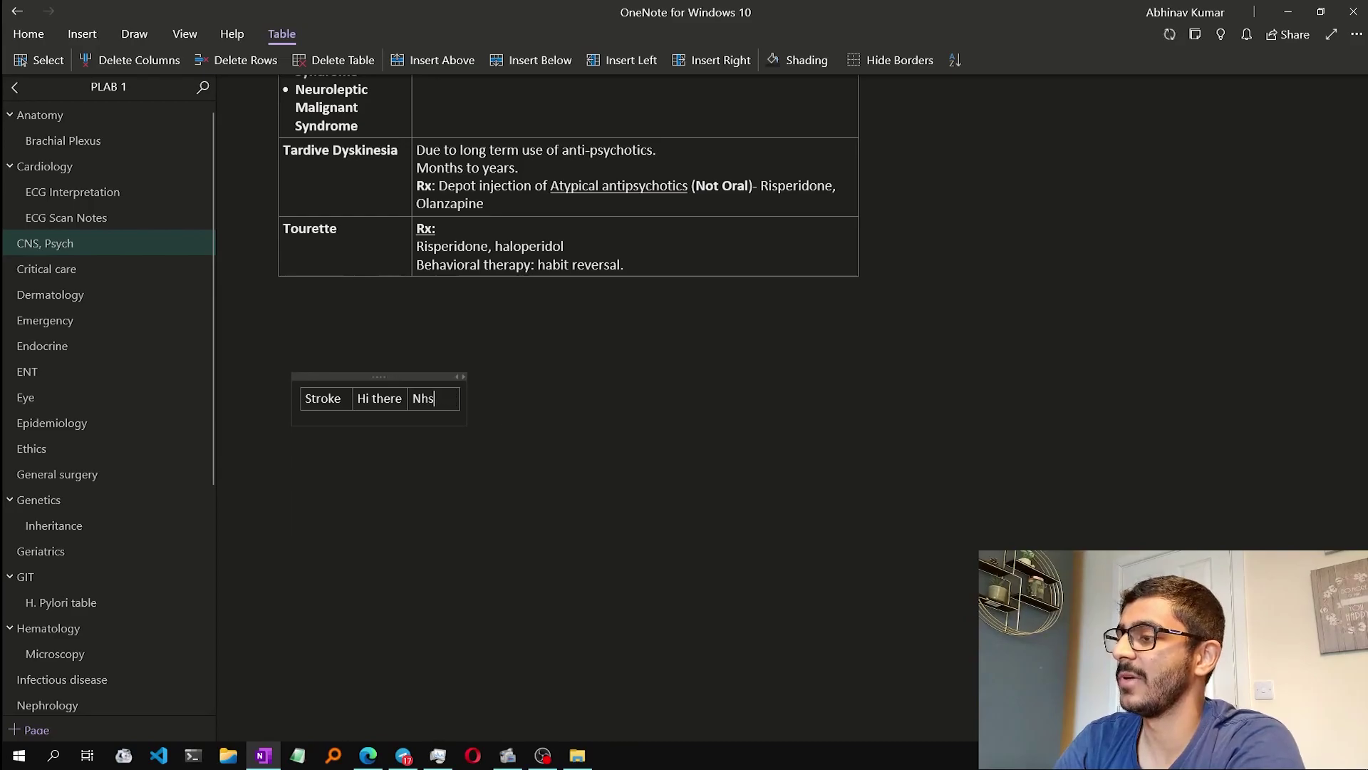
pyautogui.press('BackSpace')
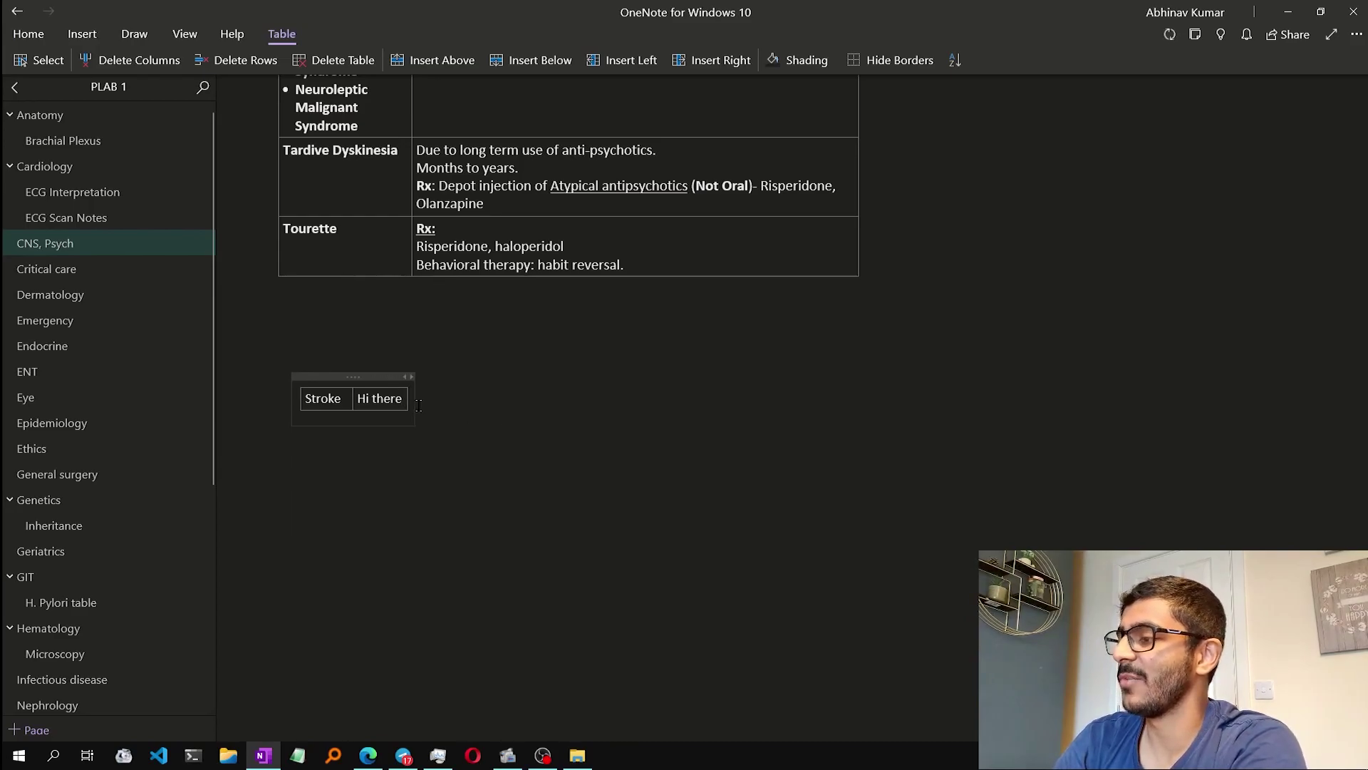
# - Add a second row to the new table with TIA and <24 hrs
pyautogui.press('Return')
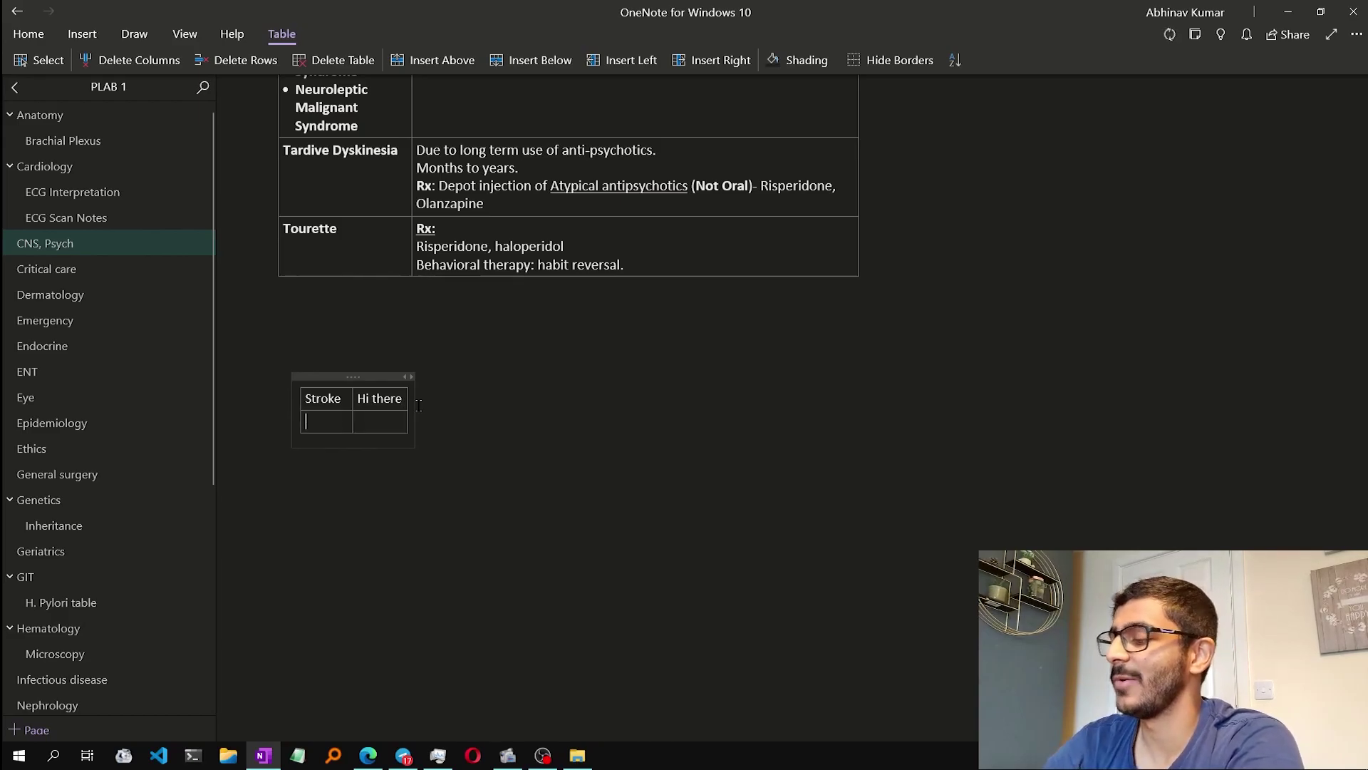
pyautogui.write('TIA')
pyautogui.press('Tab')
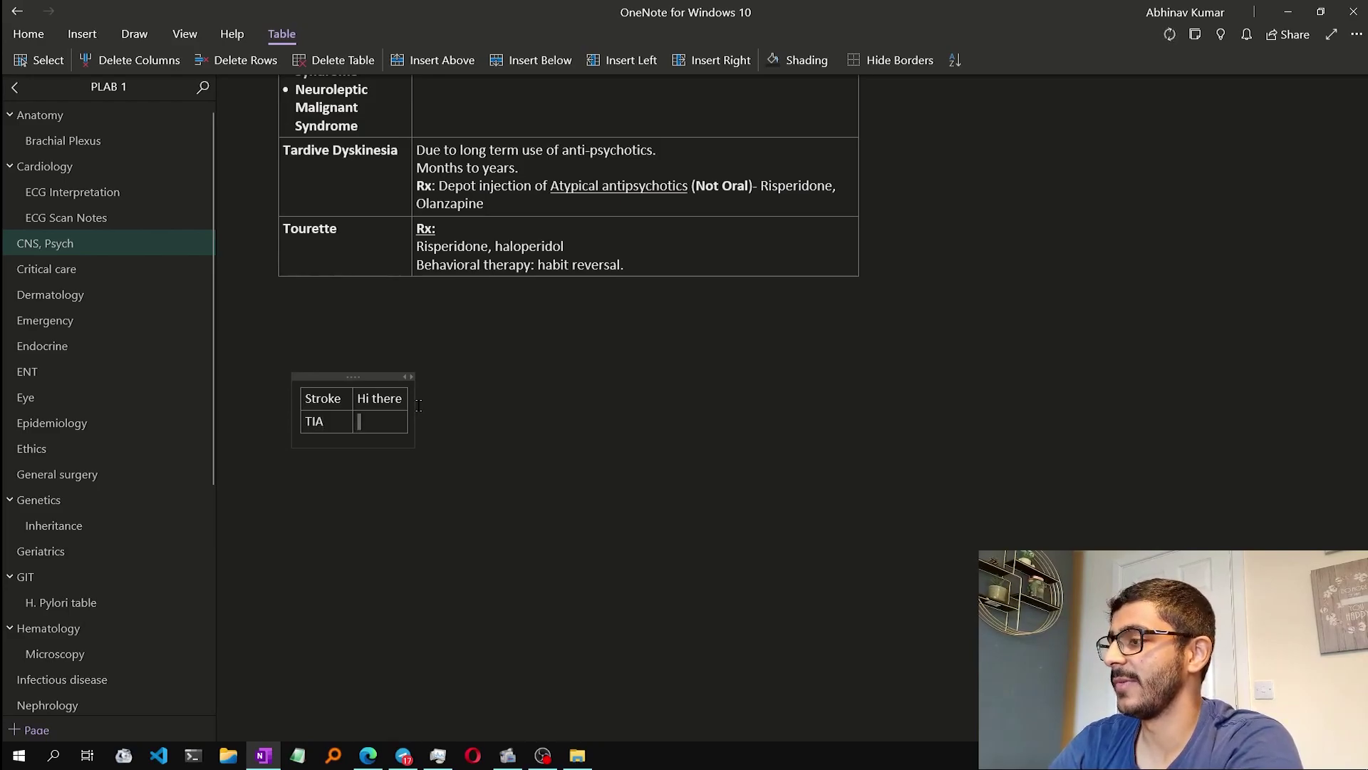
pyautogui.write('<24 hrs')
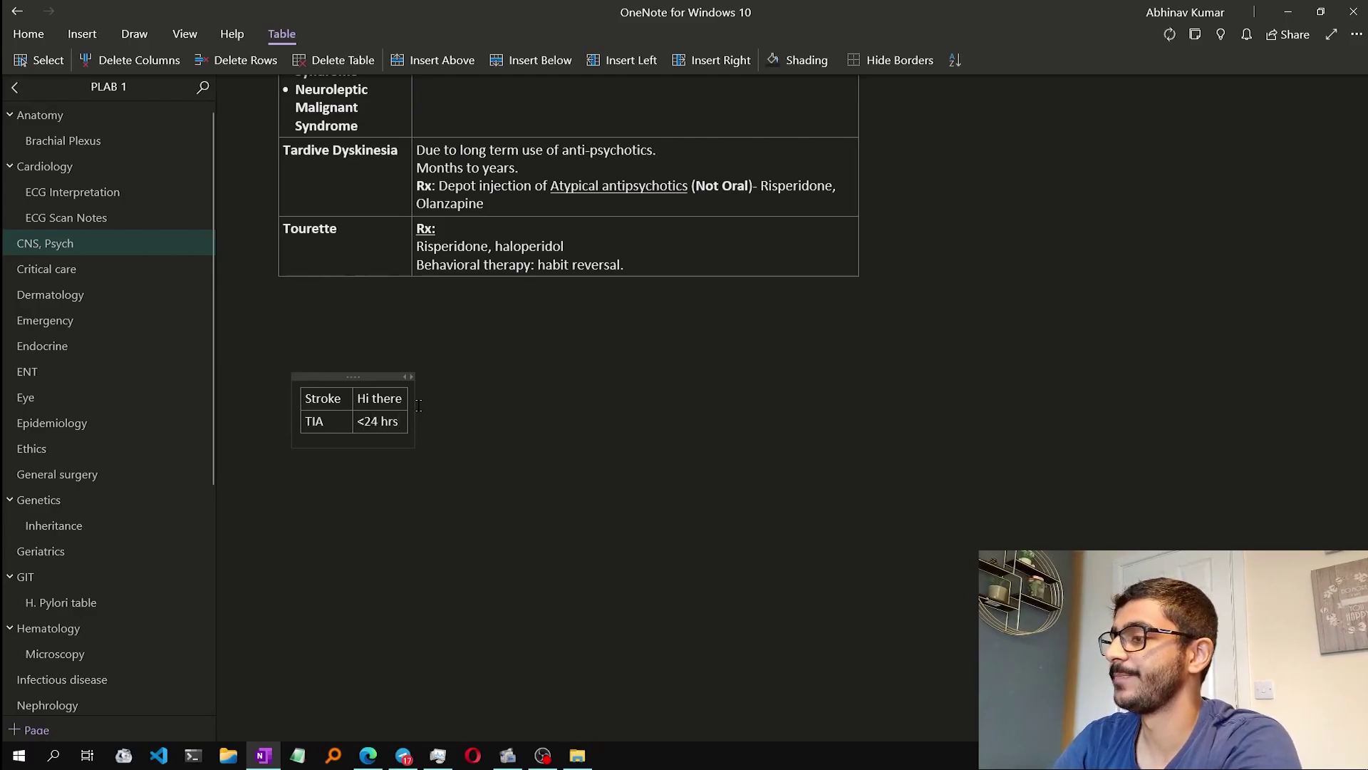
# - Add a third row with the placeholder texts Hsfud and jidhsf, removing the extra line break in its first cell
pyautogui.press('Tab')
pyautogui.write('Hsfud')
pyautogui.press('Return')
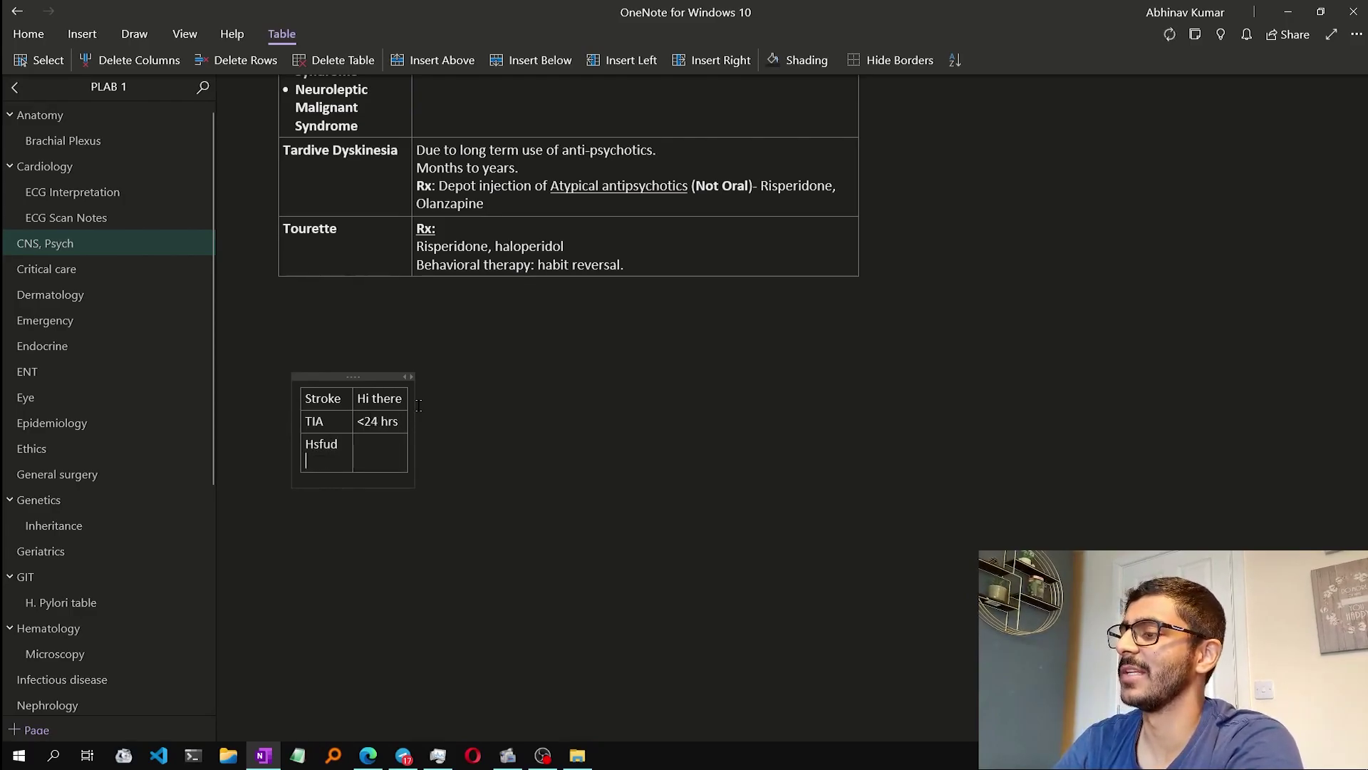
pyautogui.hotkey('ctrl', 'z')
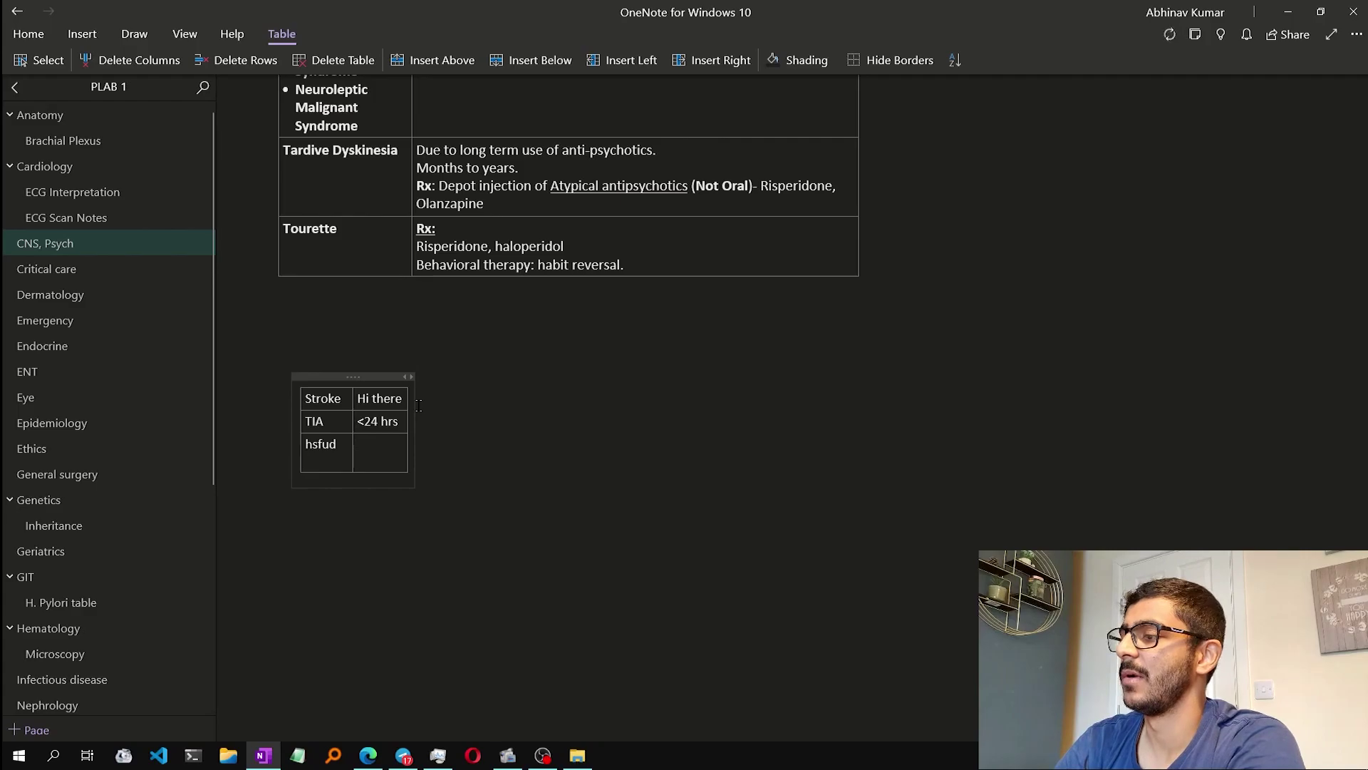
pyautogui.press('BackSpace')
pyautogui.press('Tab')
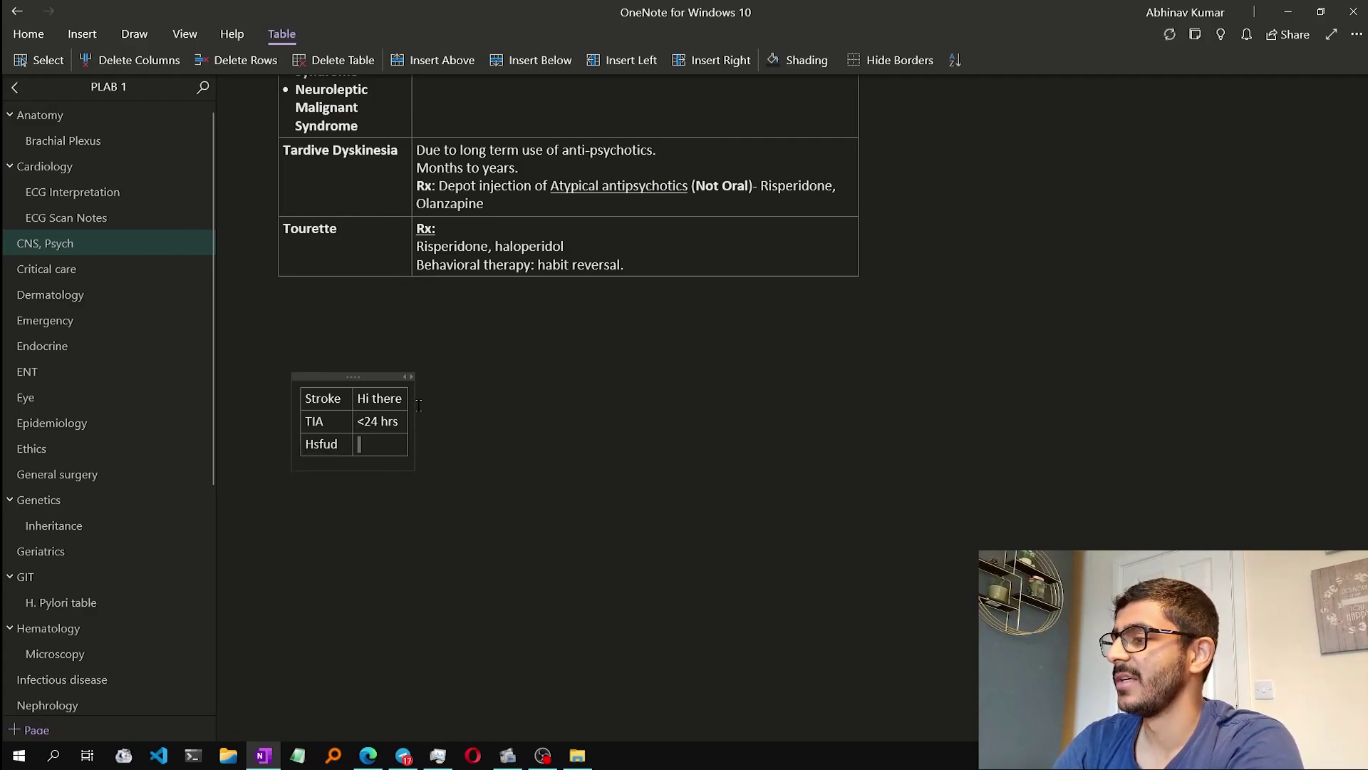
pyautogui.write('jidhsf')
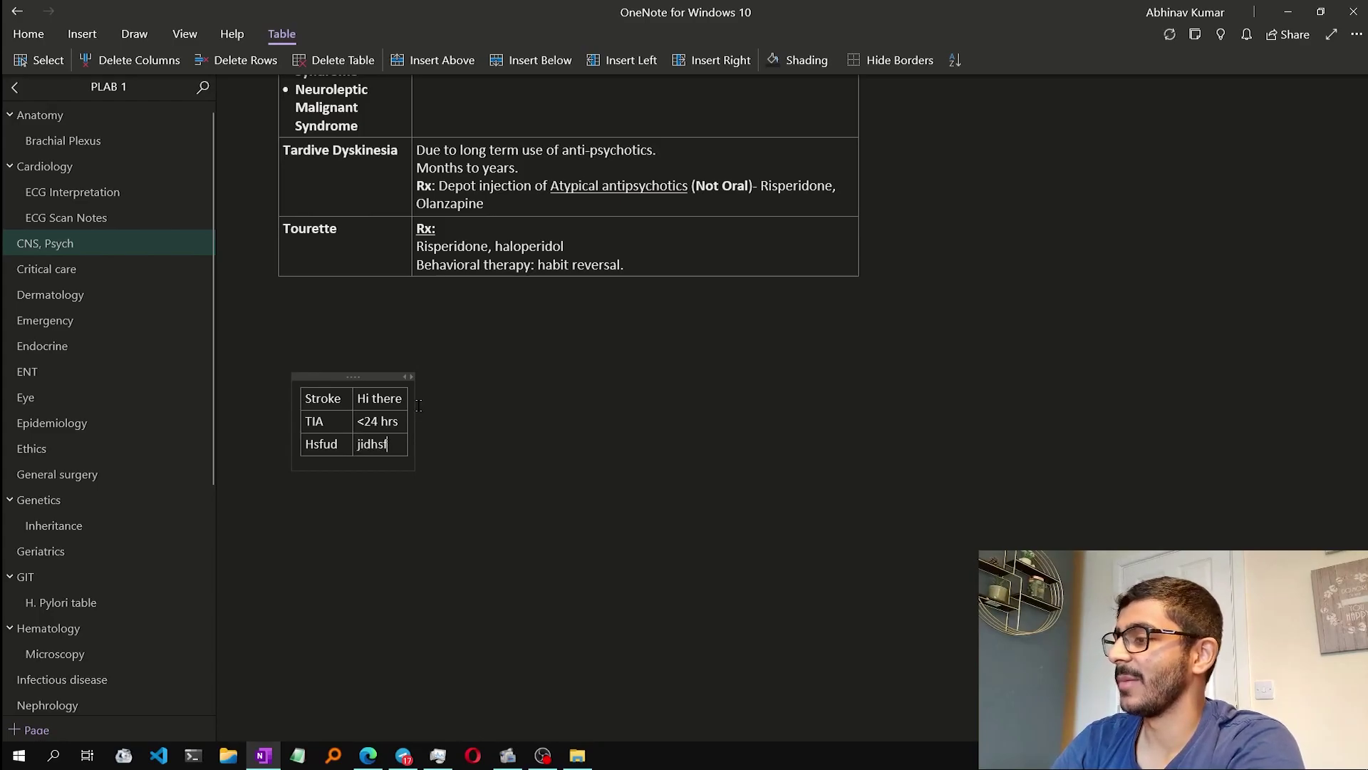
# - Add two more placeholder rows to the table: Ashhfui with Isdjfiw, and Asuhf with Oisdjf
pyautogui.press('Tab')
pyautogui.write('ashhfui')
pyautogui.press('Tab')
pyautogui.write('isdjfiw')
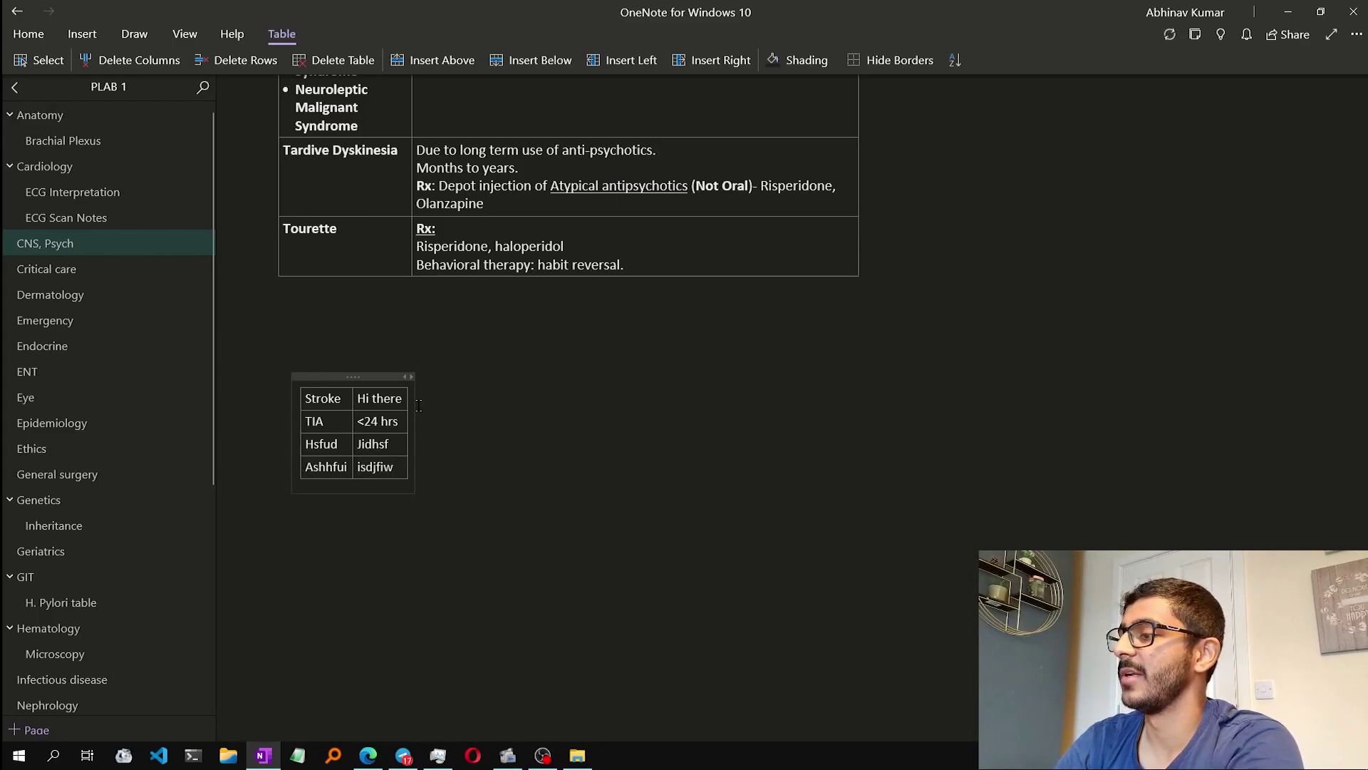
pyautogui.press('Tab')
pyautogui.write('asuhf')
pyautogui.press('Tab')
pyautogui.write('oisdjf')
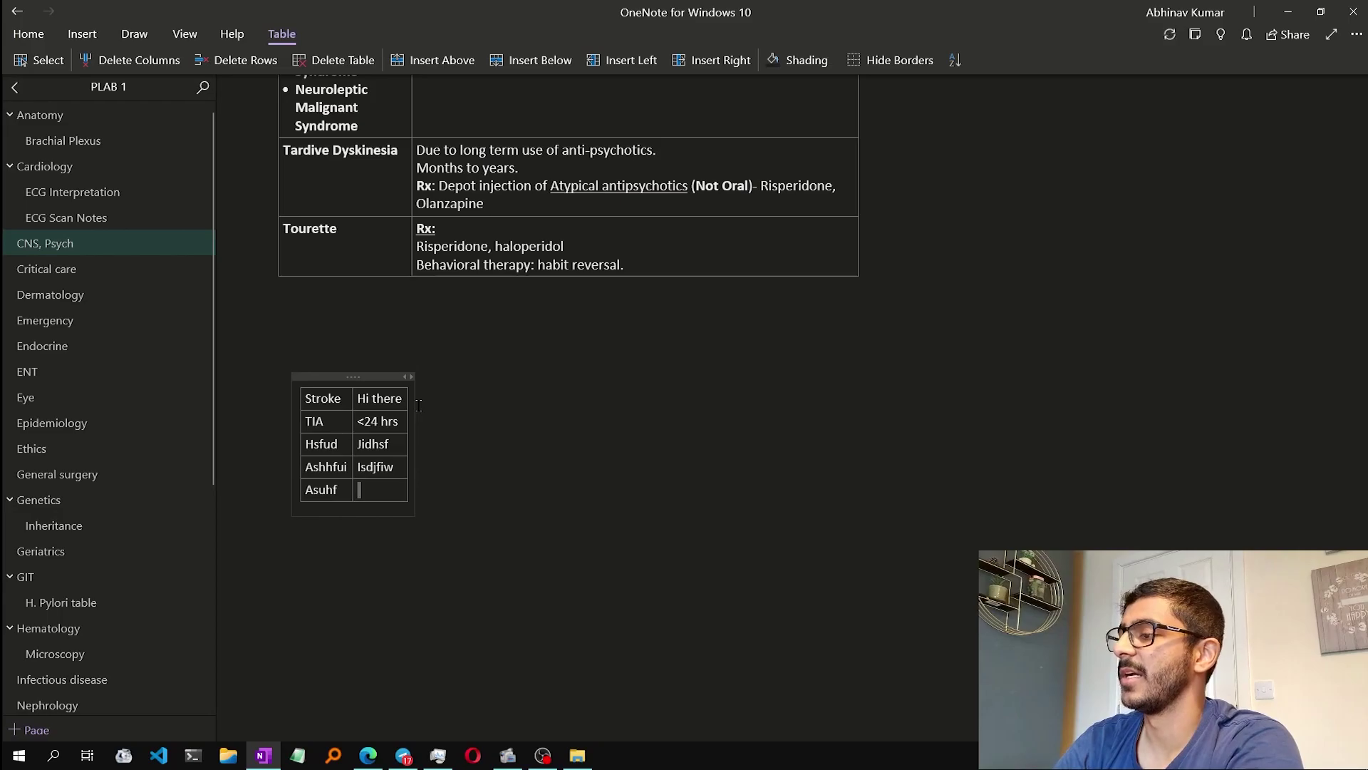
# - Add the placeholder rows Khas with Sidjf and Jksdh with Djfi, followed by an empty row
pyautogui.press('Tab')
pyautogui.write('khas')
pyautogui.press('Tab')
pyautogui.write('sidjf')
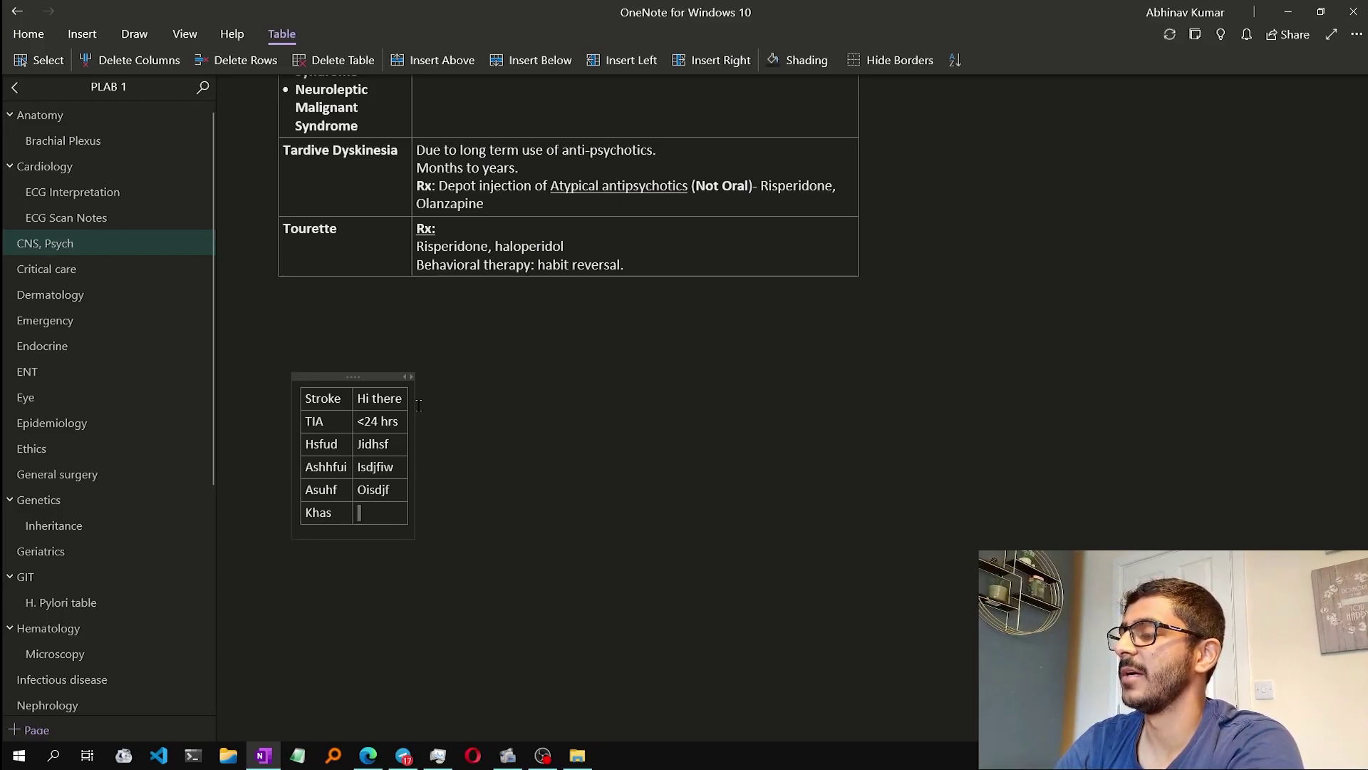
pyautogui.press('Tab')
pyautogui.write('jksdh')
pyautogui.press('Tab')
pyautogui.write('djfi')
pyautogui.press('Tab')
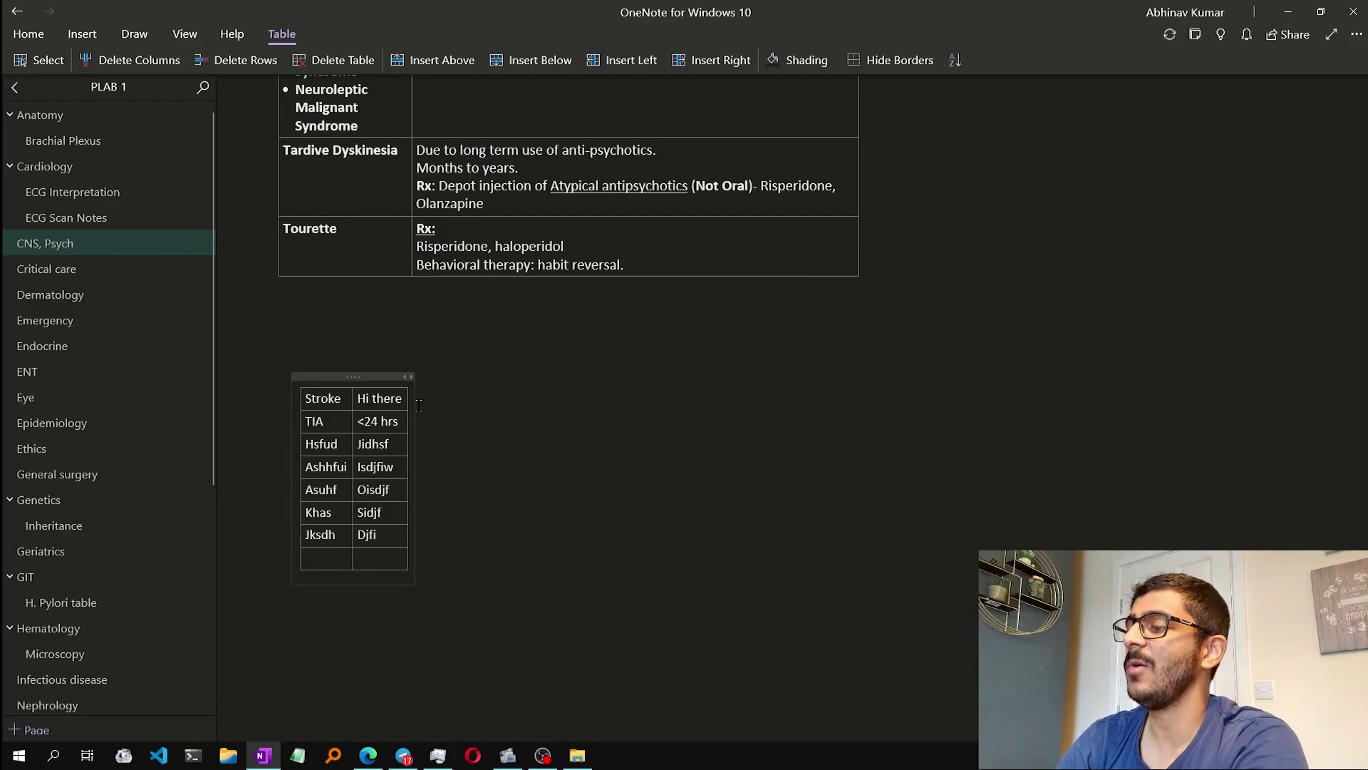
# - Sort the new table A-Z by its first column with the header row included in the sorting
pyautogui.click(325, 422)
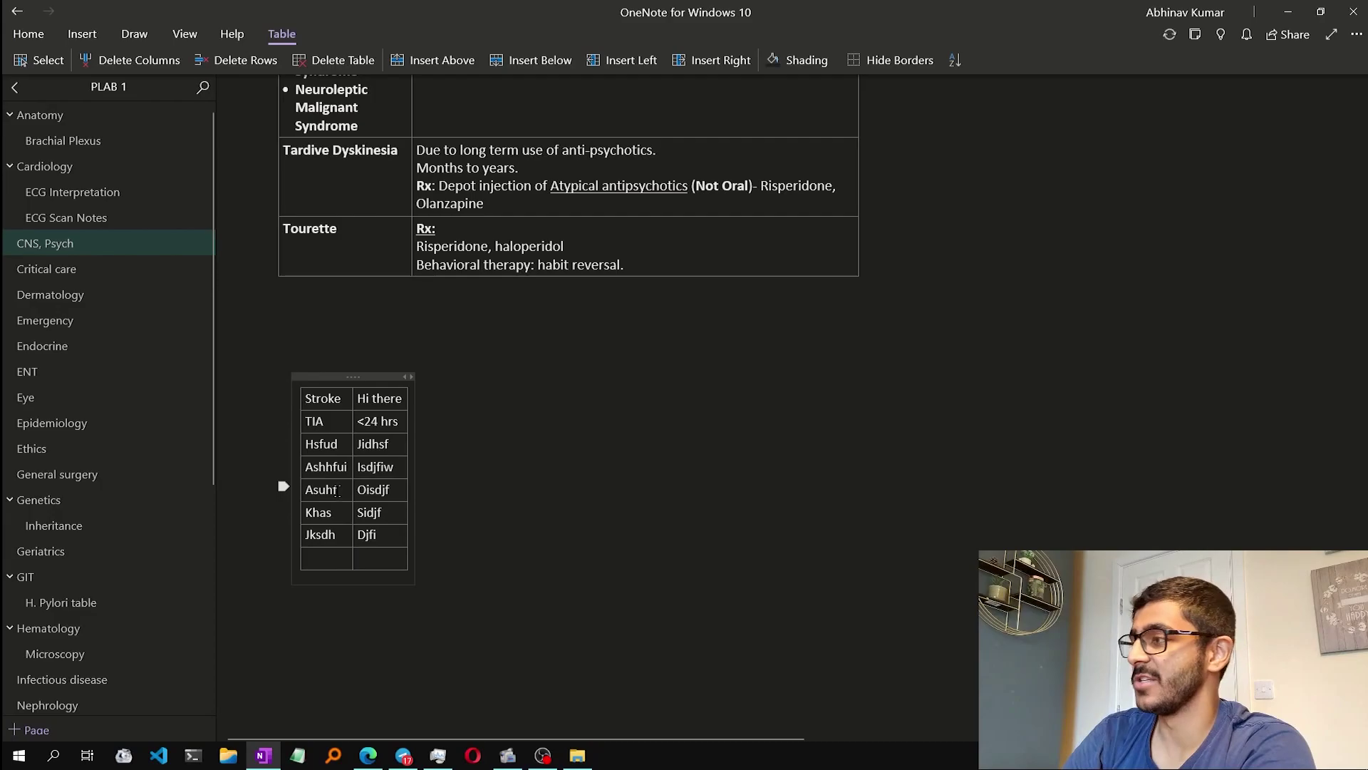
pyautogui.click(955, 62)
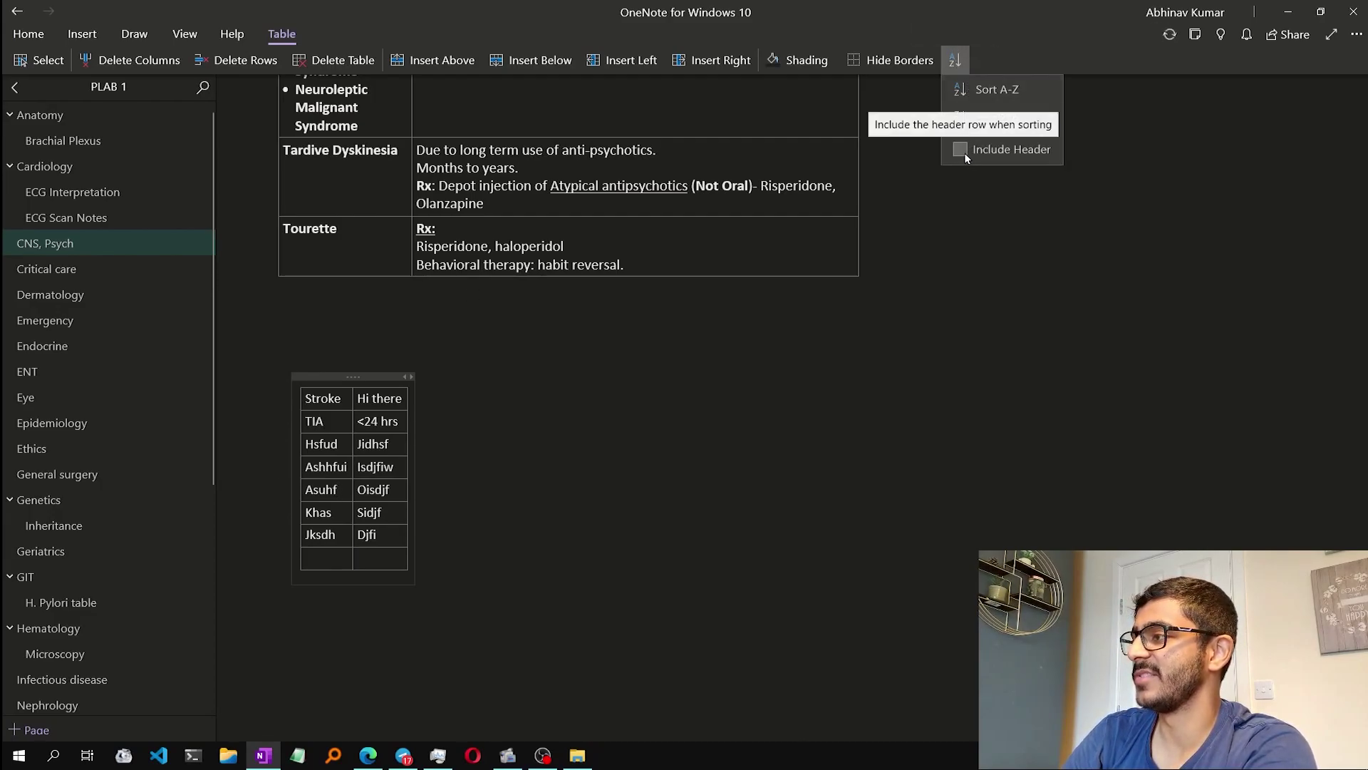
pyautogui.click(335, 396)
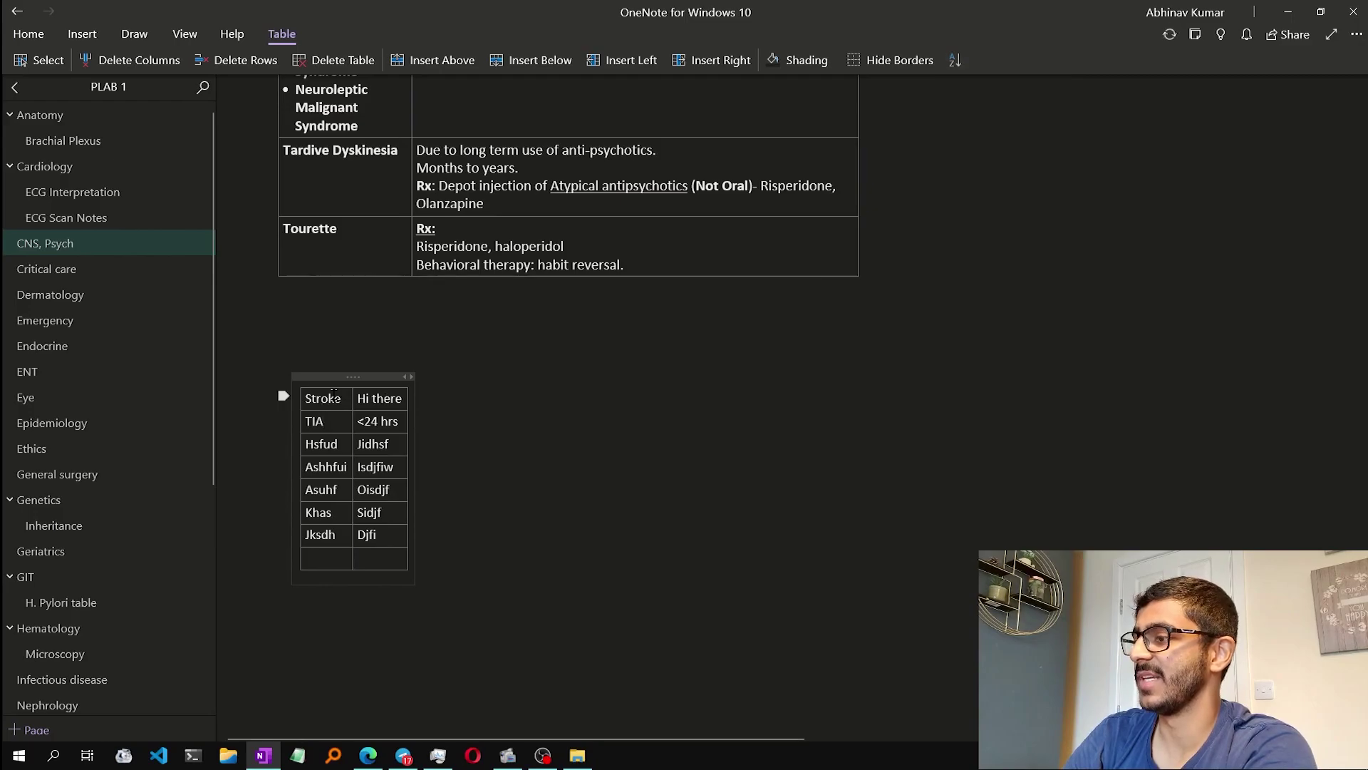
pyautogui.click(305, 396)
pyautogui.click(961, 64)
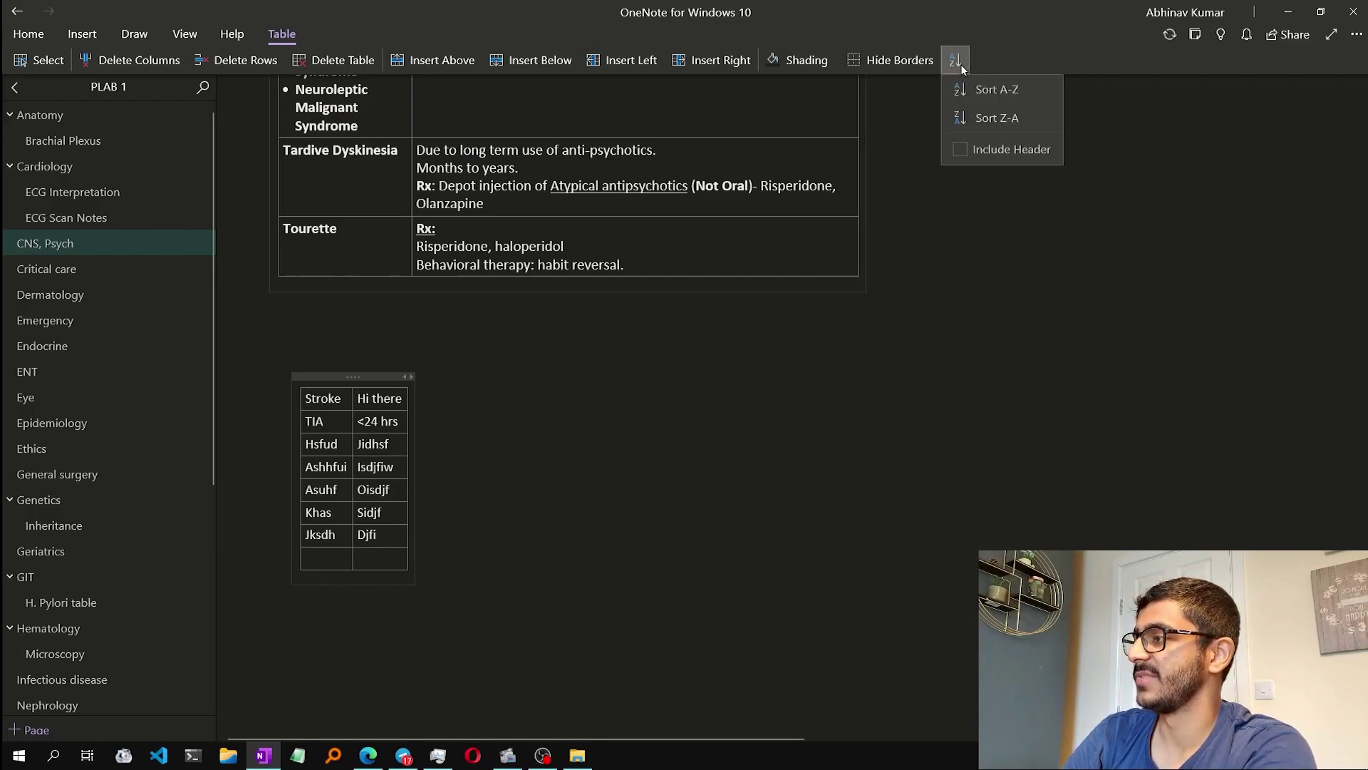
pyautogui.click(958, 62)
pyautogui.click(958, 63)
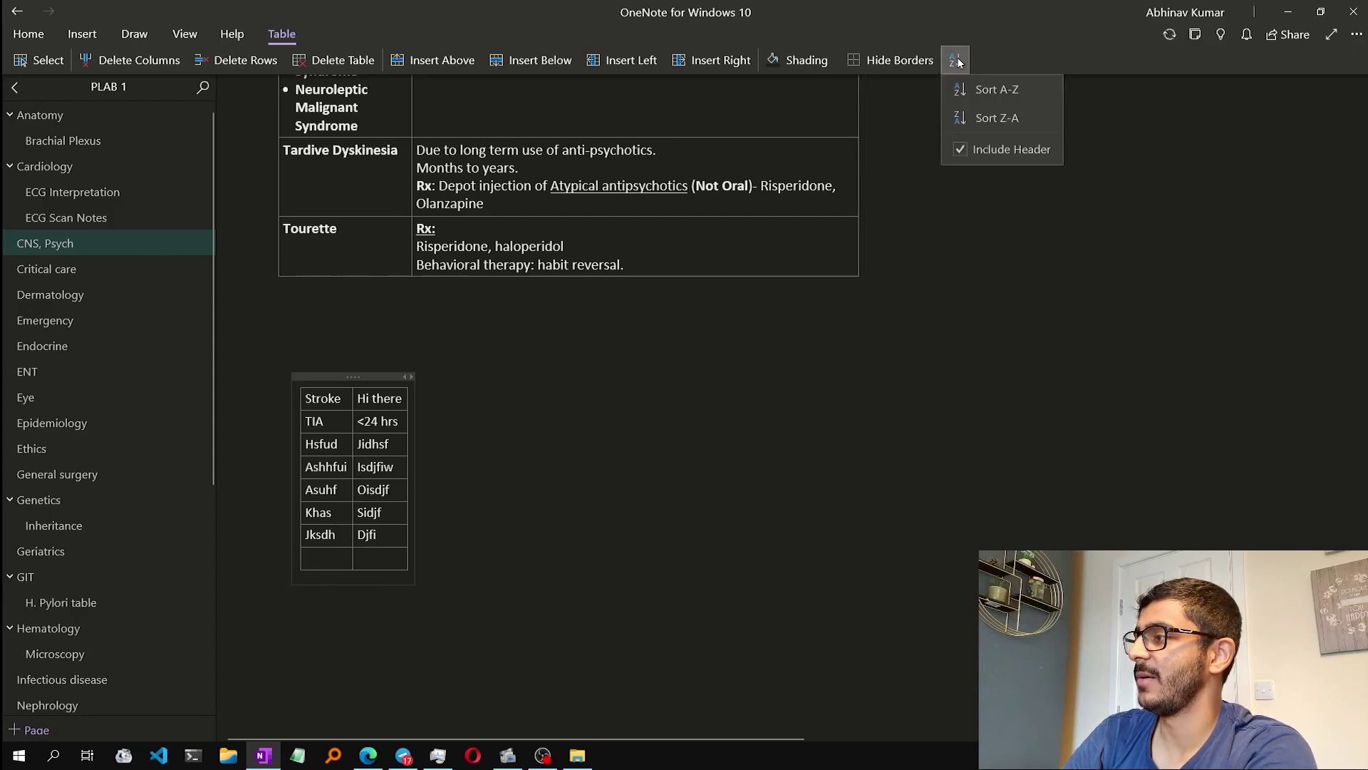
pyautogui.click(1009, 94)
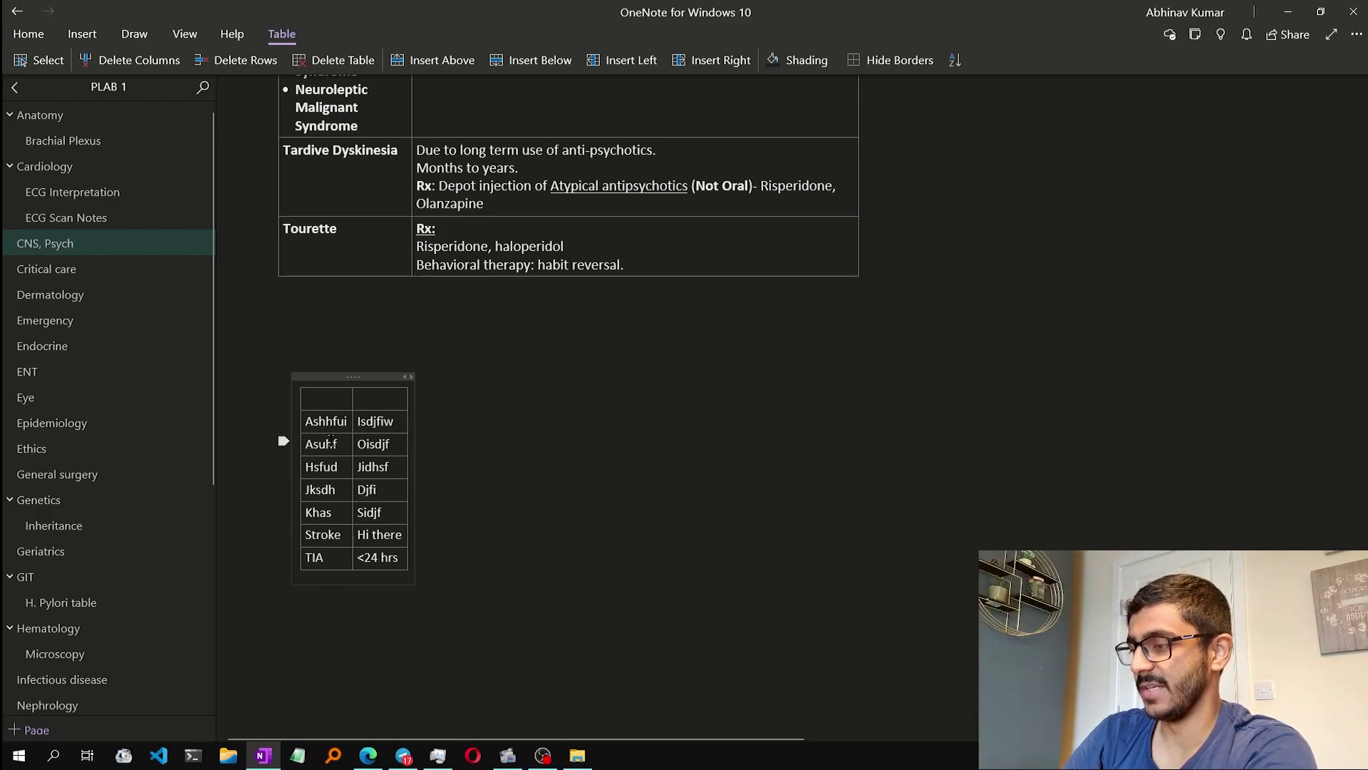
# - Delete the whole placeholder table below the Psych treatments table
pyautogui.click(320, 374)
pyautogui.press('Delete')
pyautogui.hotkey('ctrl', 'z')
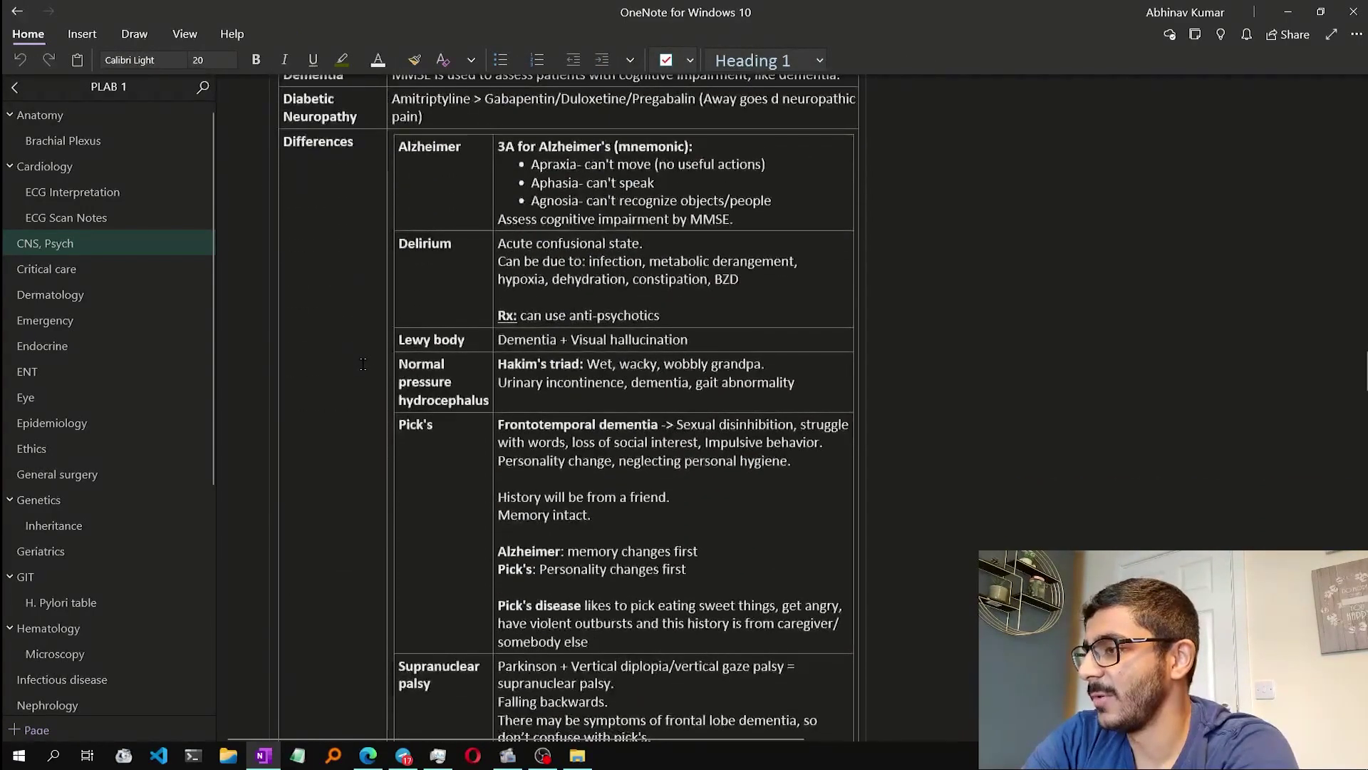
# - Add a row below Delirium tremens in the CNS notes table with Stroke and the text Hi there
pyautogui.click(476, 282)
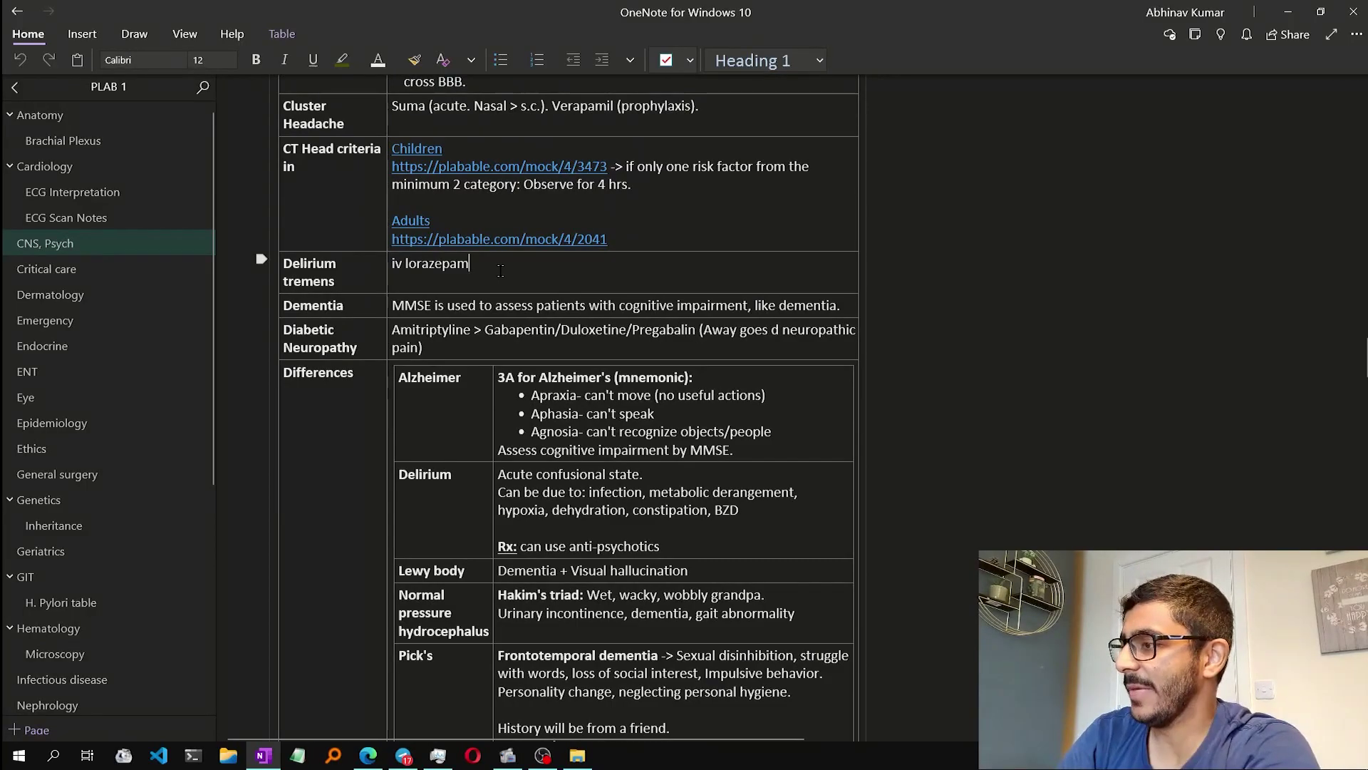
pyautogui.hotkey('ctrl', 'Return')
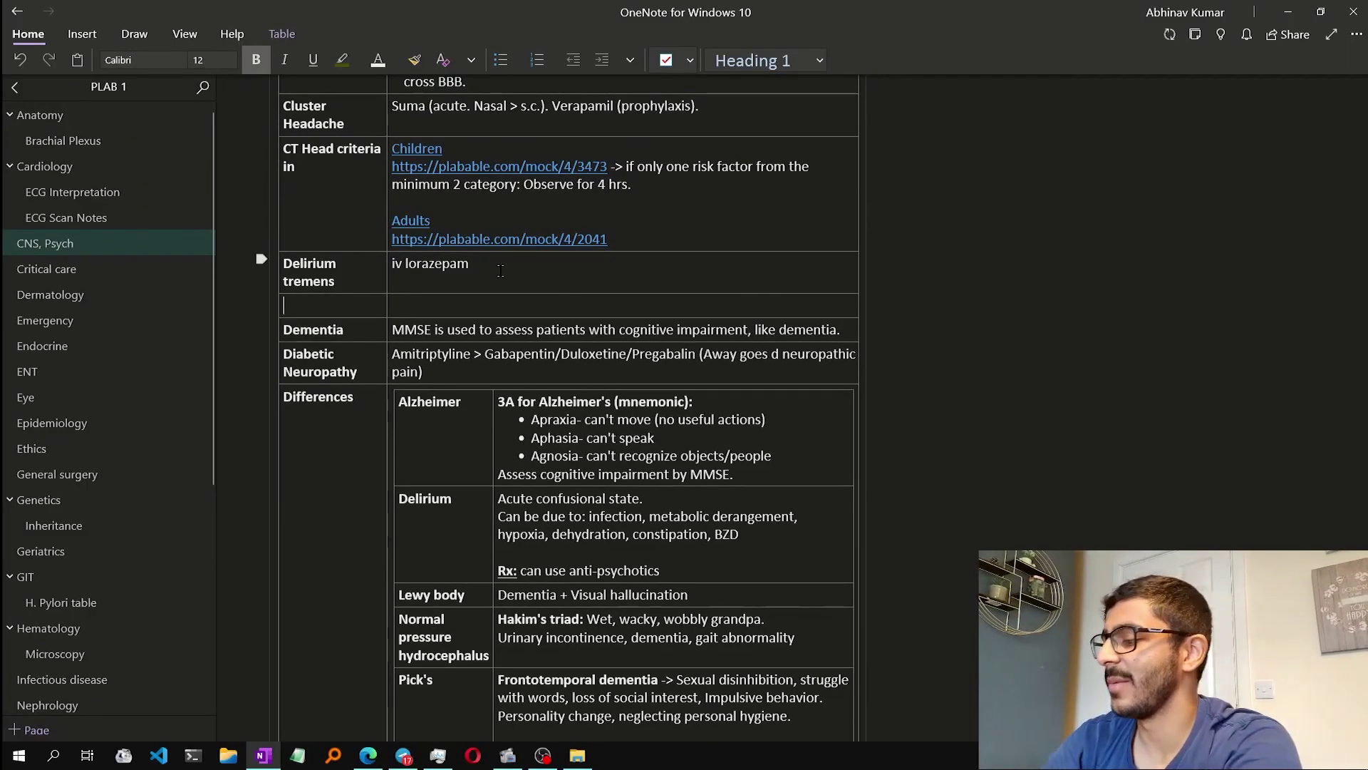
pyautogui.write('storke')
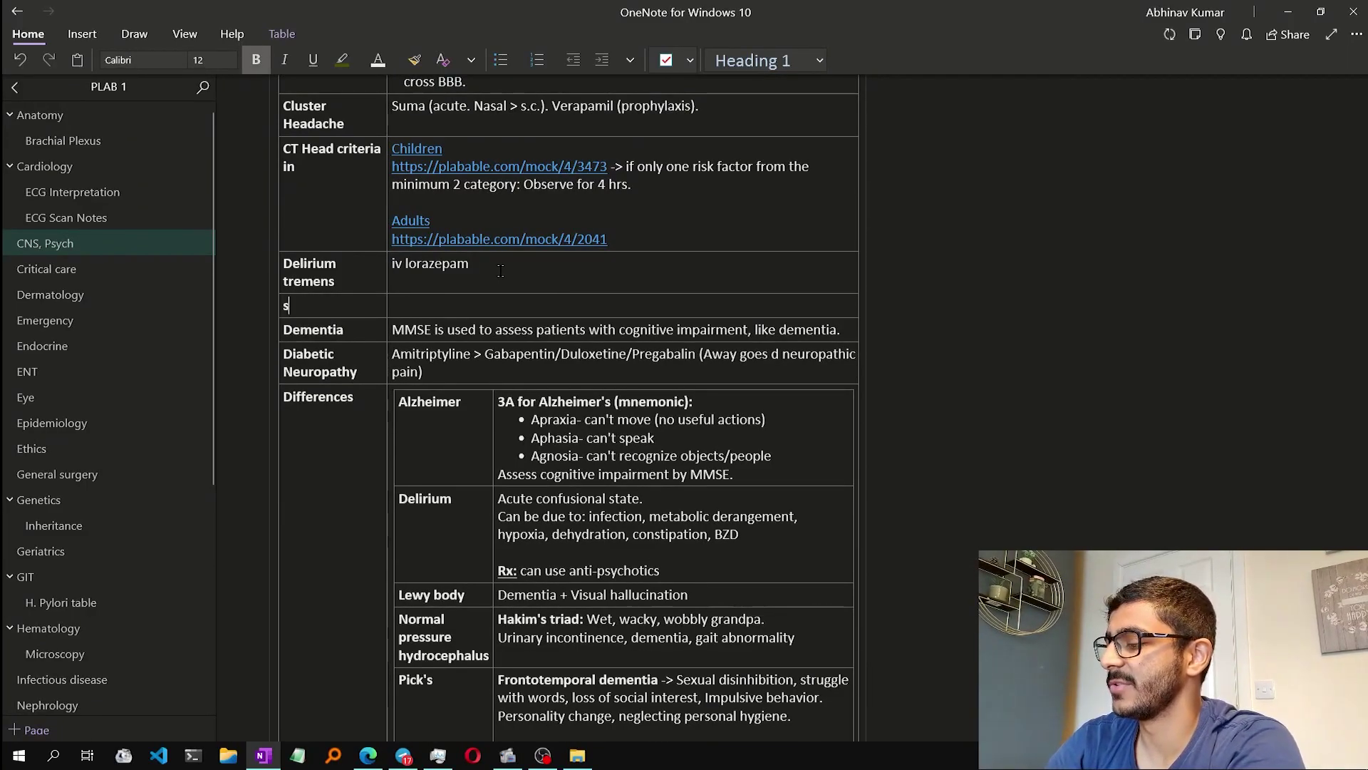
pyautogui.press('BackSpace')
pyautogui.press('BackSpace')
pyautogui.press('BackSpace')
pyautogui.press('BackSpace')
pyautogui.write('roke')
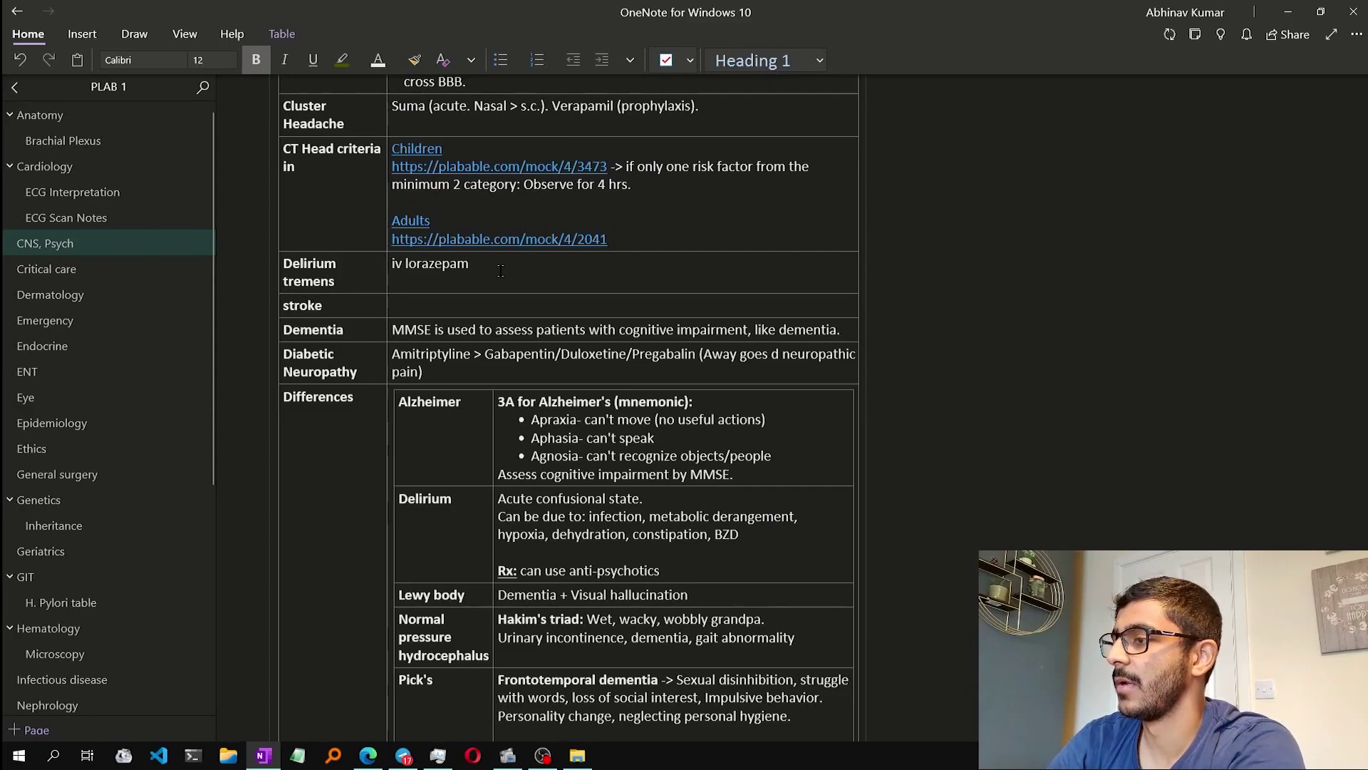
pyautogui.press('Tab')
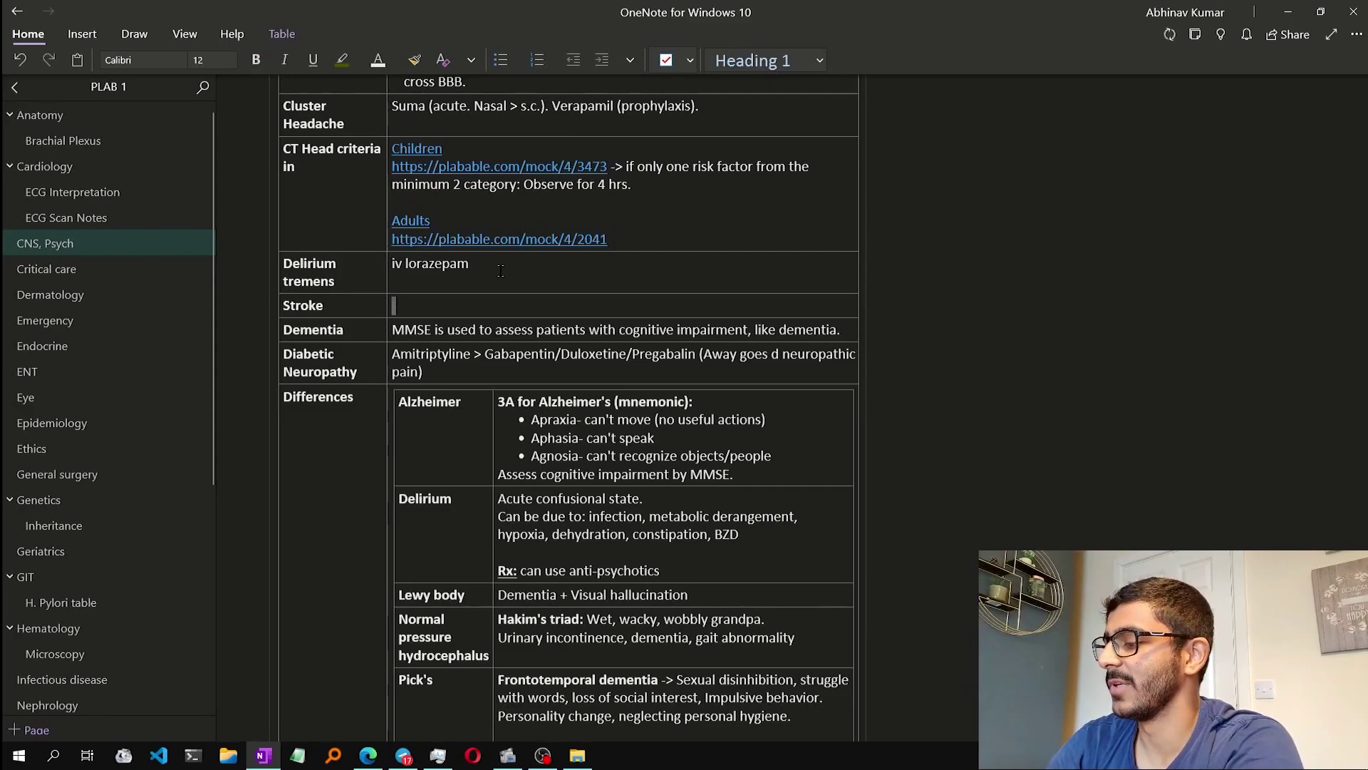
pyautogui.write('hi there')
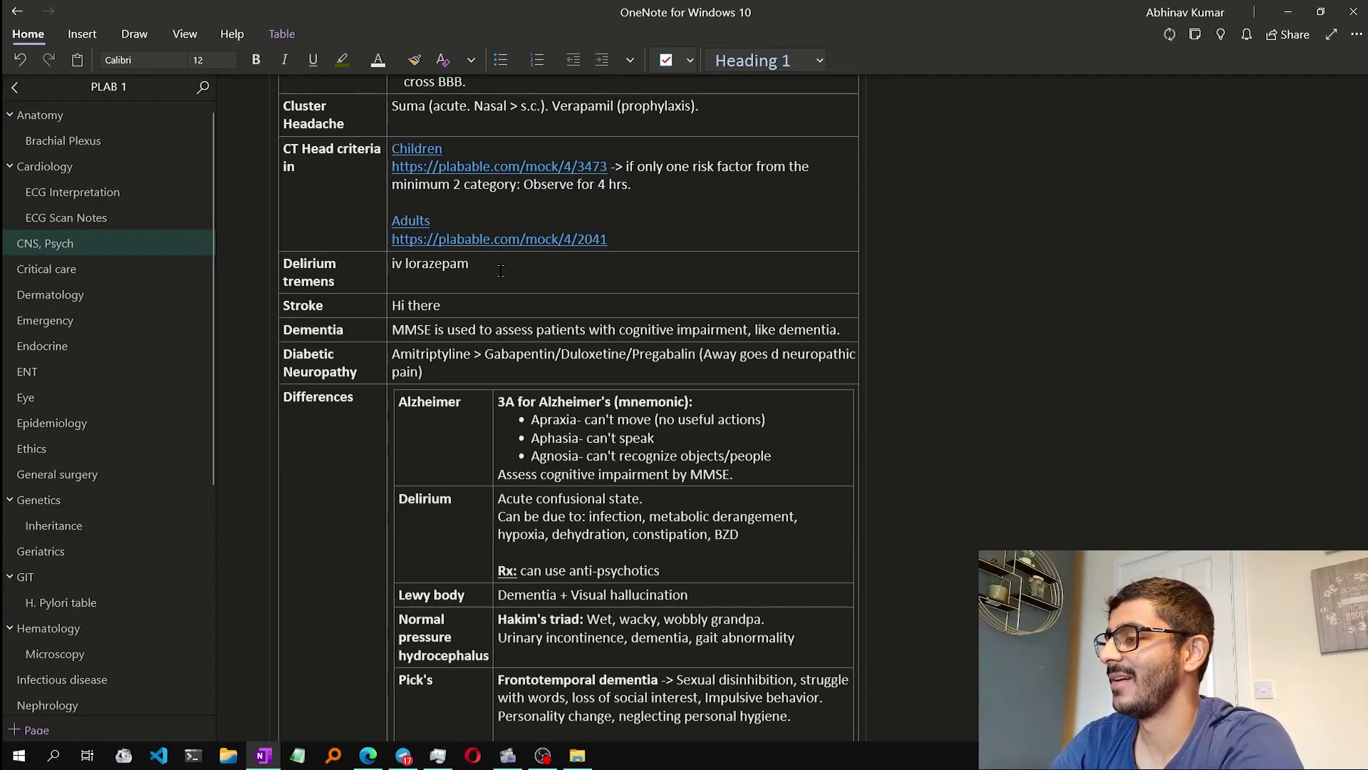
# - Sort the CNS notes table A-Z by its first column with the header included, and delete the Stroke row
pyautogui.click(456, 329)
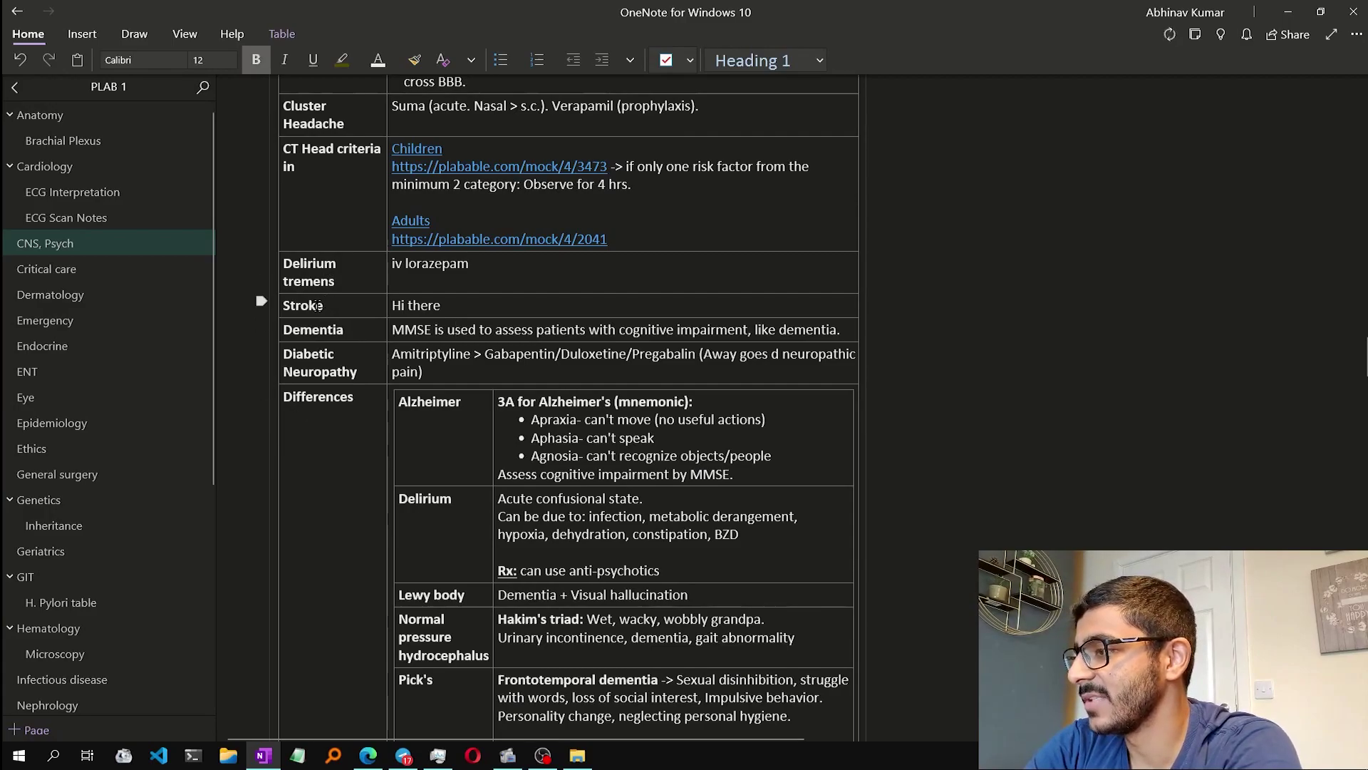
pyautogui.click(272, 37)
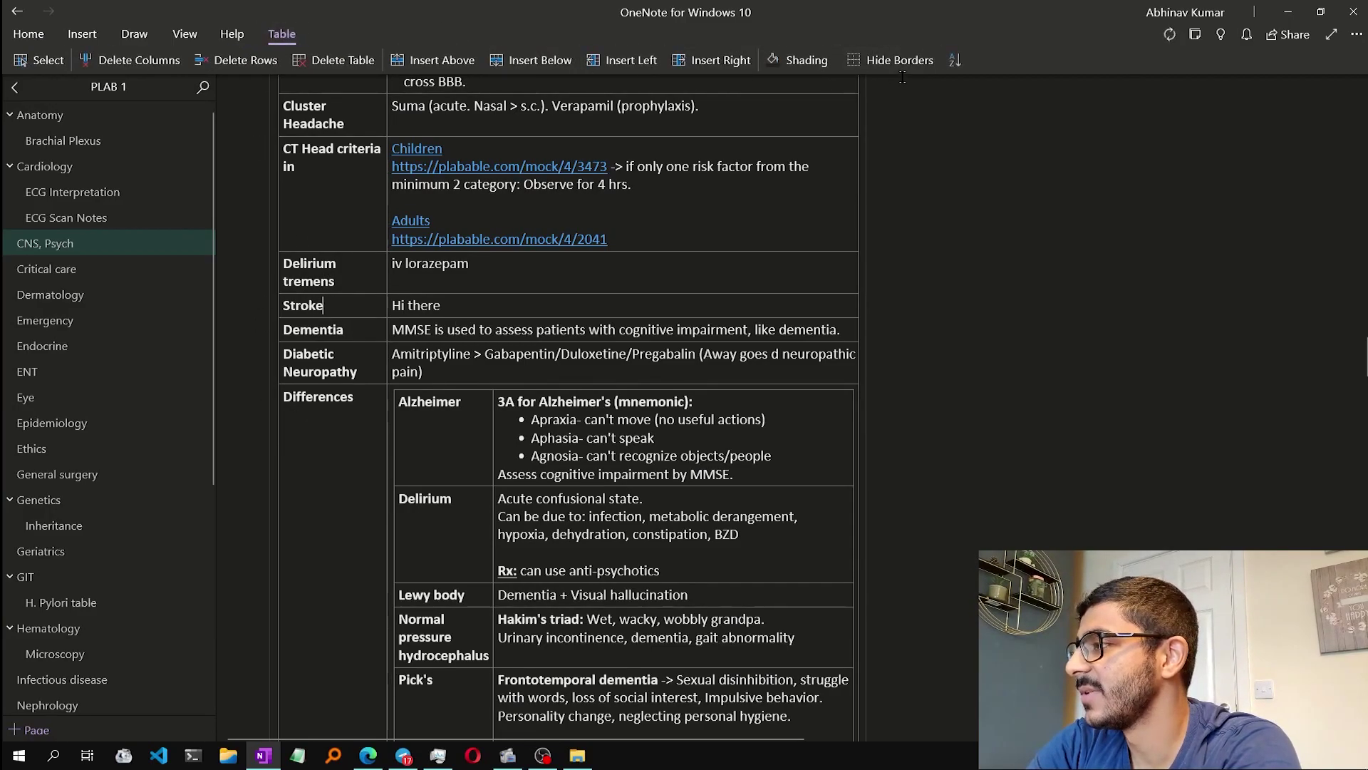
pyautogui.click(955, 61)
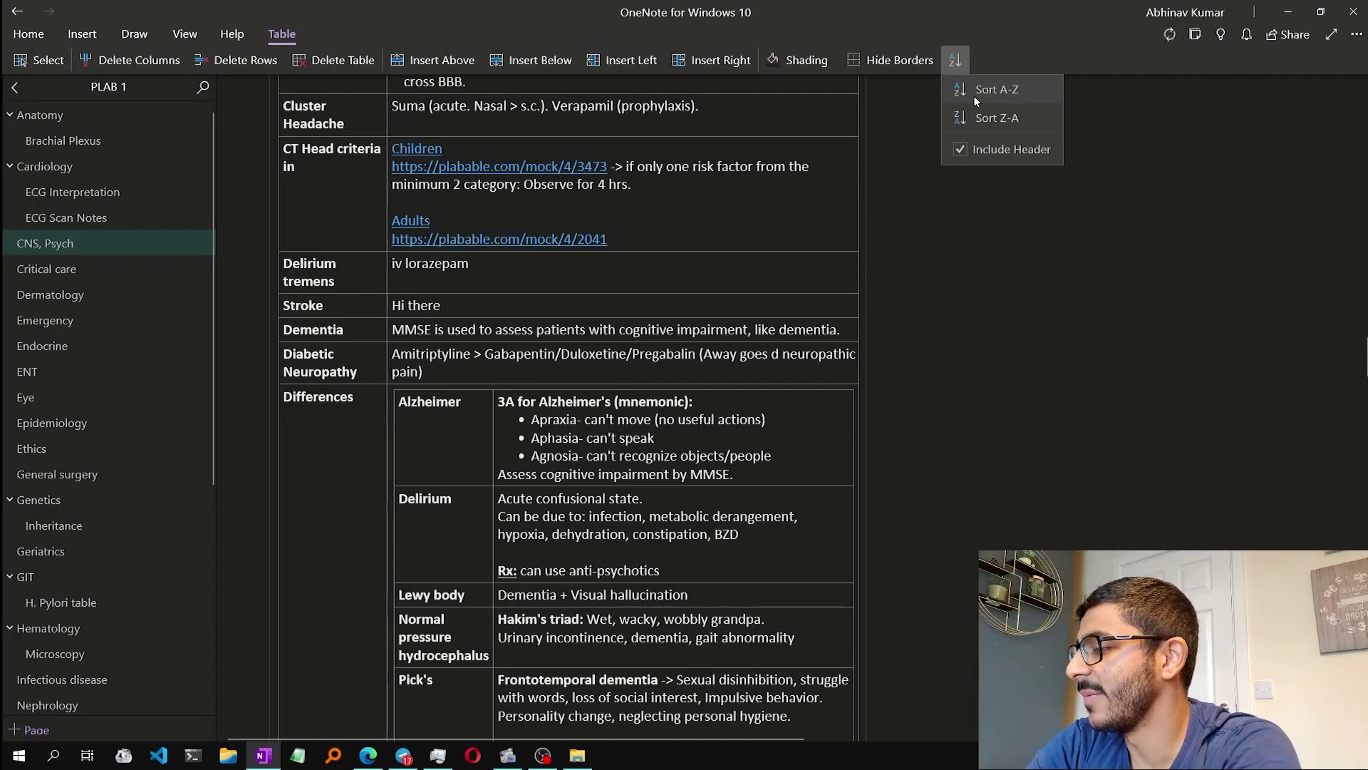
pyautogui.click(973, 96)
pyautogui.scroll(-2, 499, 422)
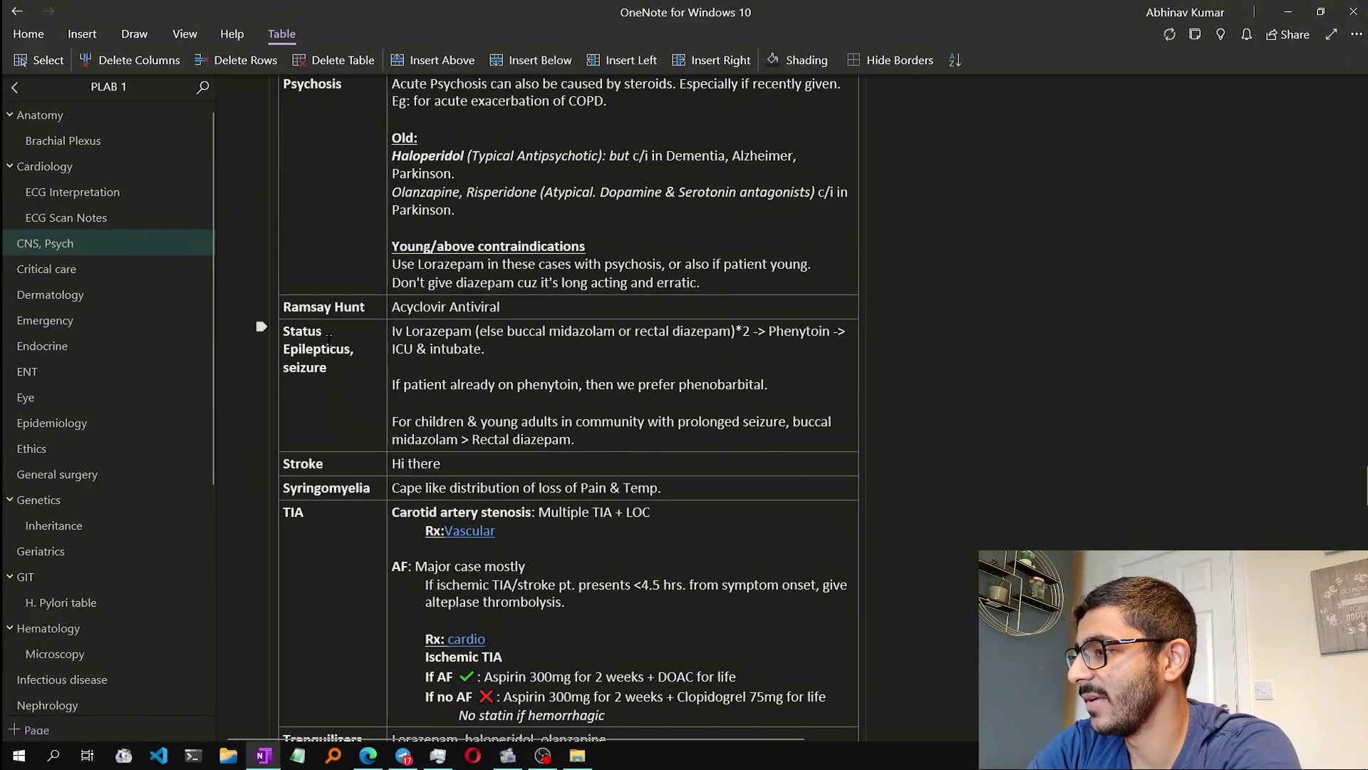
pyautogui.click(260, 462)
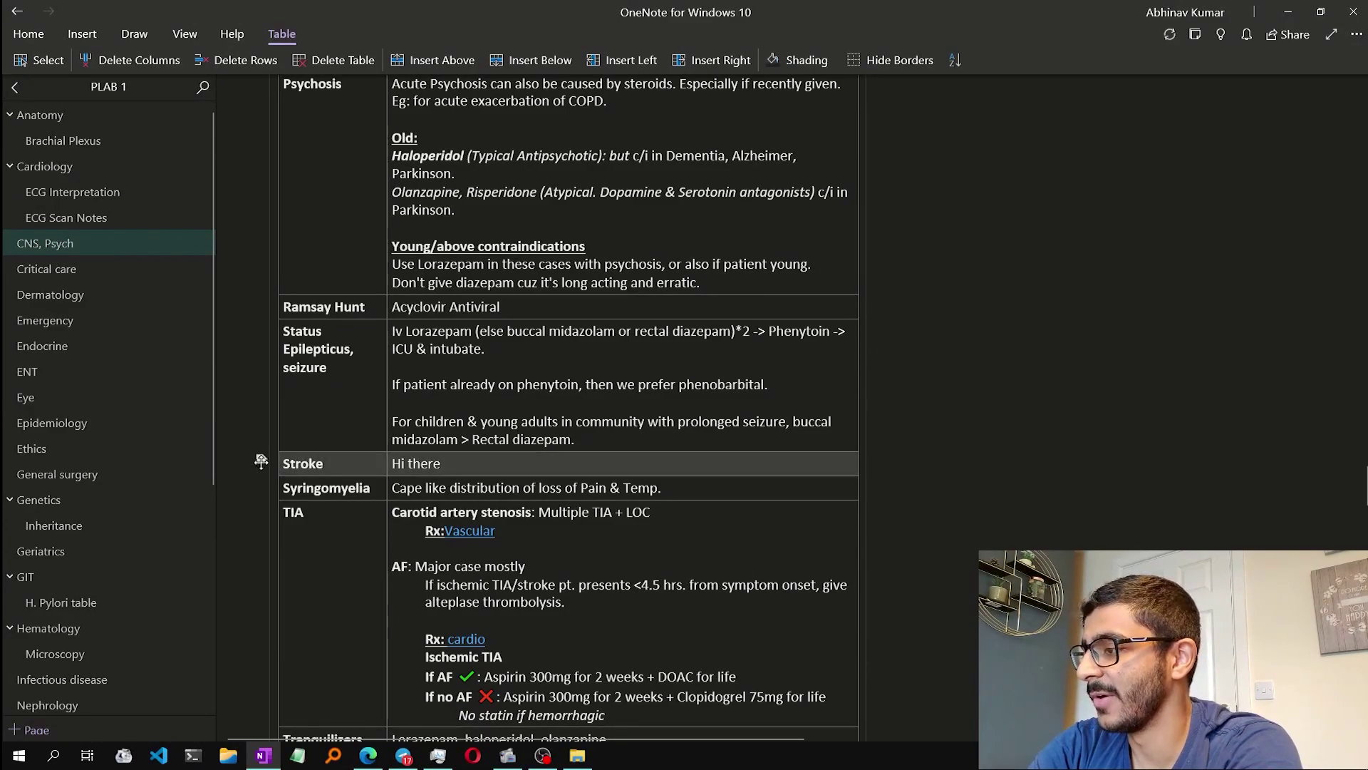
pyautogui.press('Delete')
# - Look through the rest of the CNS, Psych page, including the Psych treatments heading and its table
pyautogui.scroll(-3, 346, 434)
pyautogui.scroll(-3, 347, 434)
pyautogui.scroll(2, 462, 306)
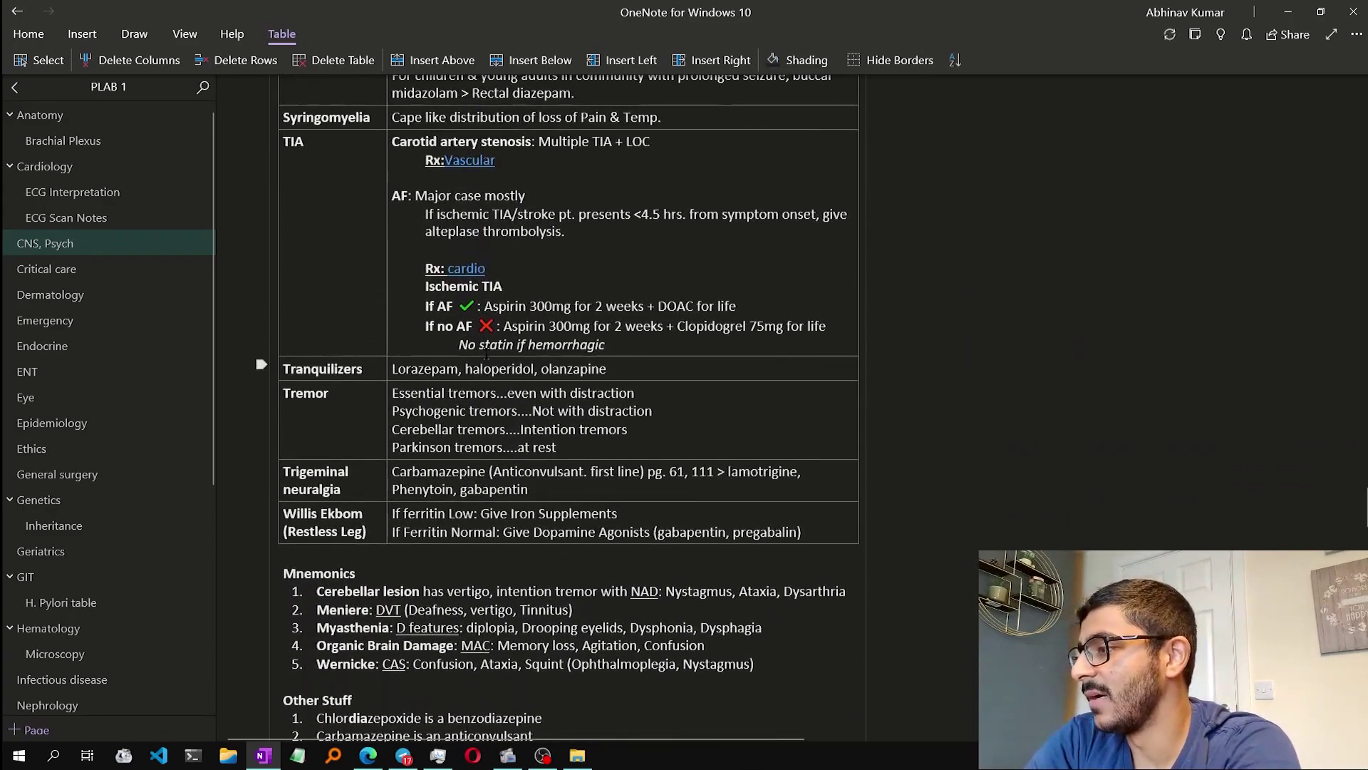
pyautogui.scroll(-15, 462, 307)
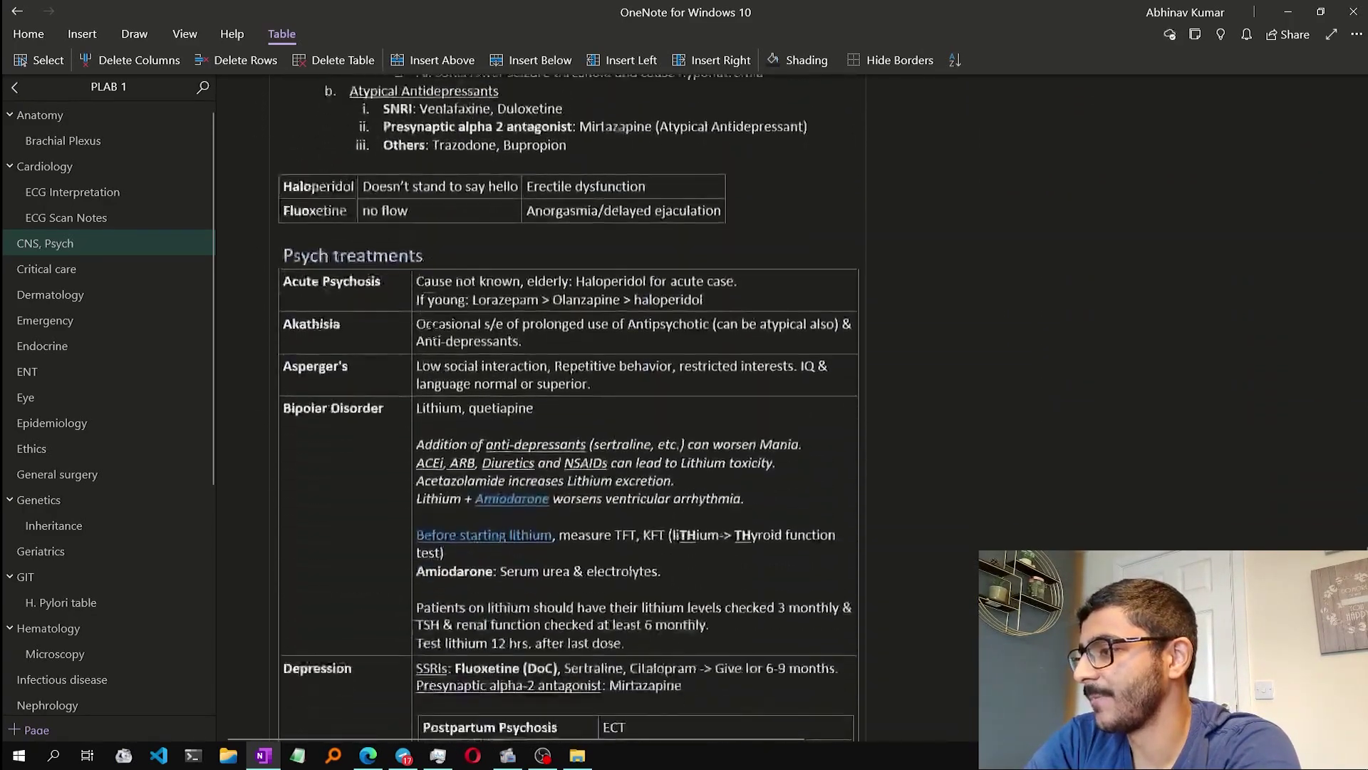
pyautogui.scroll(8, 431, 332)
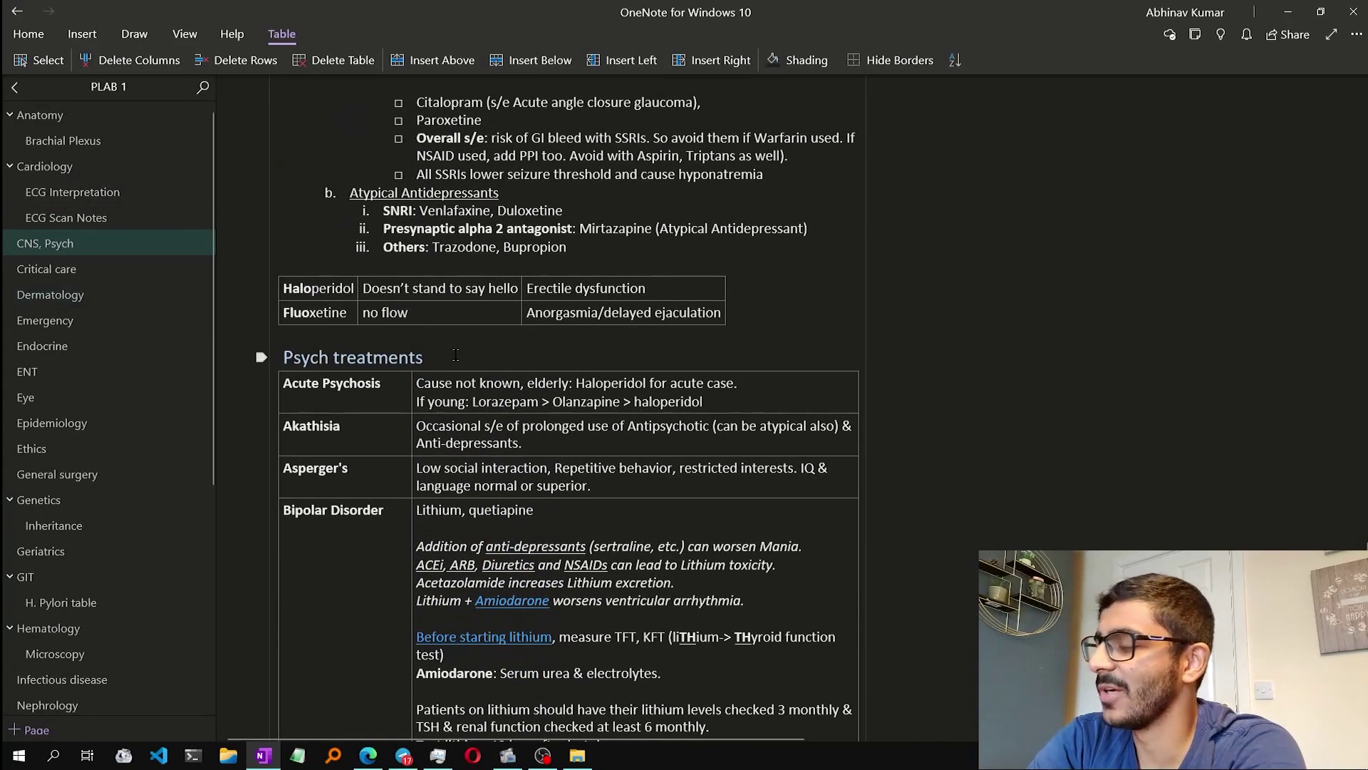
pyautogui.moveTo(456, 355); pyautogui.dragTo(283, 358)
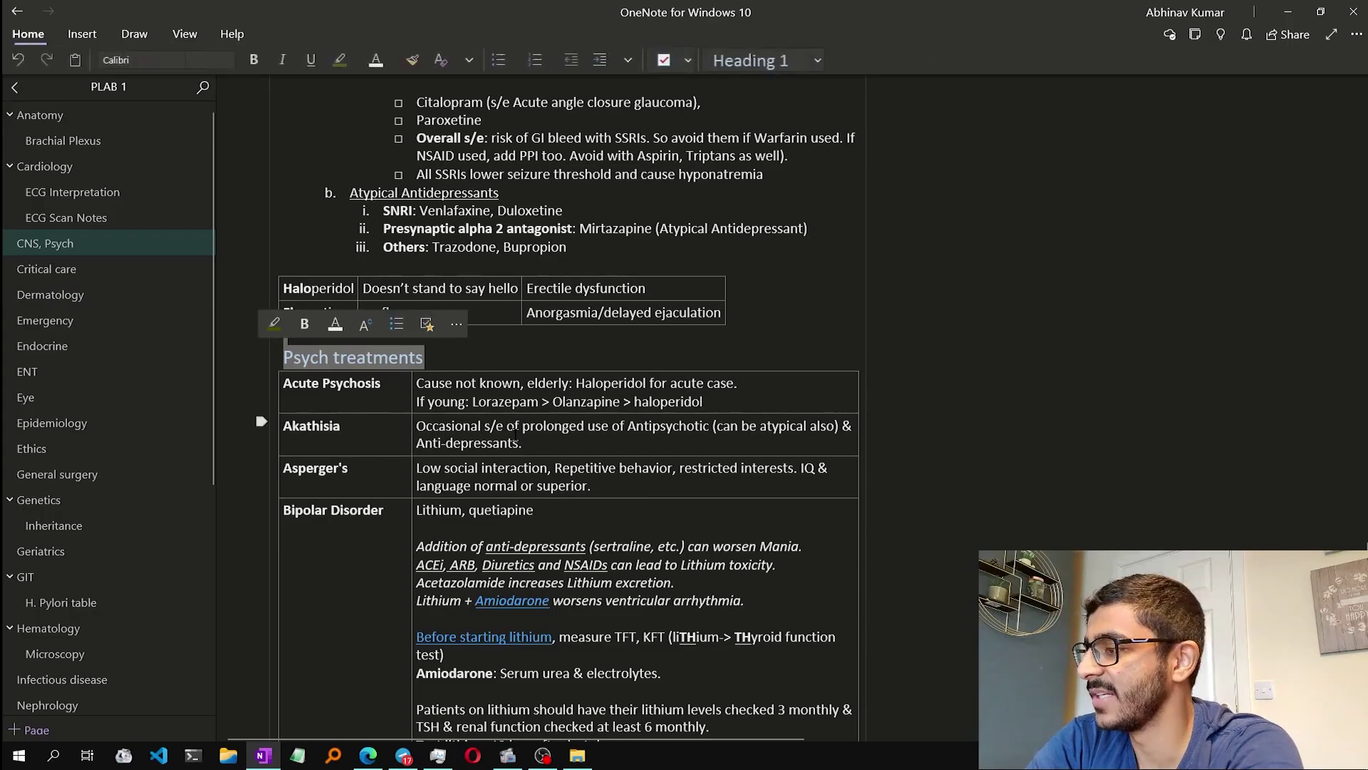
pyautogui.click(514, 431)
pyautogui.scroll(-1, 514, 431)
pyautogui.scroll(-15, 514, 431)
pyautogui.scroll(4, 515, 431)
pyautogui.scroll(5, 514, 436)
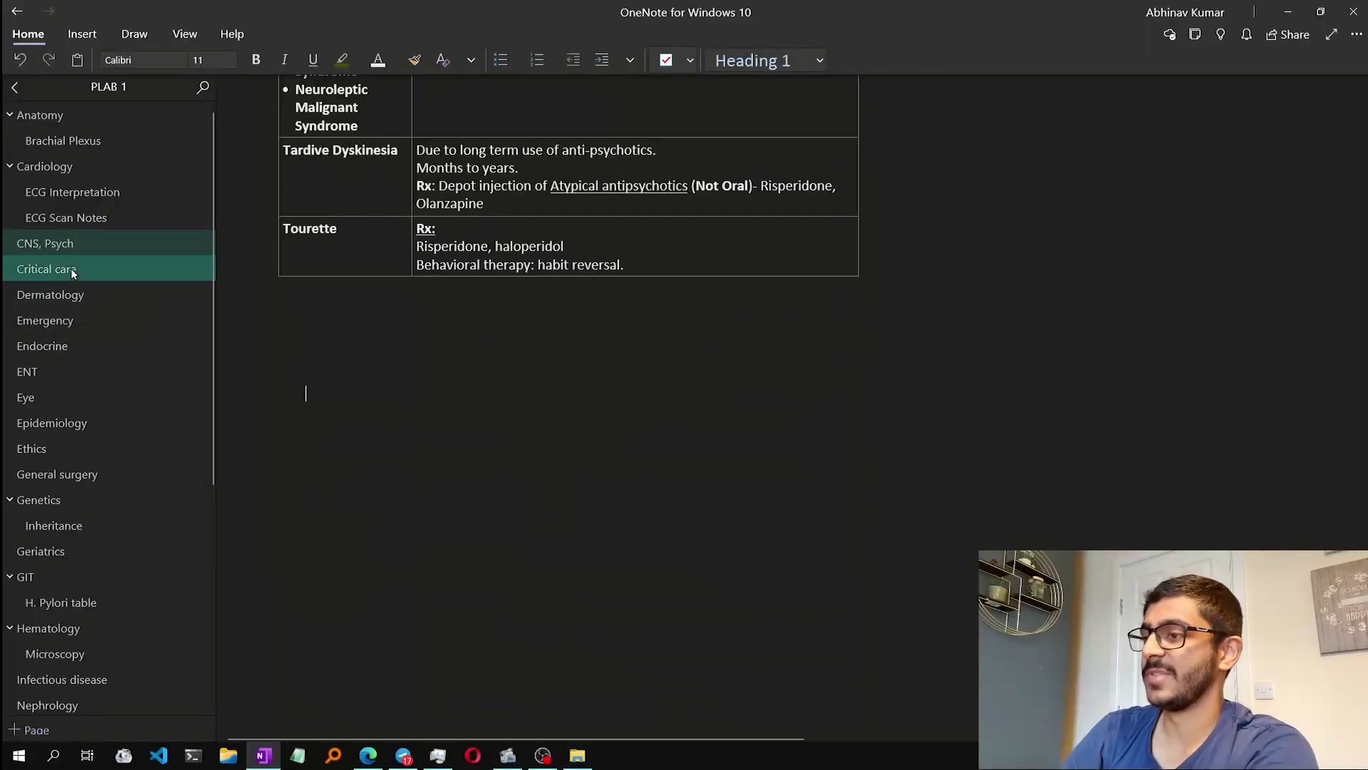
# - Open the Critical care page and look through its notes, including the Glasgow Coma Scale image and Refeeding syndrome
pyautogui.click(72, 270)
pyautogui.scroll(-12, 670, 268)
pyautogui.scroll(5, 670, 268)
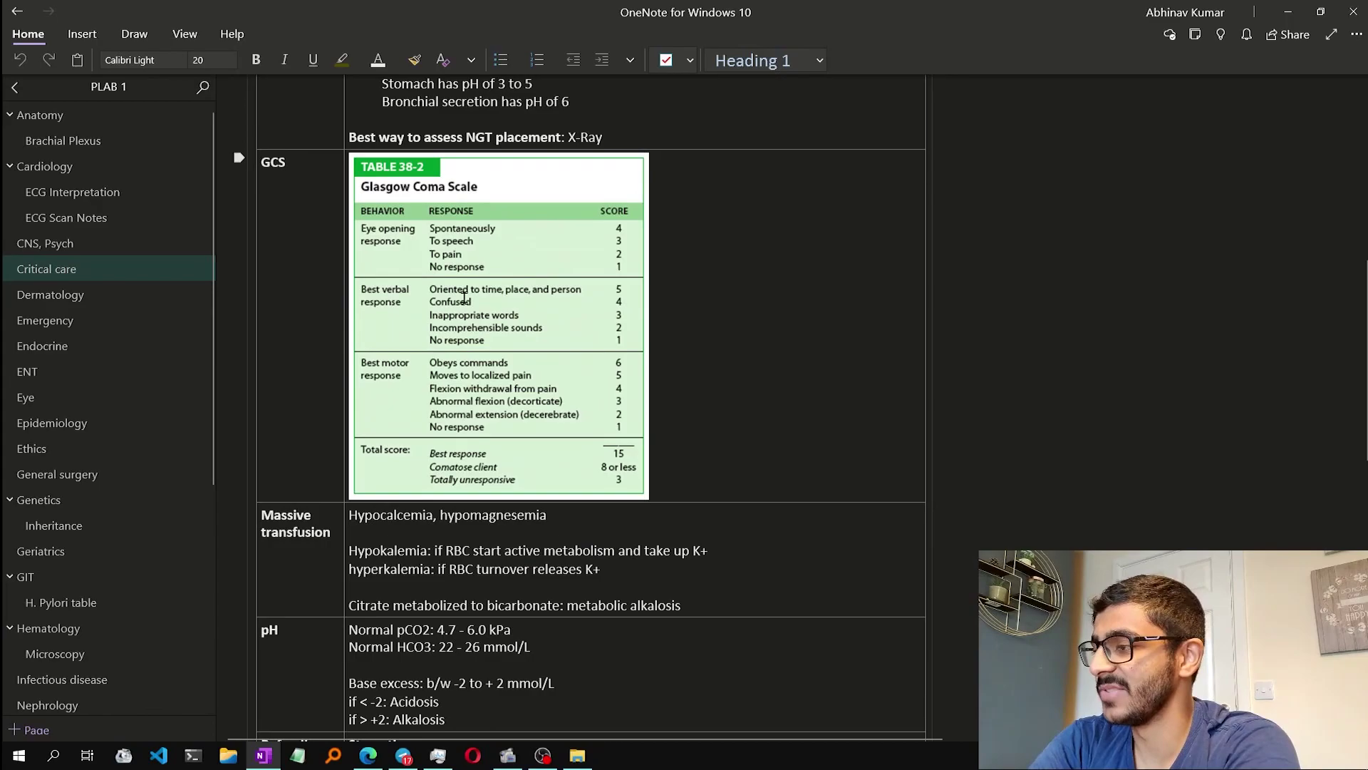
pyautogui.scroll(-8, 464, 288)
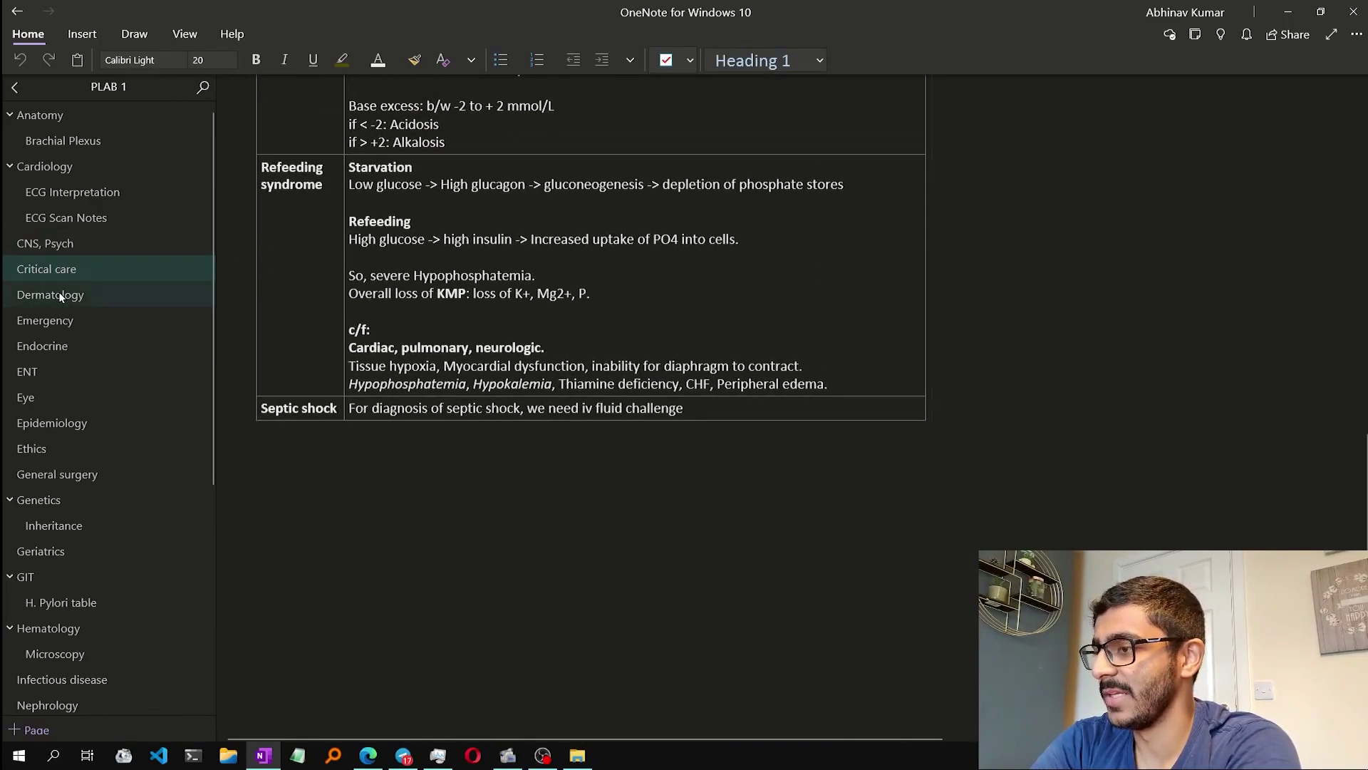
# - Open the Dermatology page and examine the Atopic disease and Autoimmune rows of its table
pyautogui.click(58, 295)
pyautogui.scroll(-8, 465, 305)
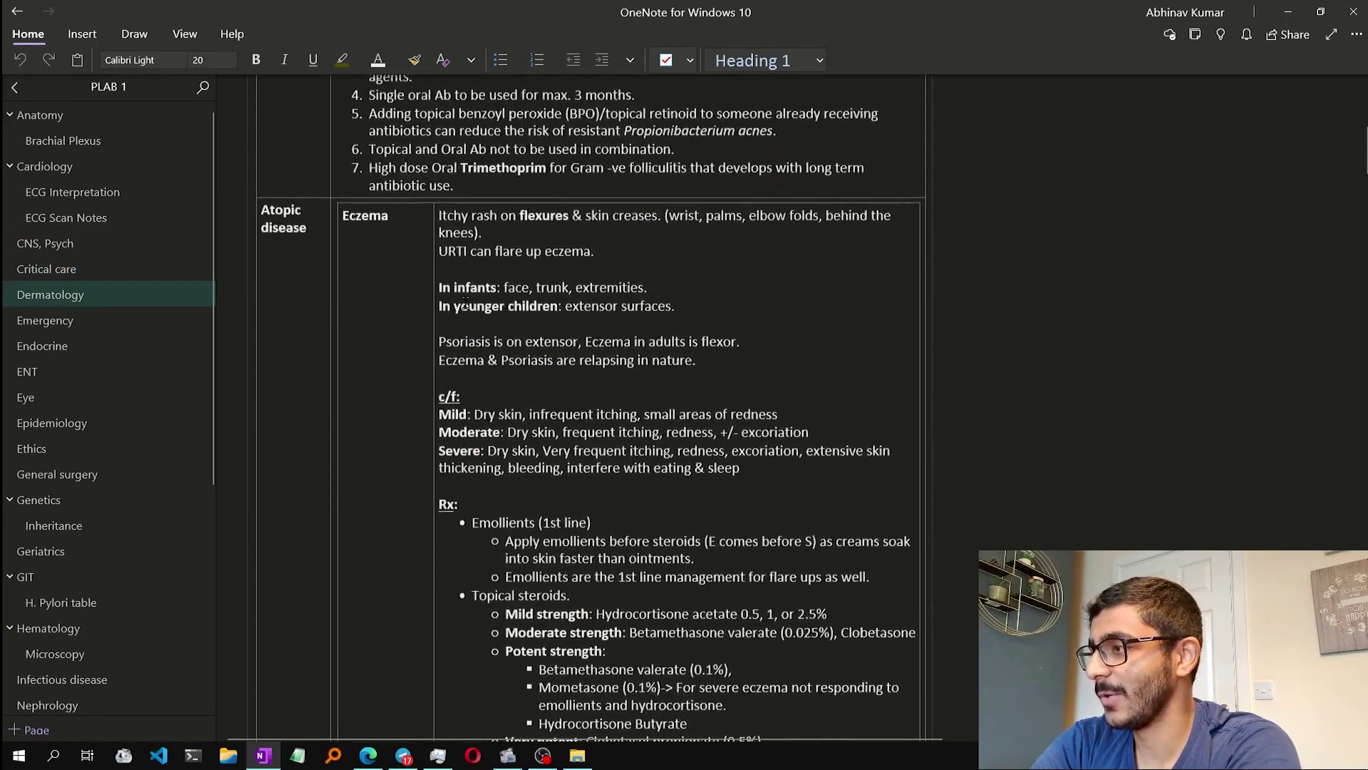
pyautogui.scroll(-3, 465, 304)
pyautogui.moveTo(265, 112); pyautogui.dragTo(385, 96)
pyautogui.click(387, 94)
pyautogui.scroll(-4, 386, 94)
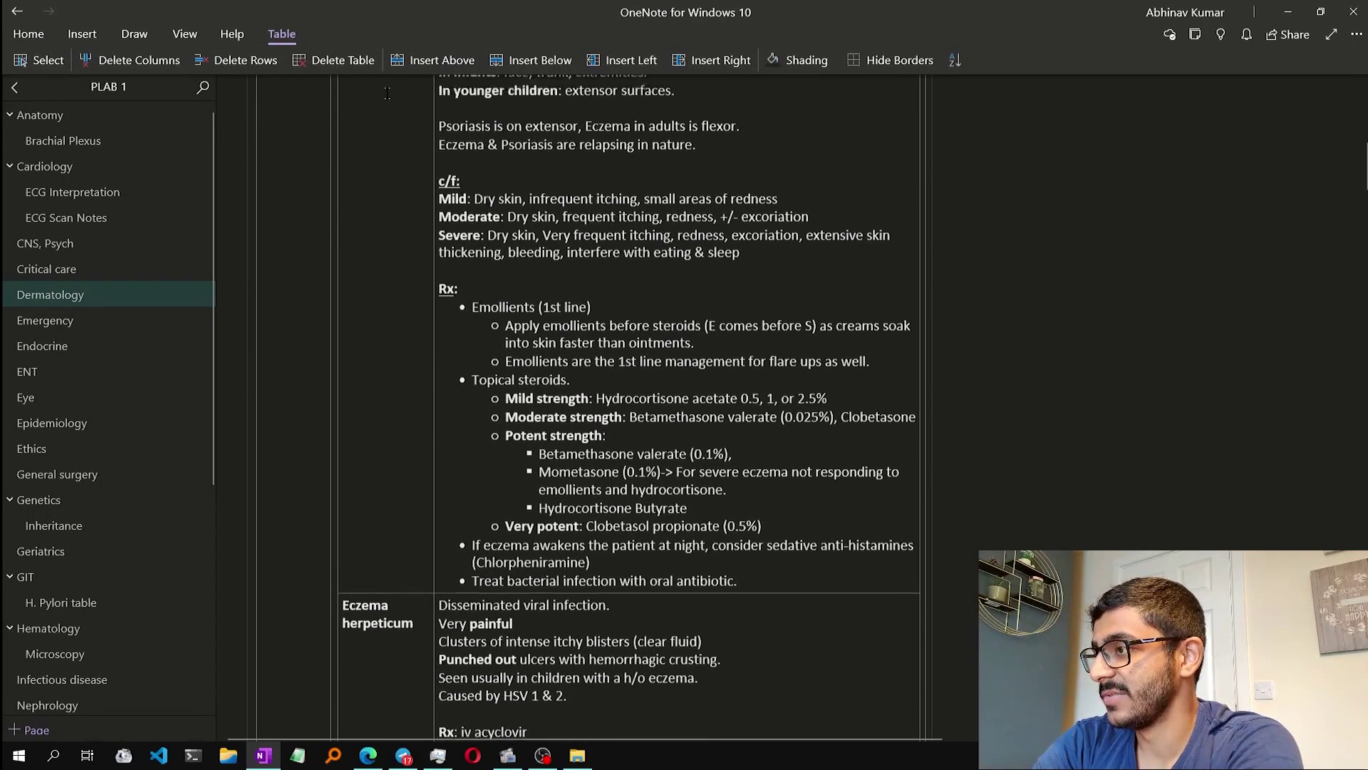
pyautogui.scroll(-8, 387, 93)
pyautogui.scroll(-20, 392, 279)
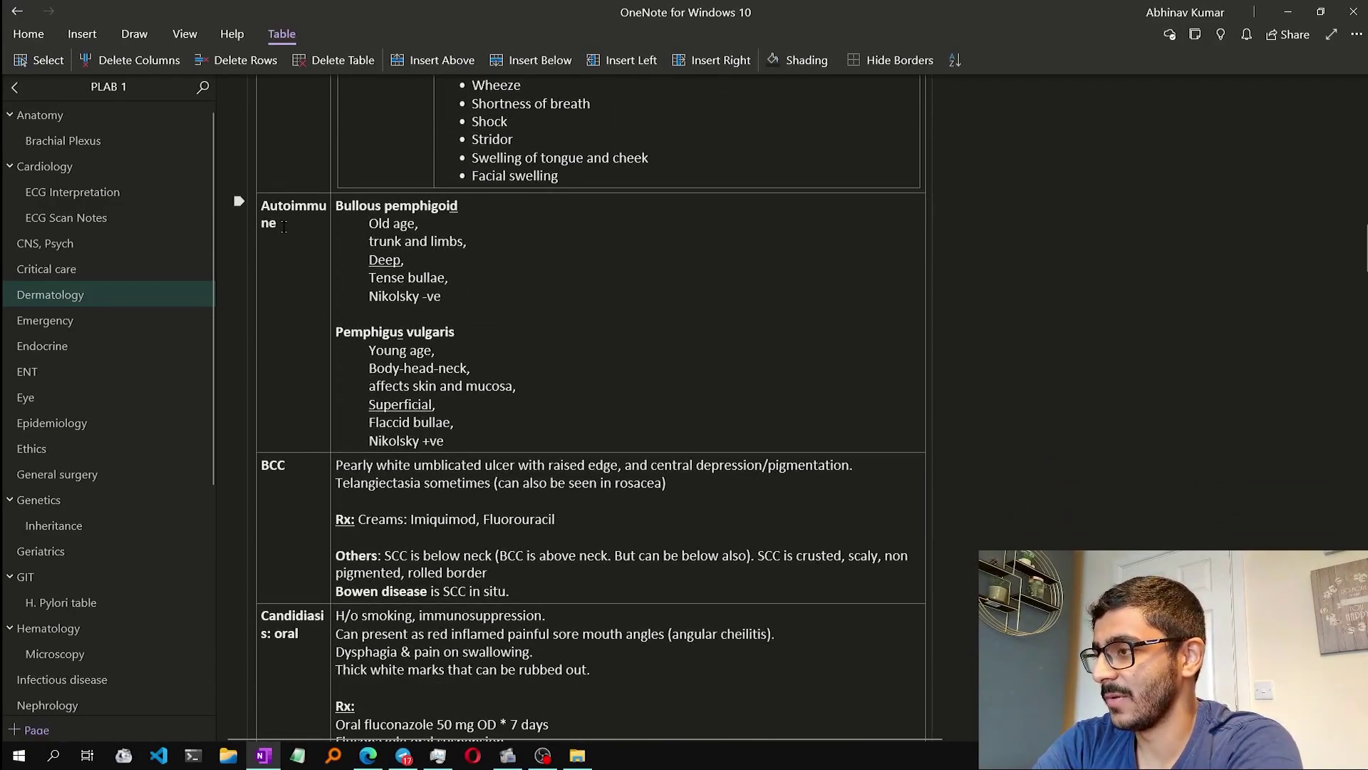
pyautogui.moveTo(284, 227); pyautogui.dragTo(413, 242)
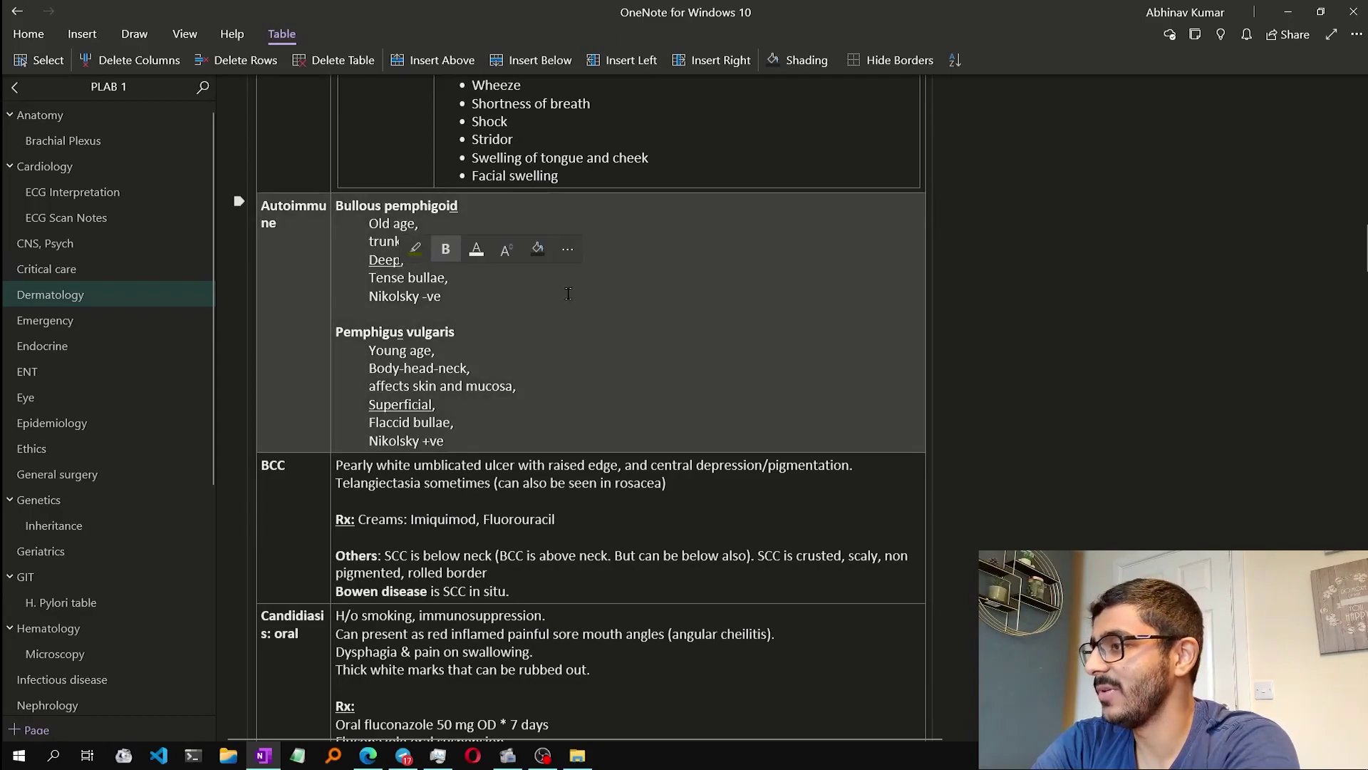
pyautogui.click(568, 293)
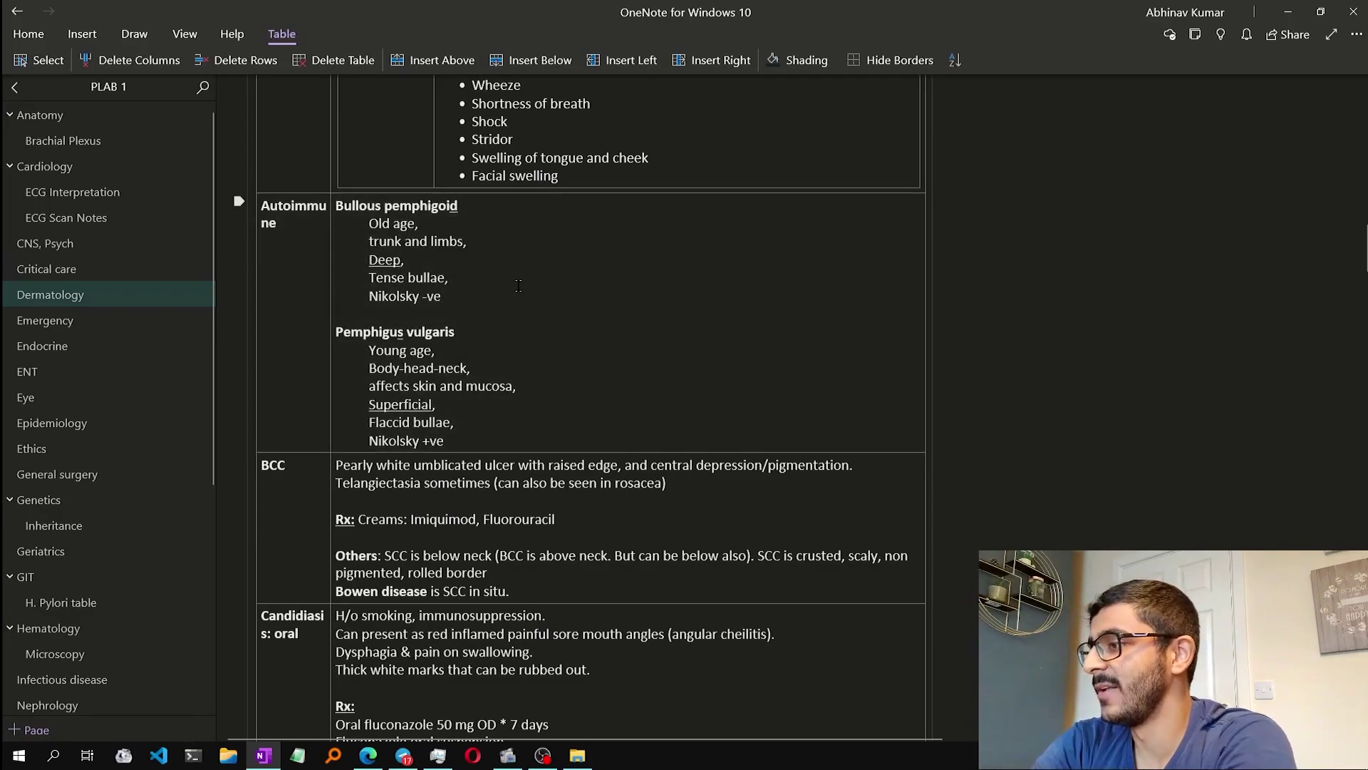
# - Examine the Erythema row on the Dermatology page, with its comparison picture and nested table of conditions and photos
pyautogui.scroll(-15, 497, 263)
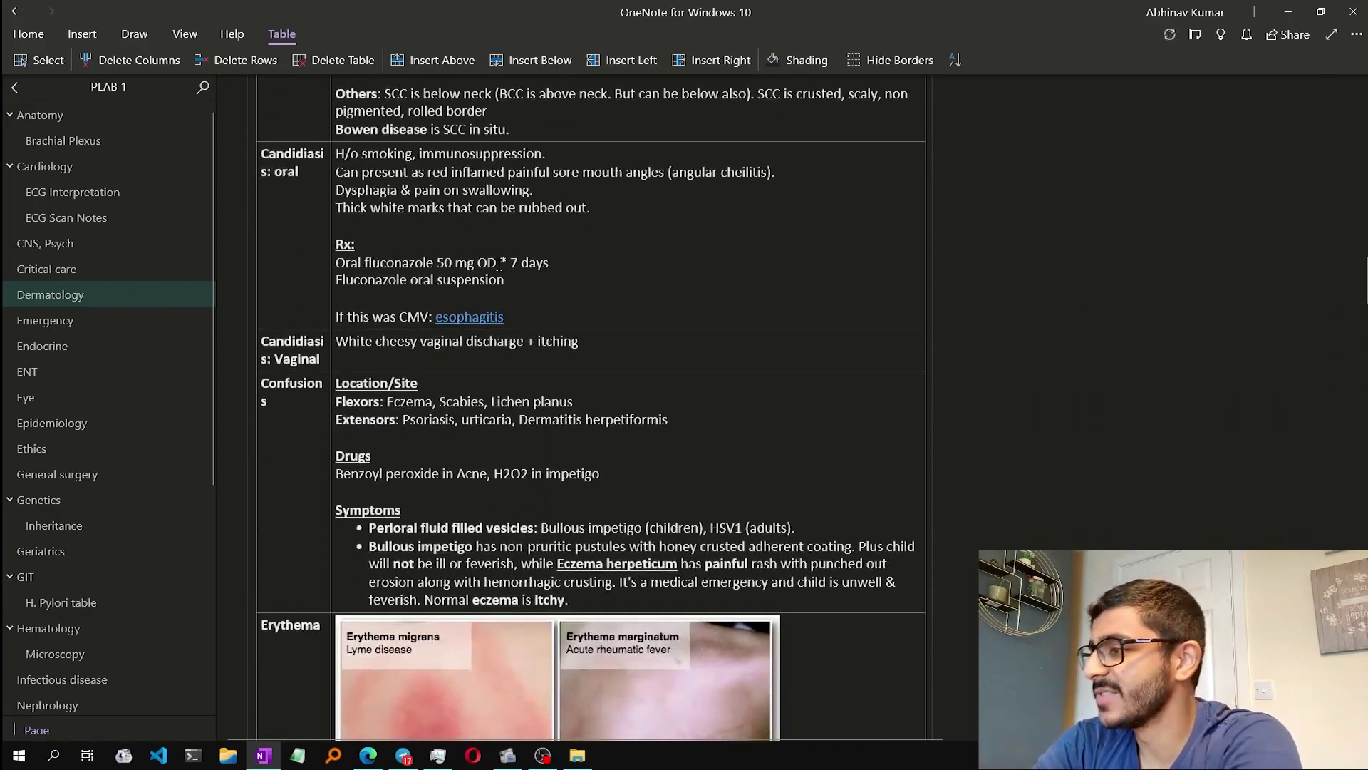
pyautogui.scroll(-6, 499, 265)
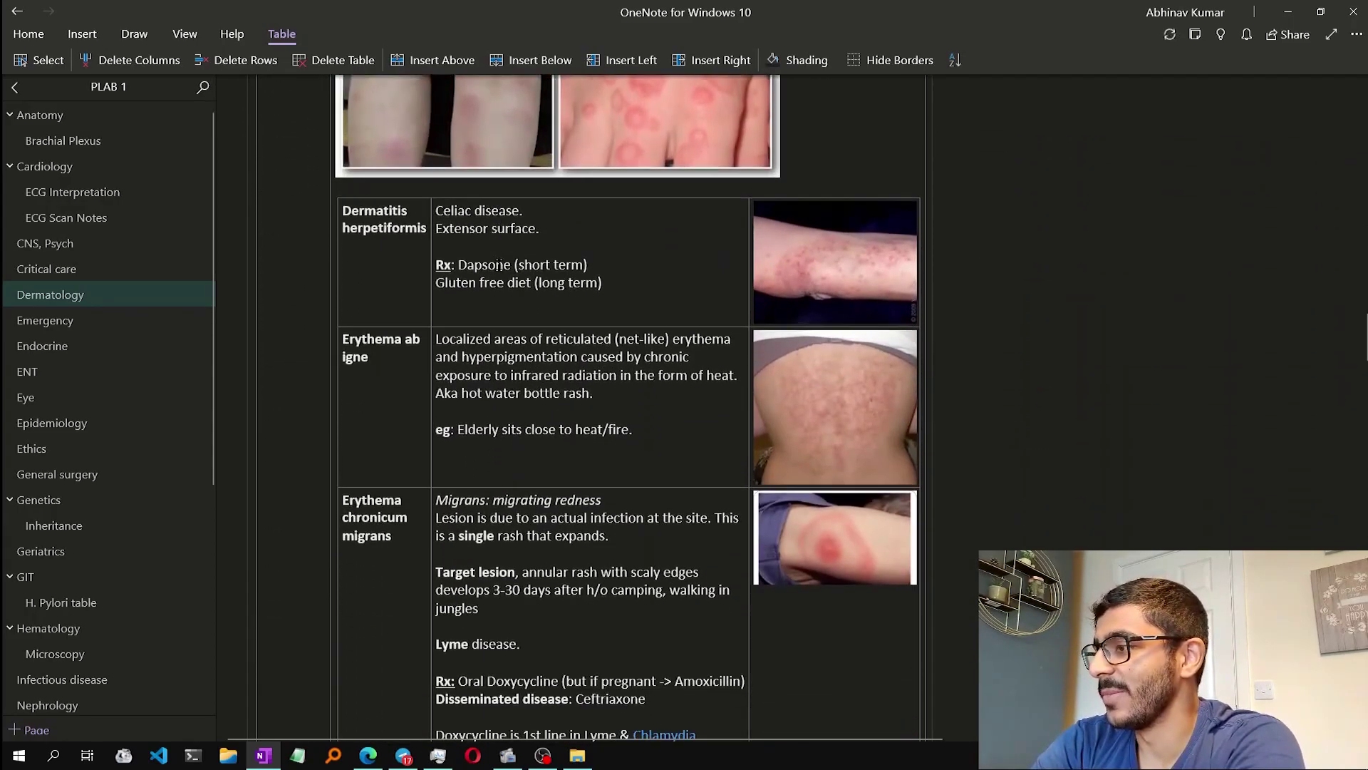
pyautogui.scroll(5, 301, 165)
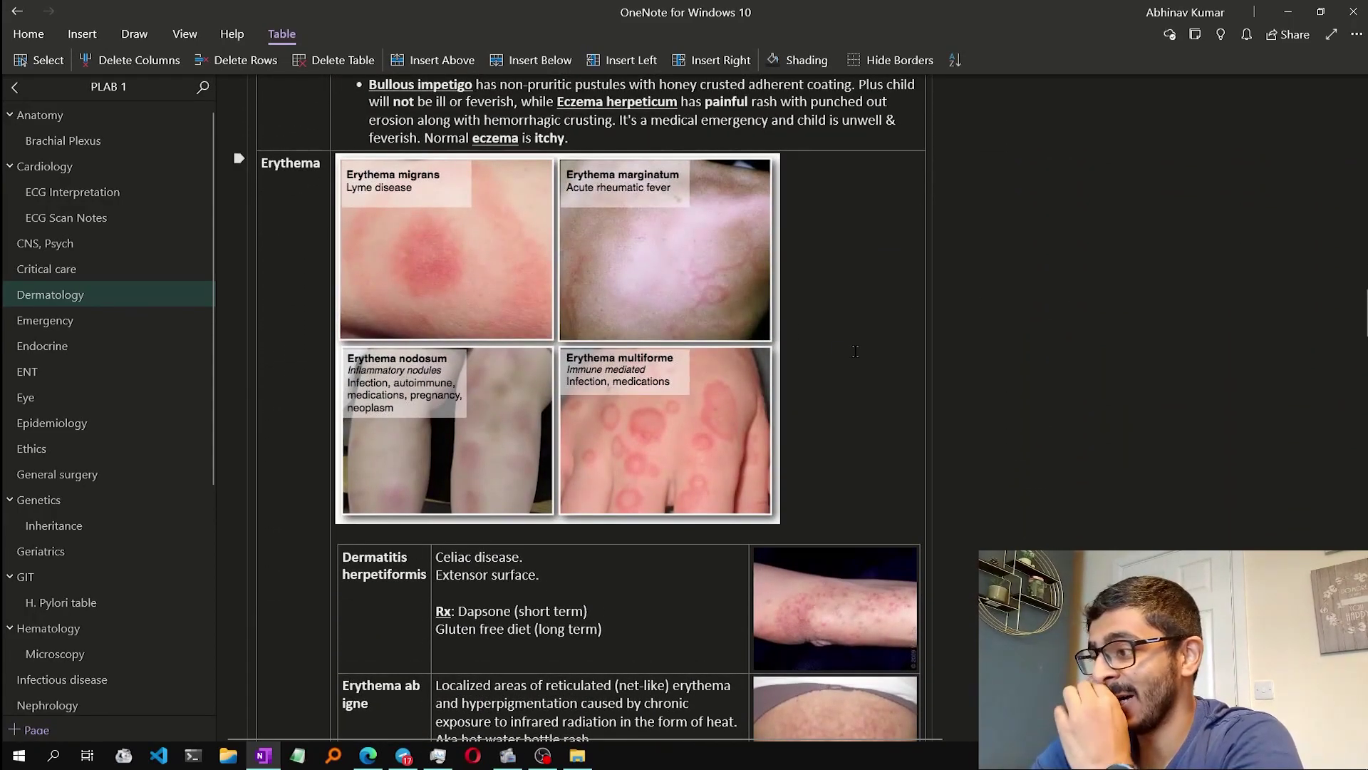
pyautogui.scroll(-5, 727, 341)
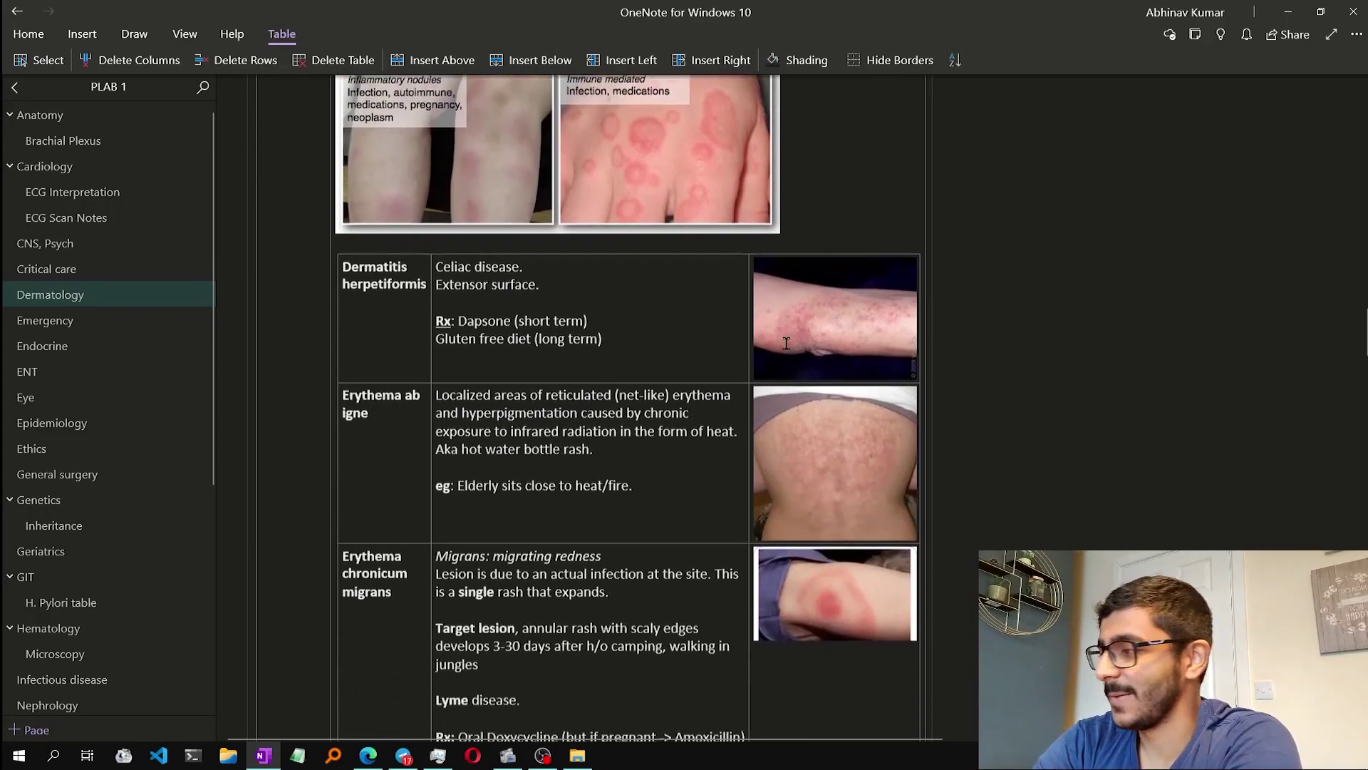
pyautogui.scroll(-2, 705, 335)
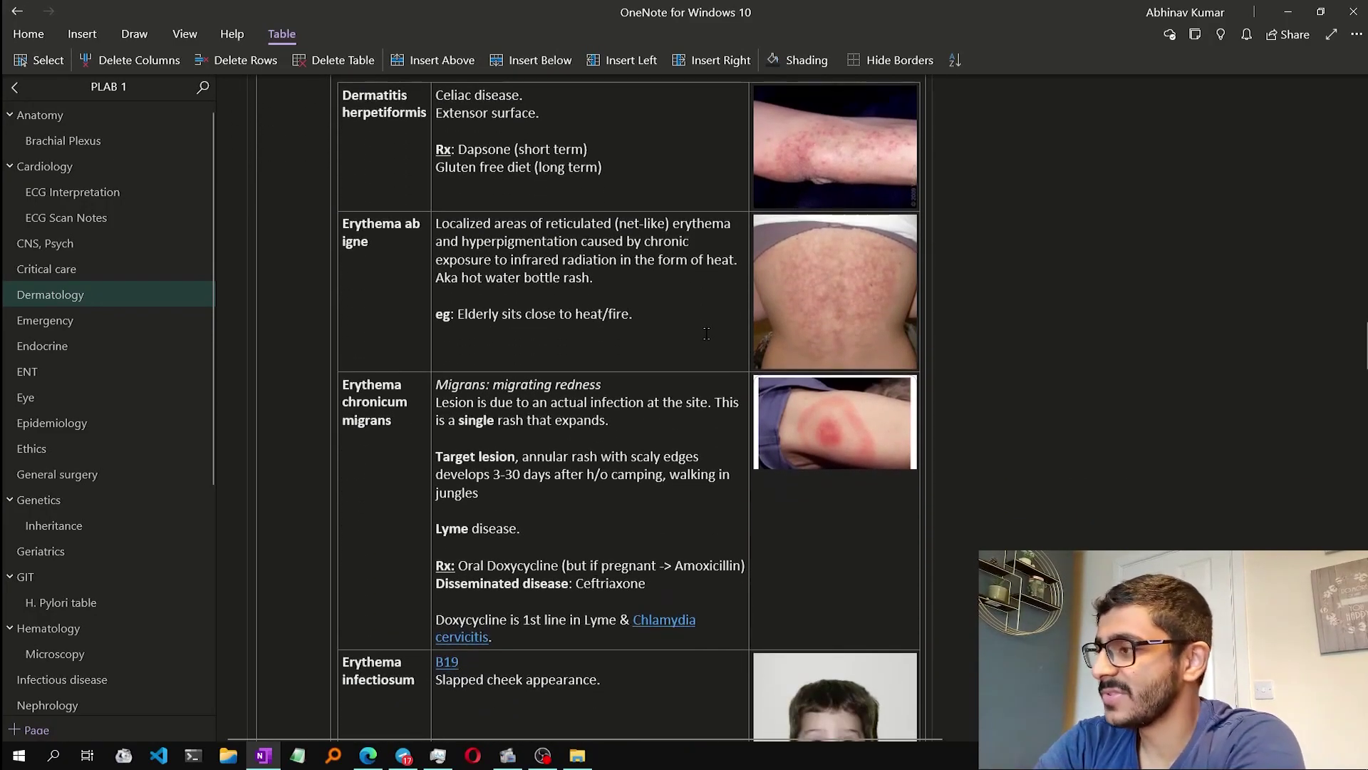
pyautogui.scroll(2, 610, 257)
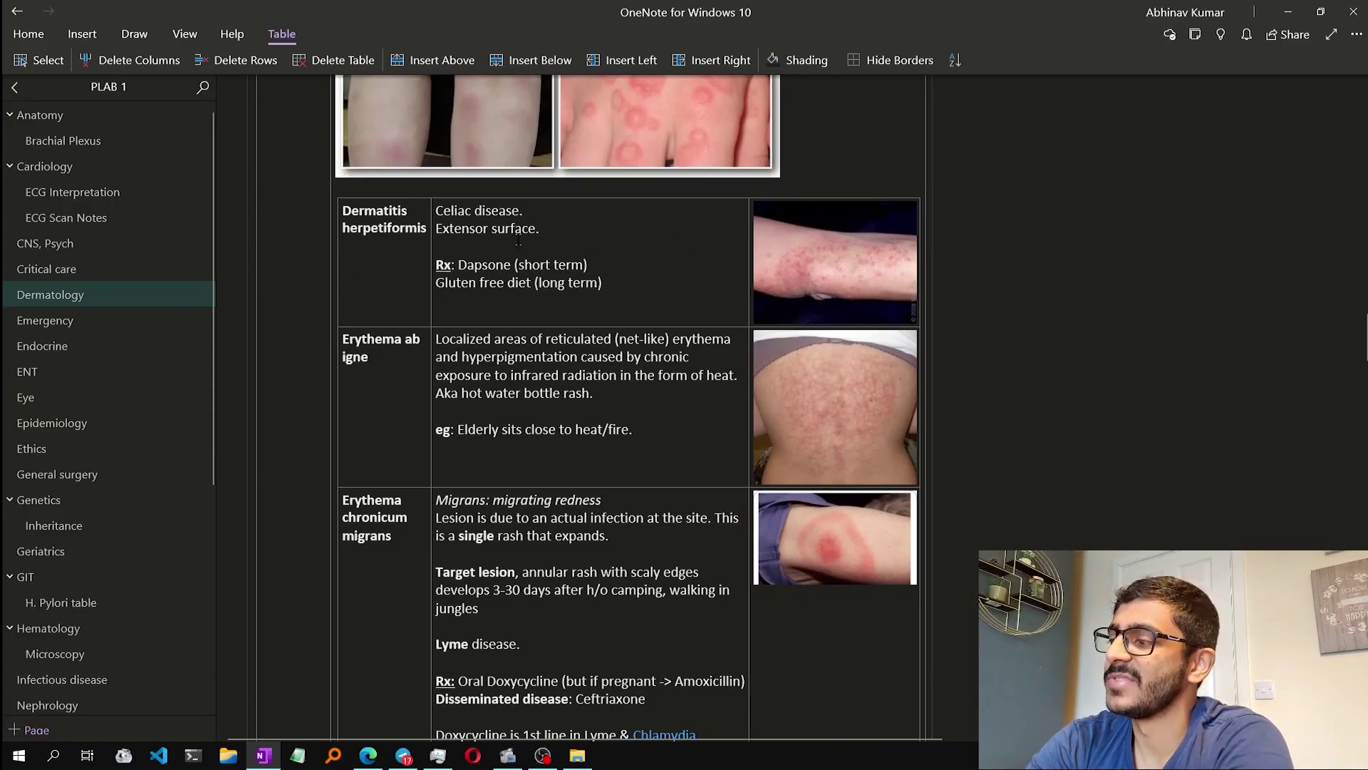
pyautogui.scroll(-2, 528, 243)
pyautogui.scroll(7, 311, 197)
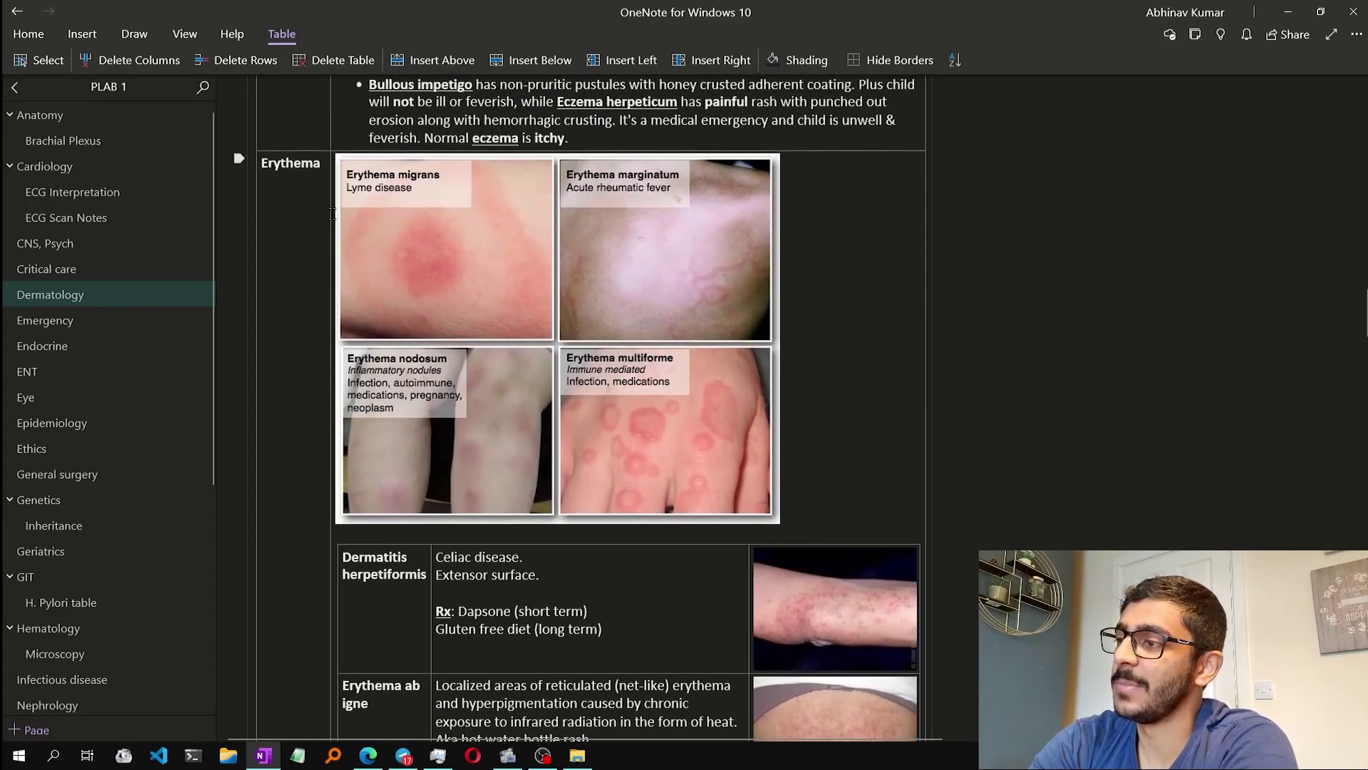
pyautogui.scroll(-2, 311, 197)
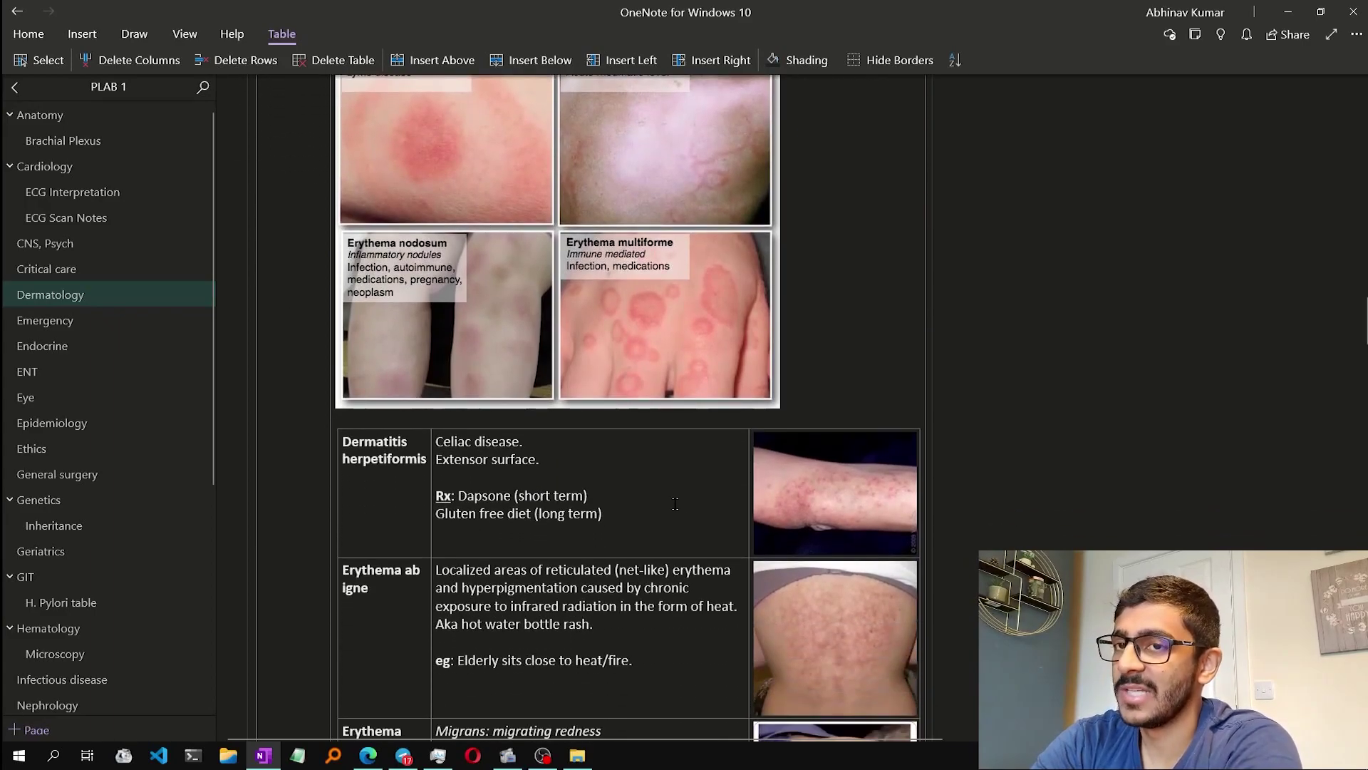
pyautogui.scroll(-6, 675, 504)
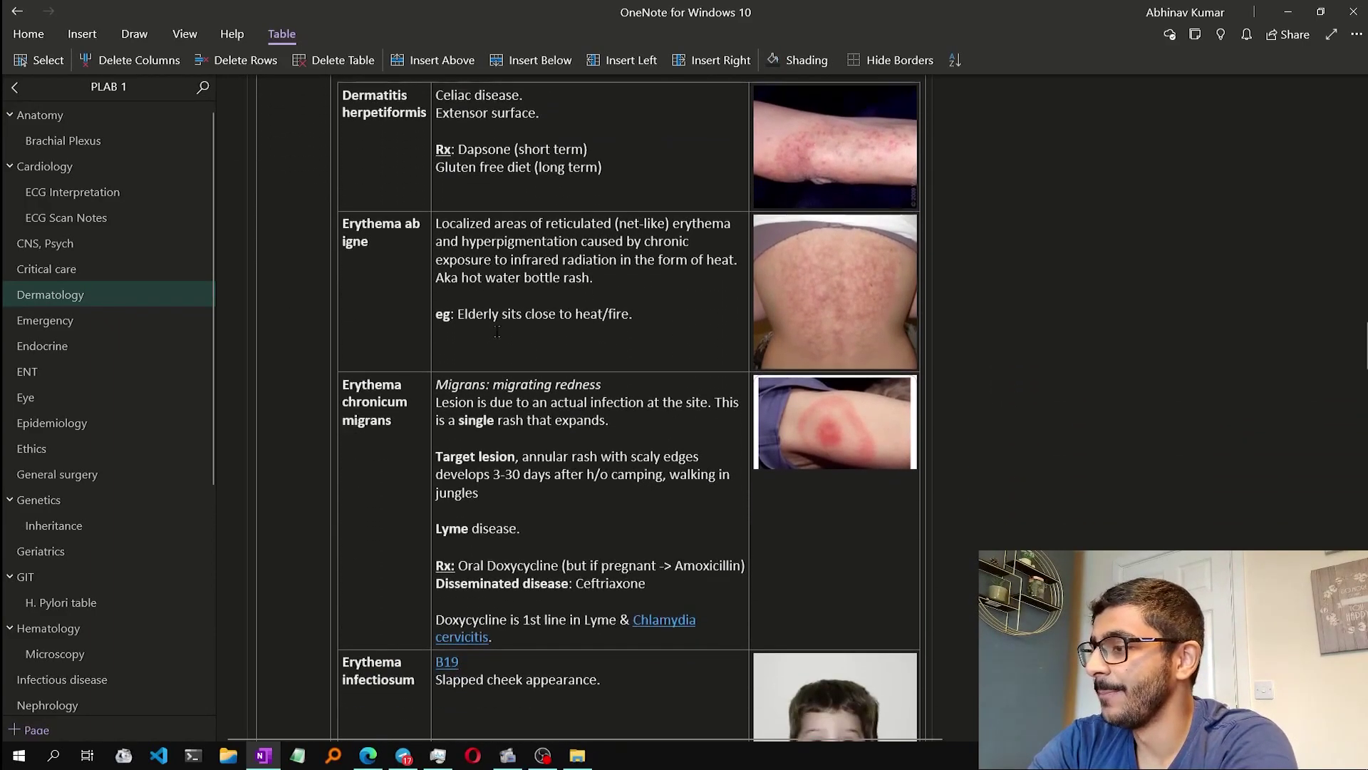
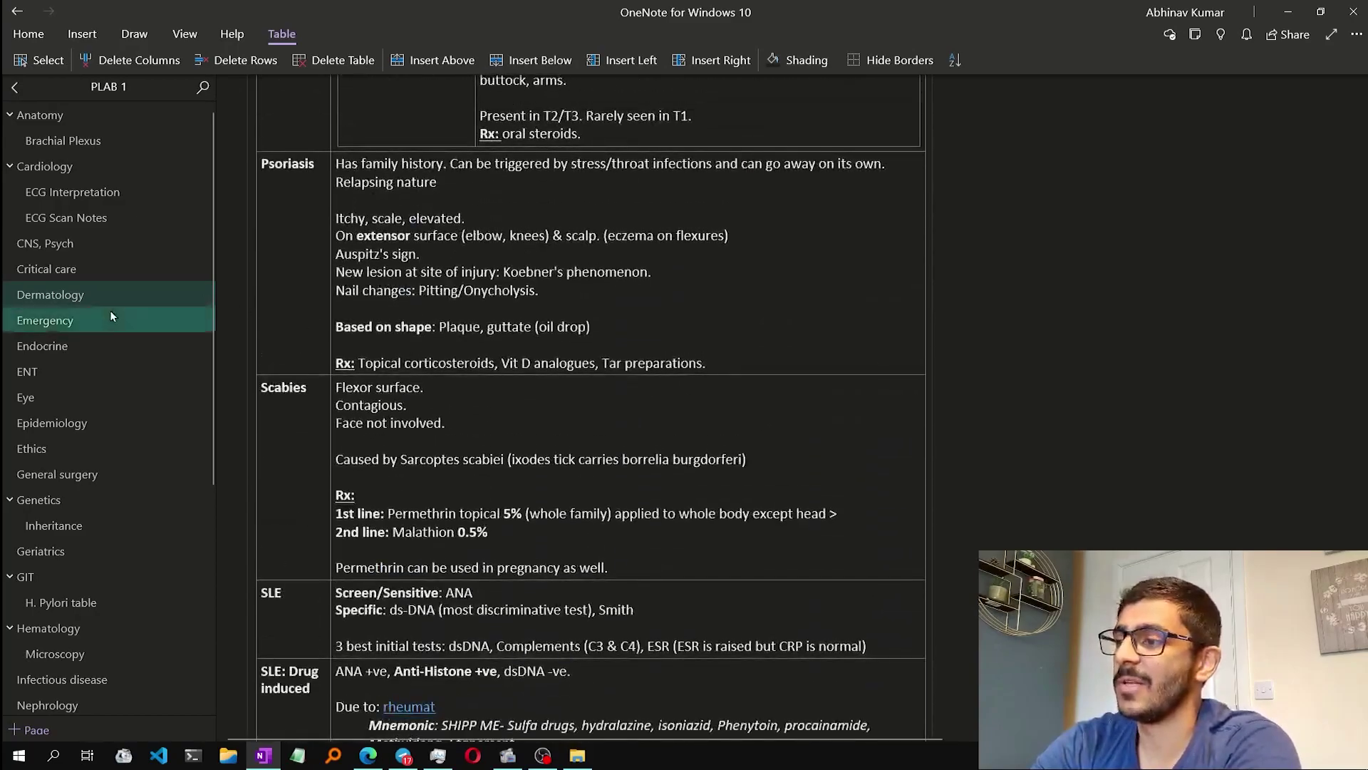
# - Go past the Emergency page and open the Endocrine notes page
pyautogui.click(110, 314)
pyautogui.click(108, 339)
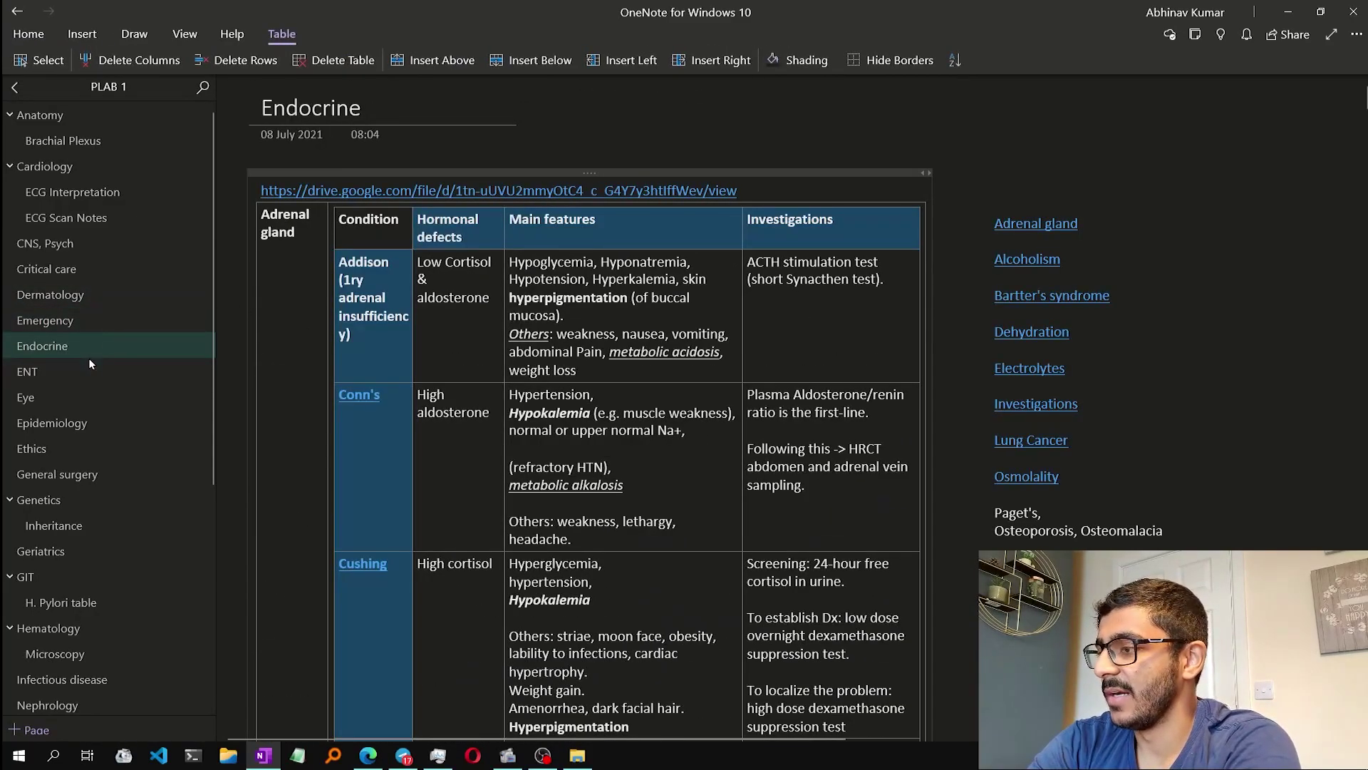
# - Look through the Endocrine page, from the adrenal gland tables down to the Bartter's syndrome notes and back
pyautogui.click(76, 366)
pyautogui.click(79, 352)
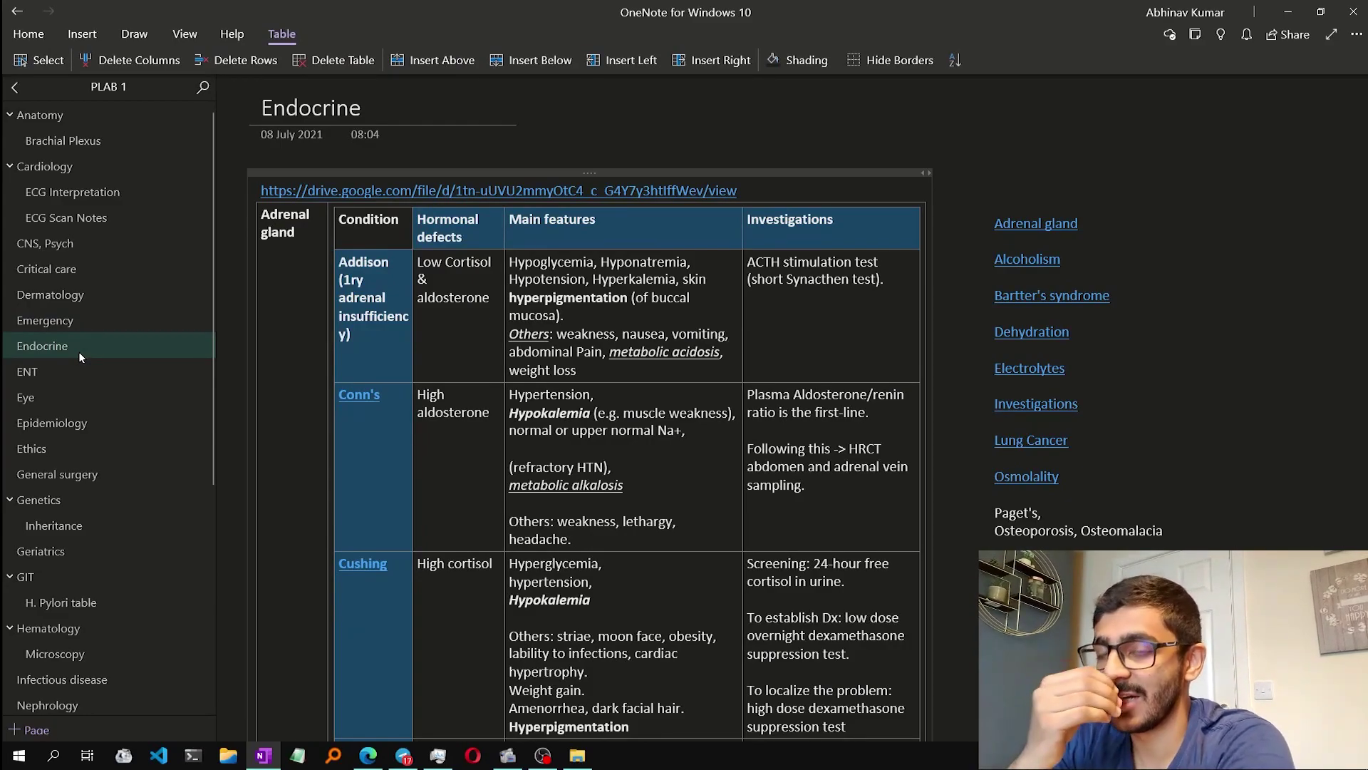
pyautogui.scroll(-3, 475, 408)
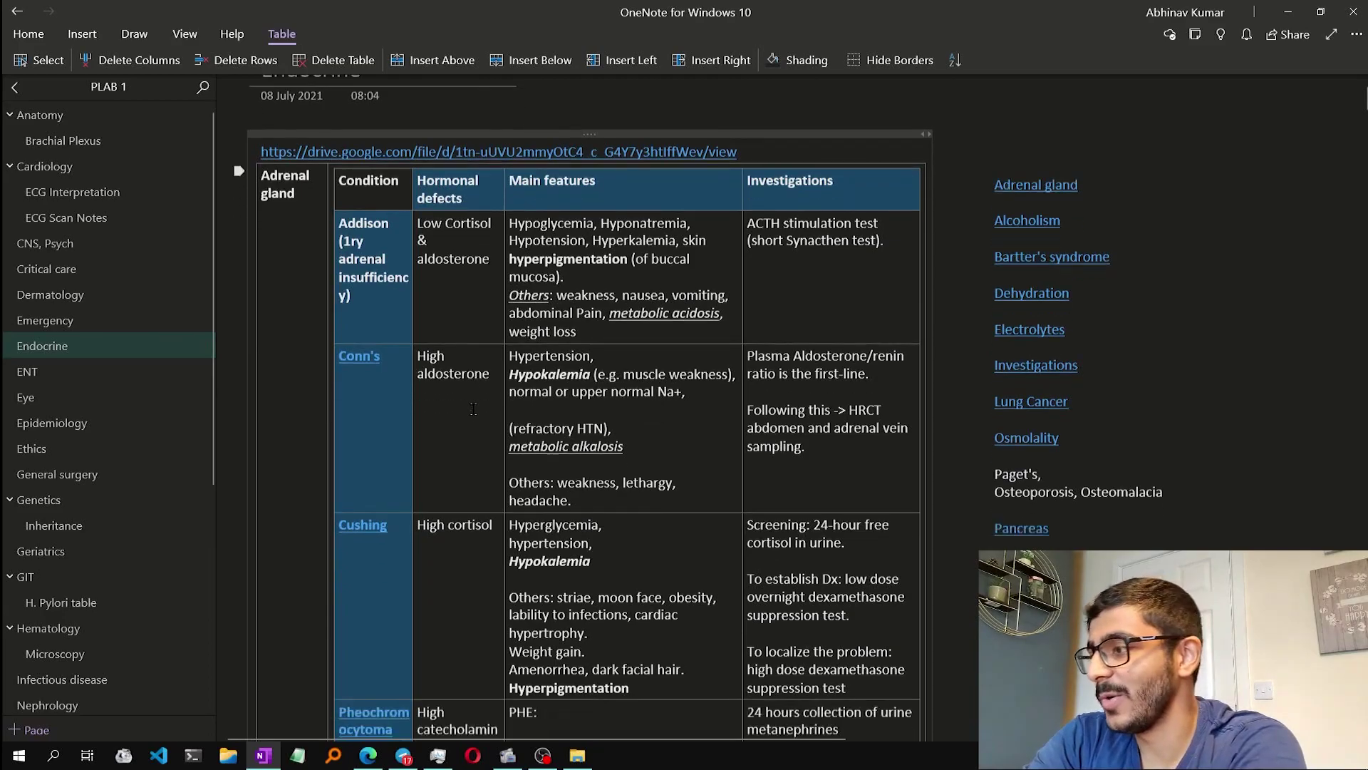
pyautogui.scroll(3, 454, 307)
pyautogui.scroll(-5, 499, 314)
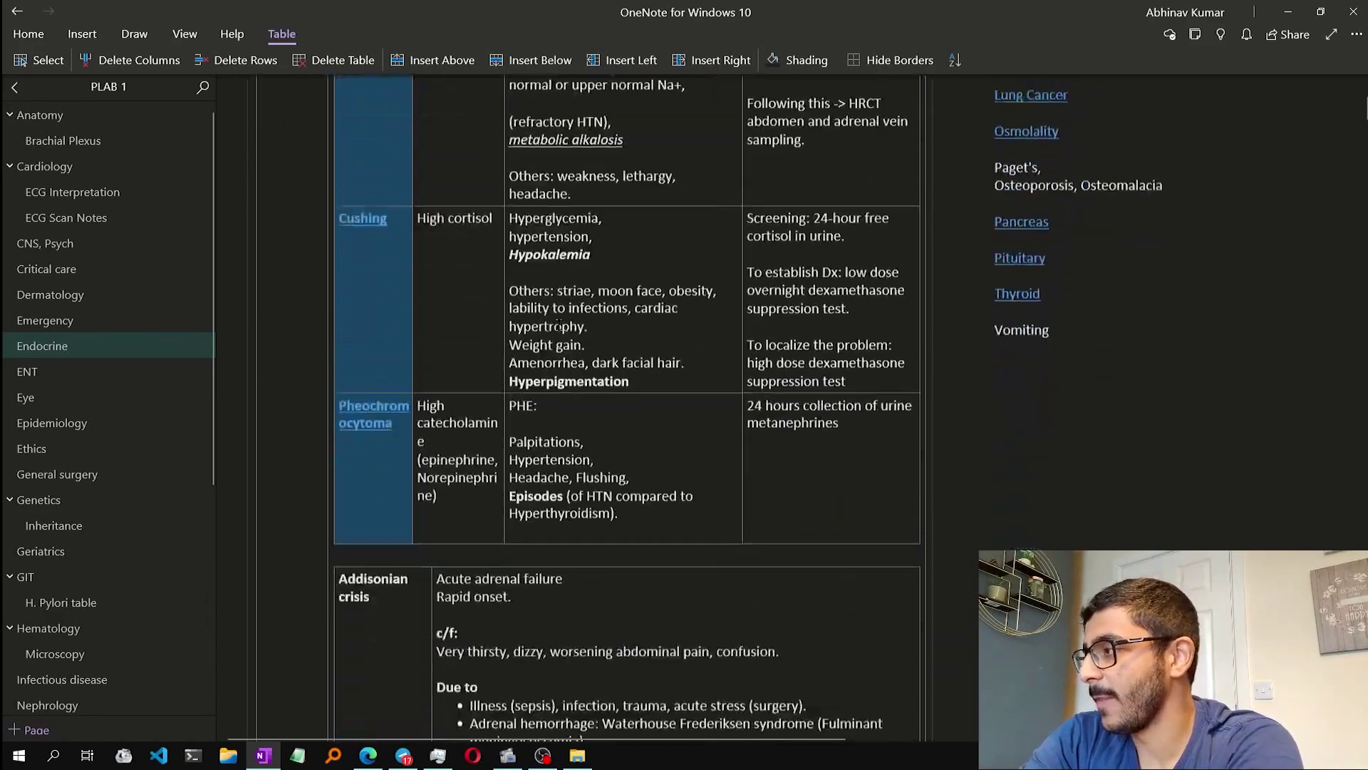
pyautogui.scroll(3, 559, 325)
pyautogui.scroll(-15, 559, 325)
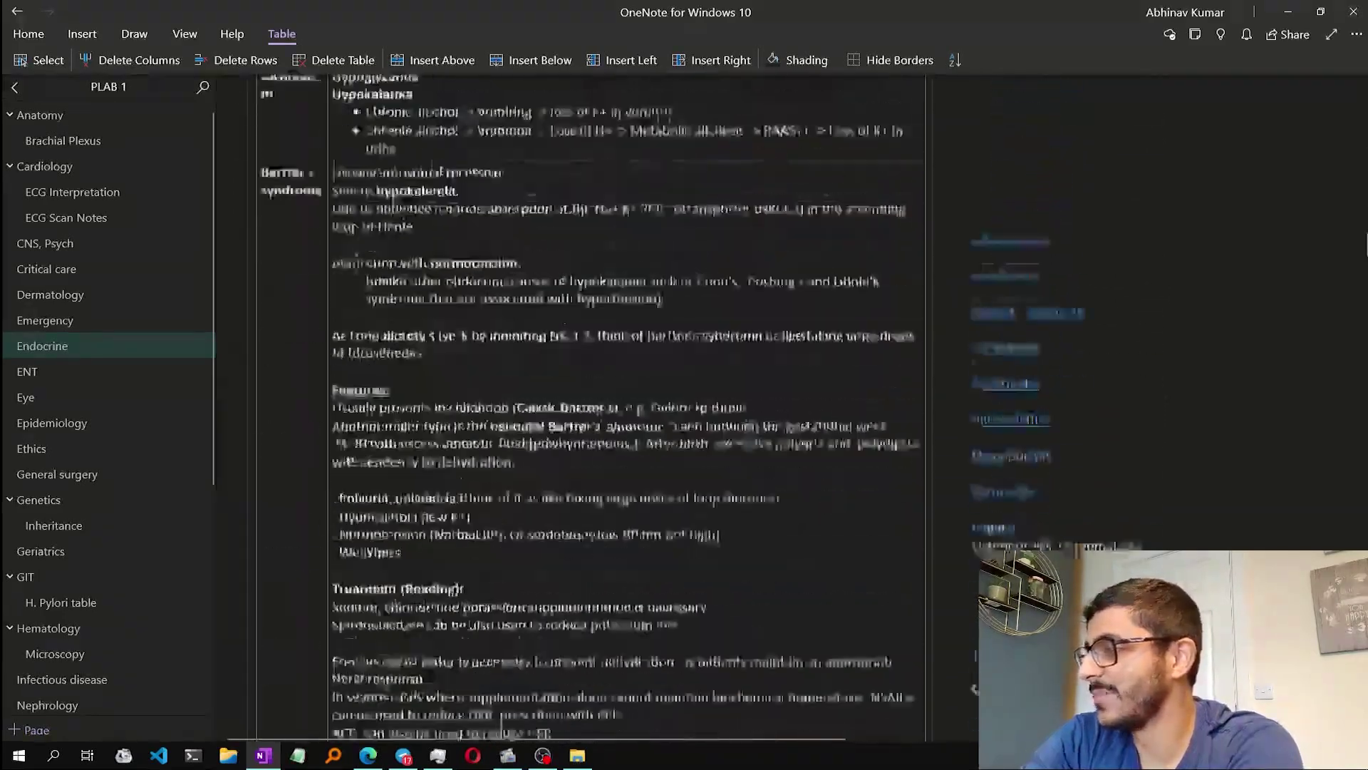
pyautogui.scroll(15, 566, 328)
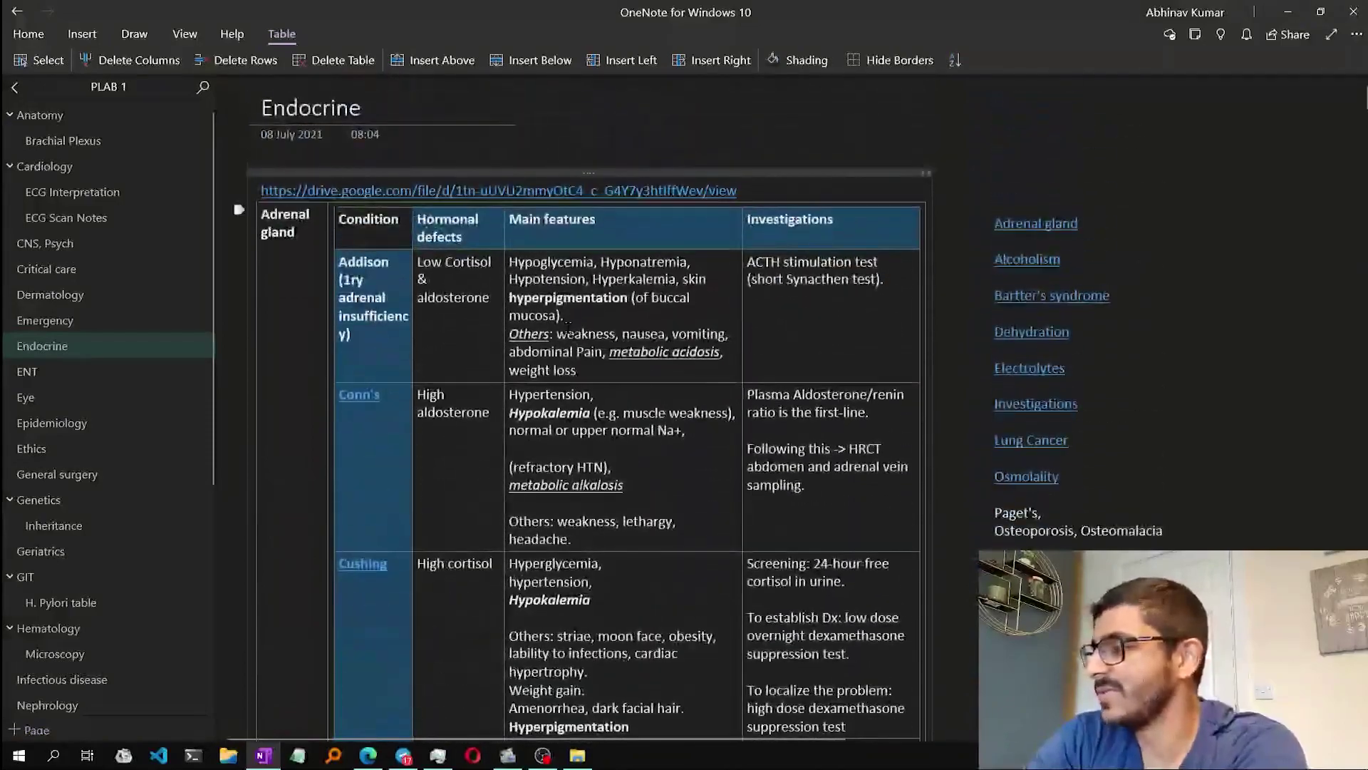
pyautogui.scroll(-2, 456, 331)
pyautogui.scroll(2, 382, 292)
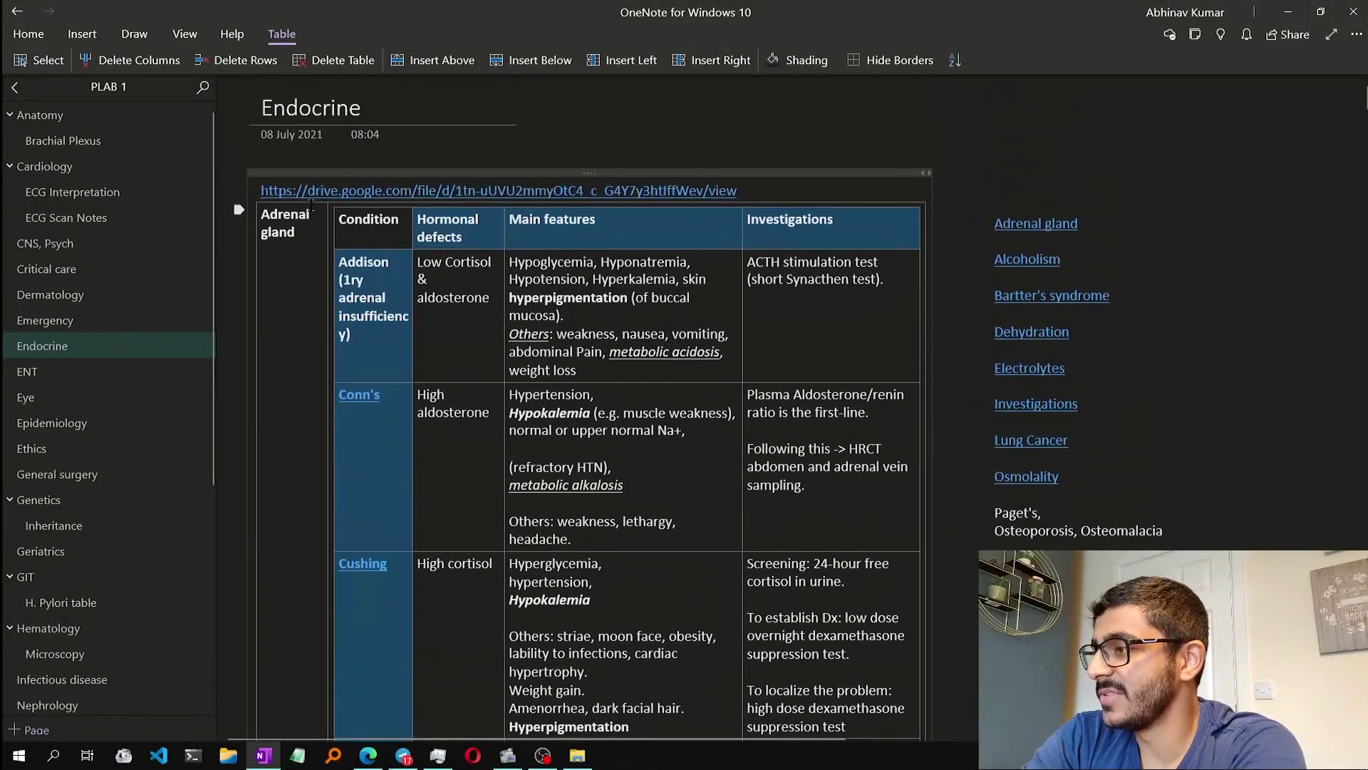
# - Examine the Adrenal gland summary table, highlighting the Conn's entry and its hormonal defects, main features and investigations
pyautogui.tripleClick(304, 237)
pyautogui.click(546, 335)
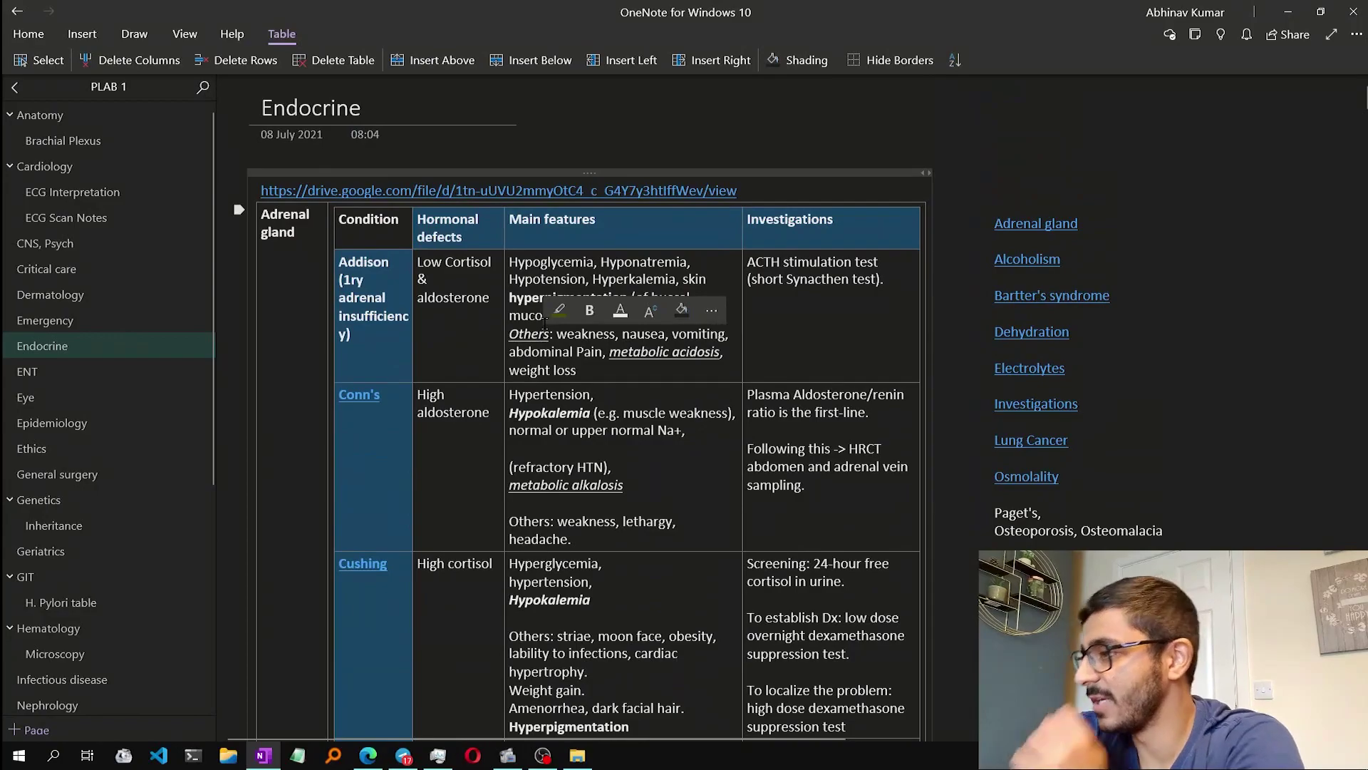
pyautogui.scroll(-2, 568, 367)
pyautogui.scroll(2, 456, 320)
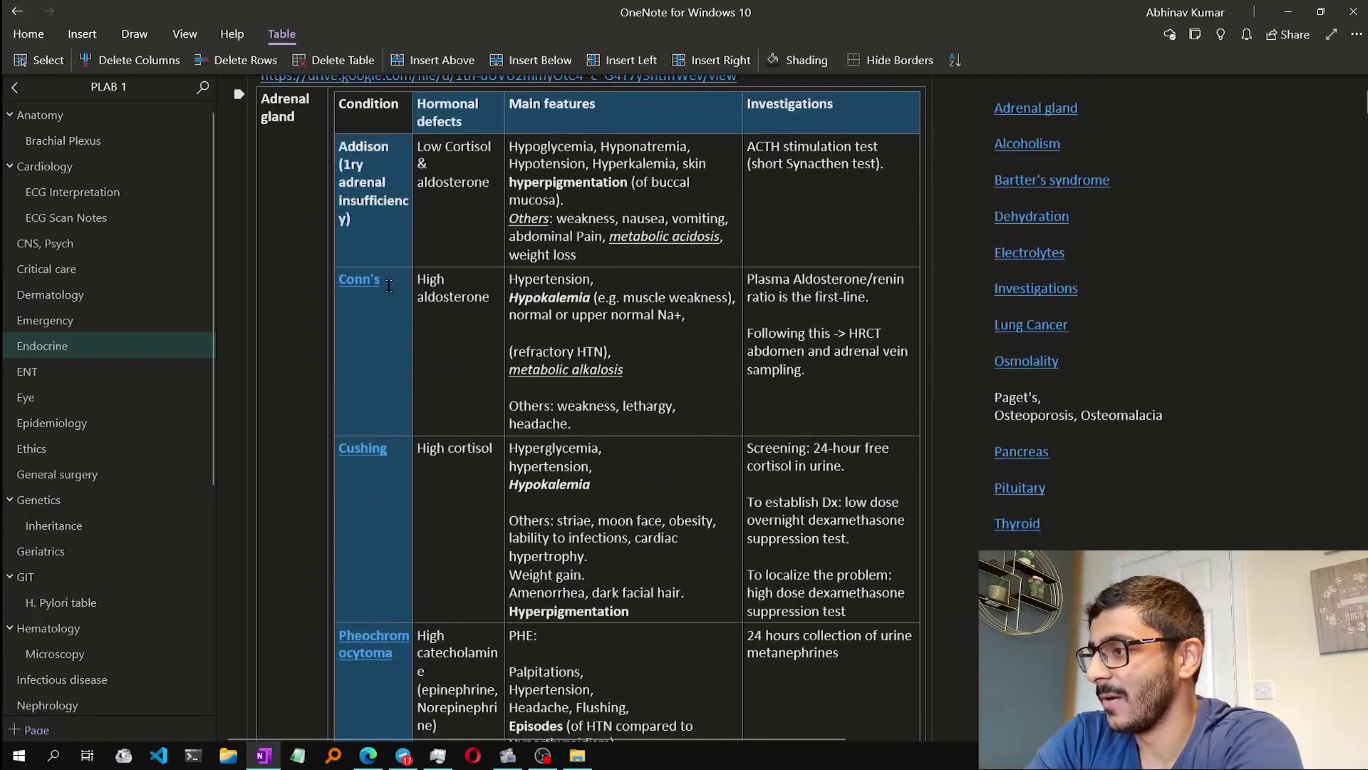
pyautogui.moveTo(390, 280); pyautogui.dragTo(340, 276)
pyautogui.click(410, 306)
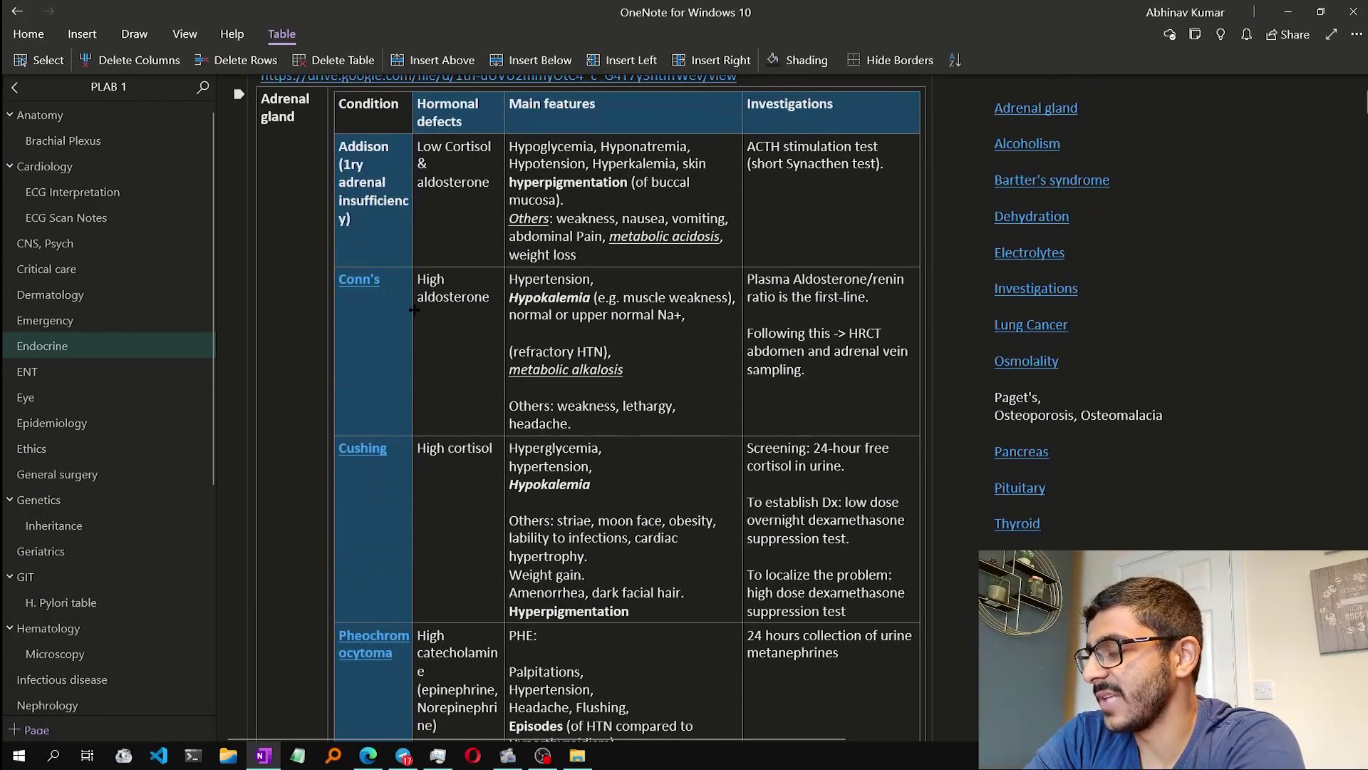
pyautogui.moveTo(420, 300); pyautogui.dragTo(774, 403)
pyautogui.click(446, 340)
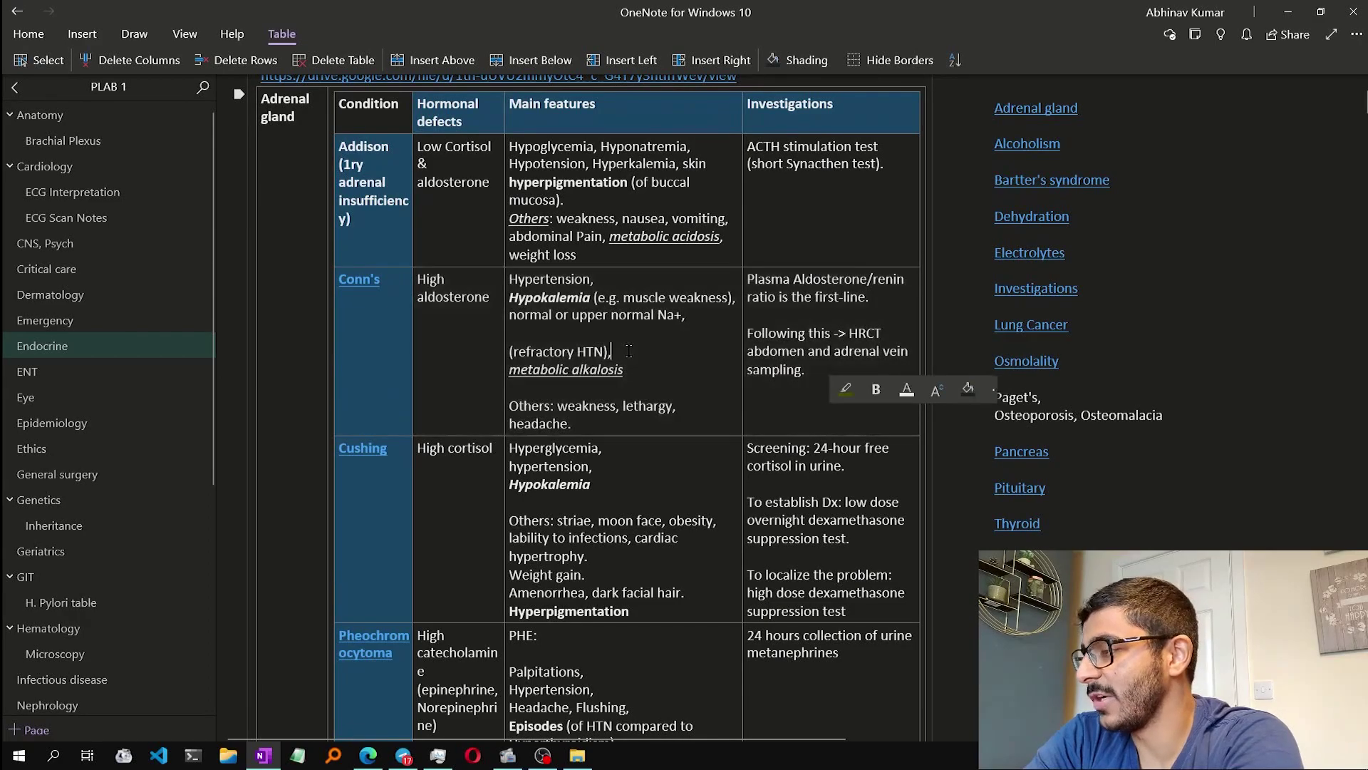
pyautogui.scroll(-5, 397, 291)
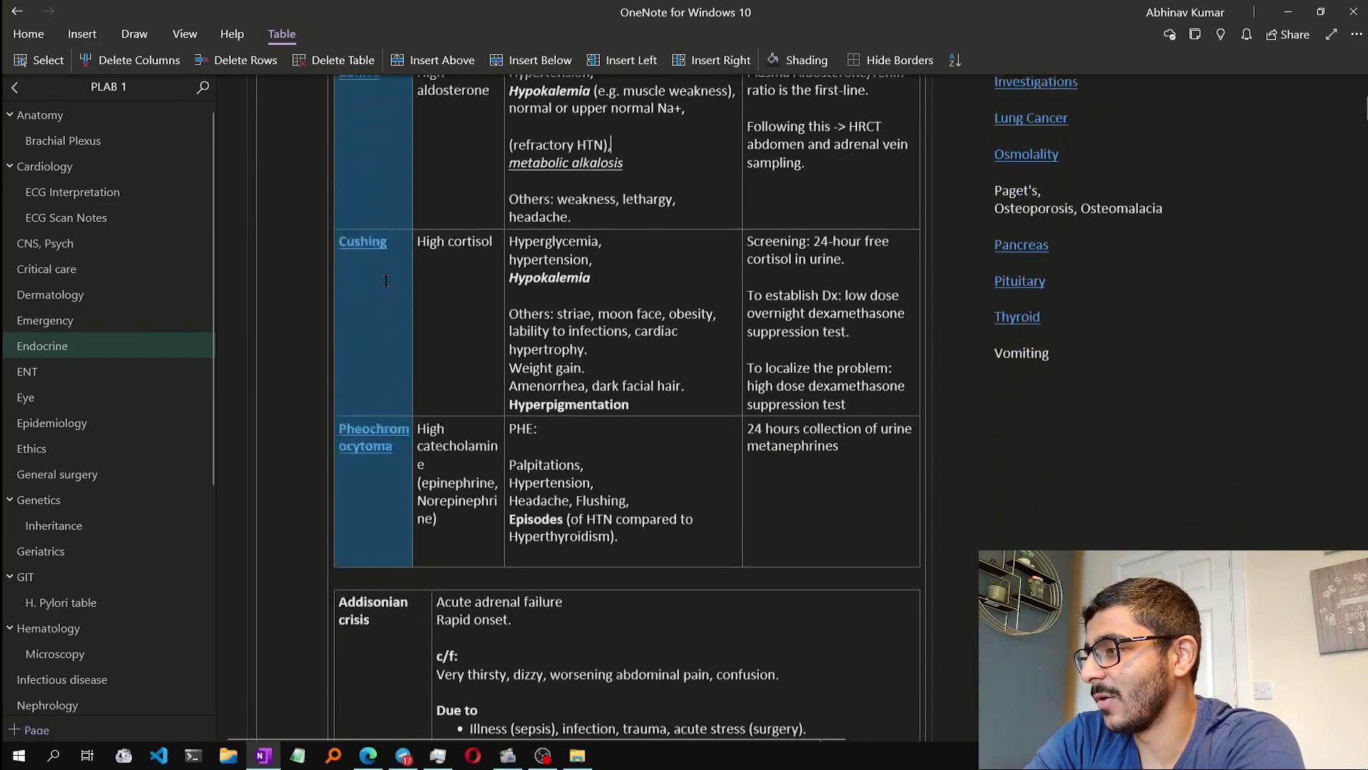
pyautogui.scroll(5, 384, 285)
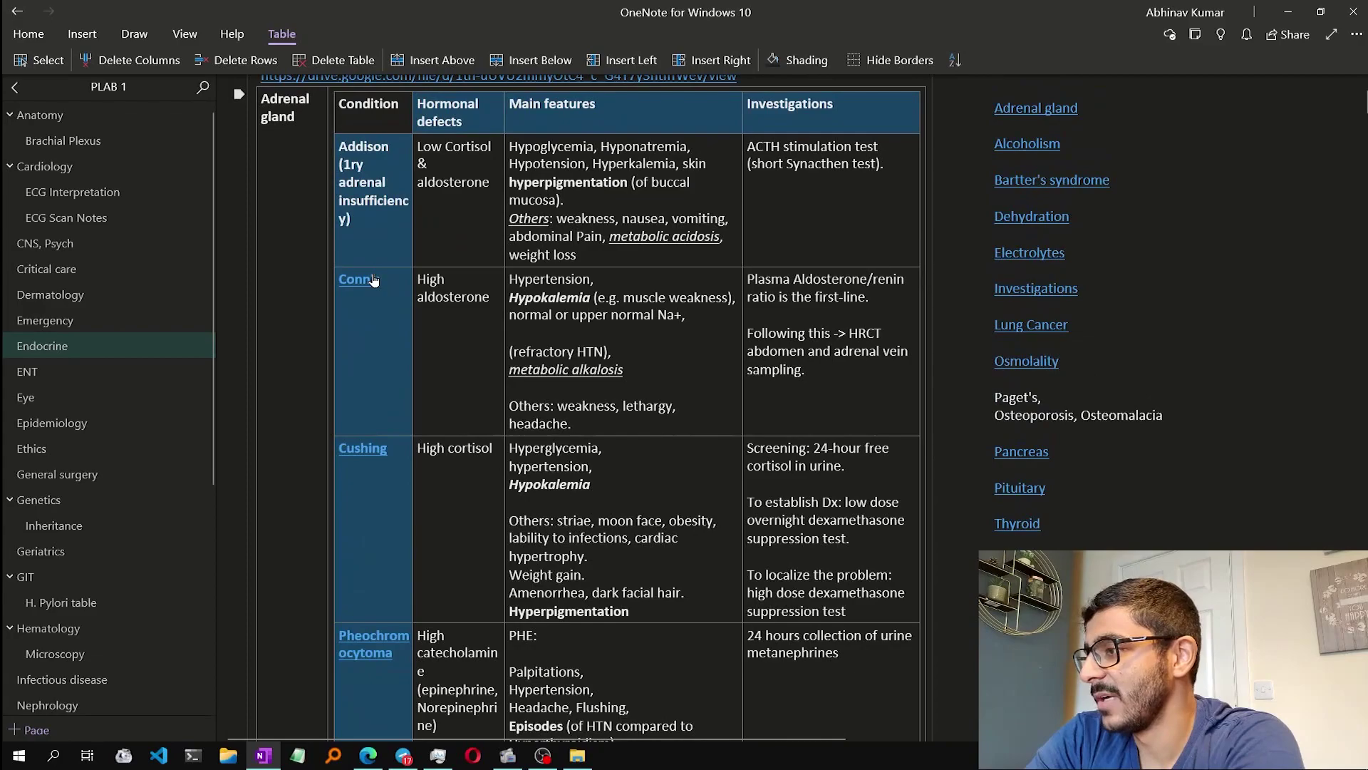
# - Follow the Conn's link to the detailed Conn's syndrome row and look through its notes
pyautogui.click(373, 280)
pyautogui.scroll(-7, 611, 388)
pyautogui.scroll(2, 610, 389)
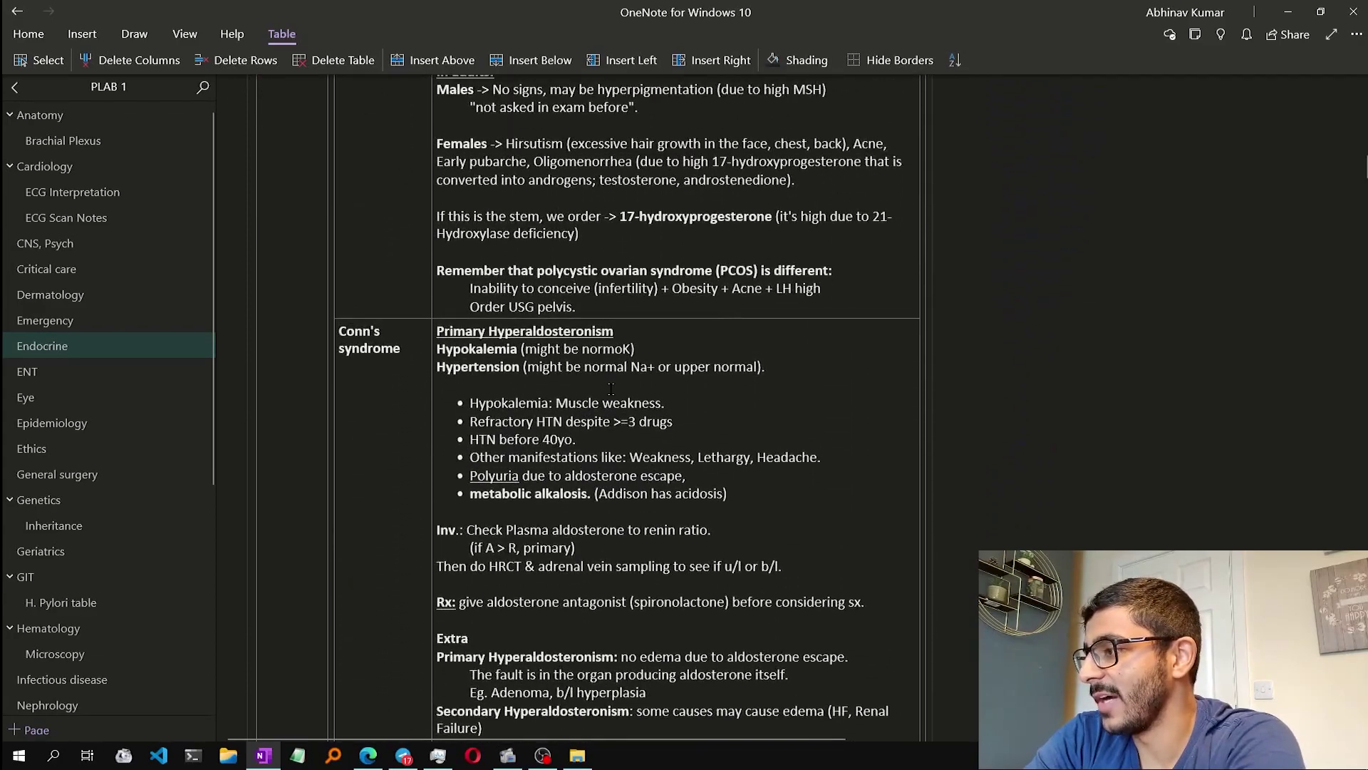
pyautogui.scroll(-3, 611, 388)
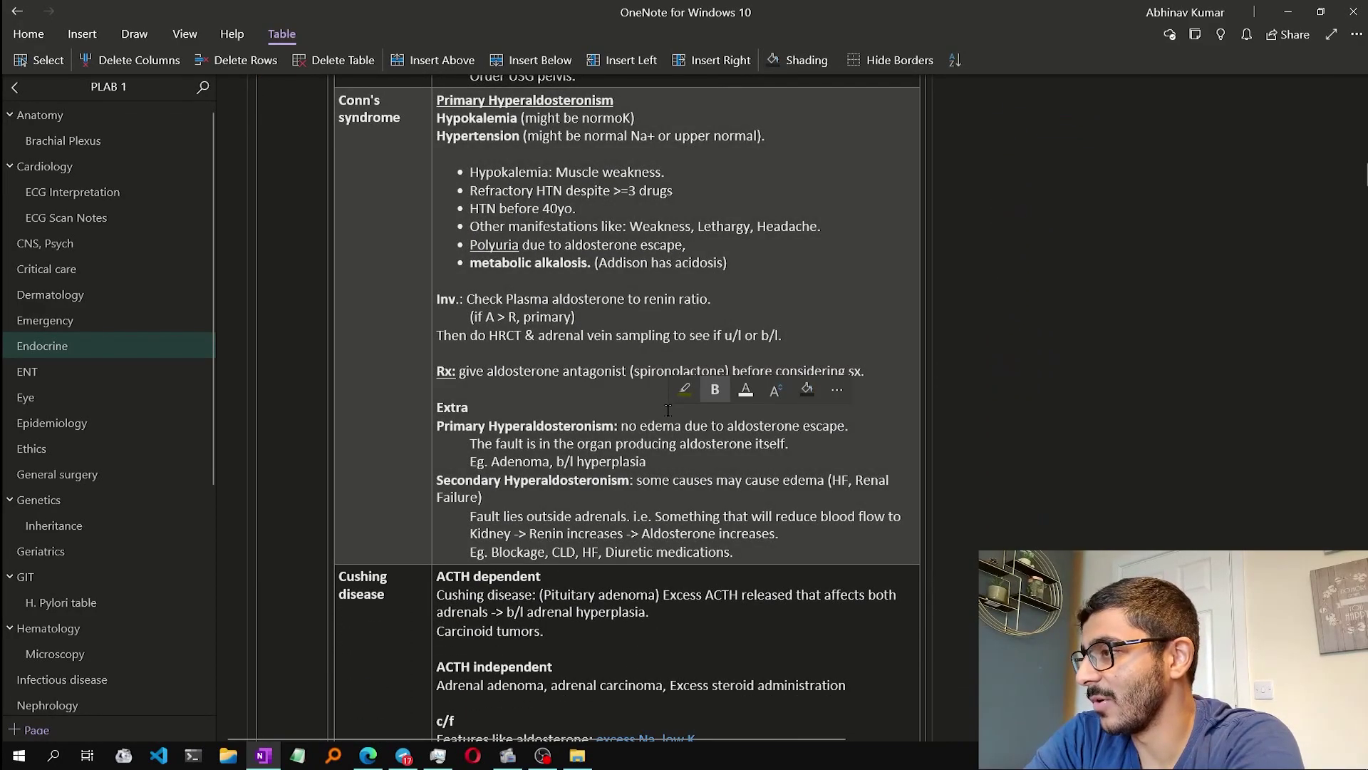
pyautogui.scroll(3, 589, 376)
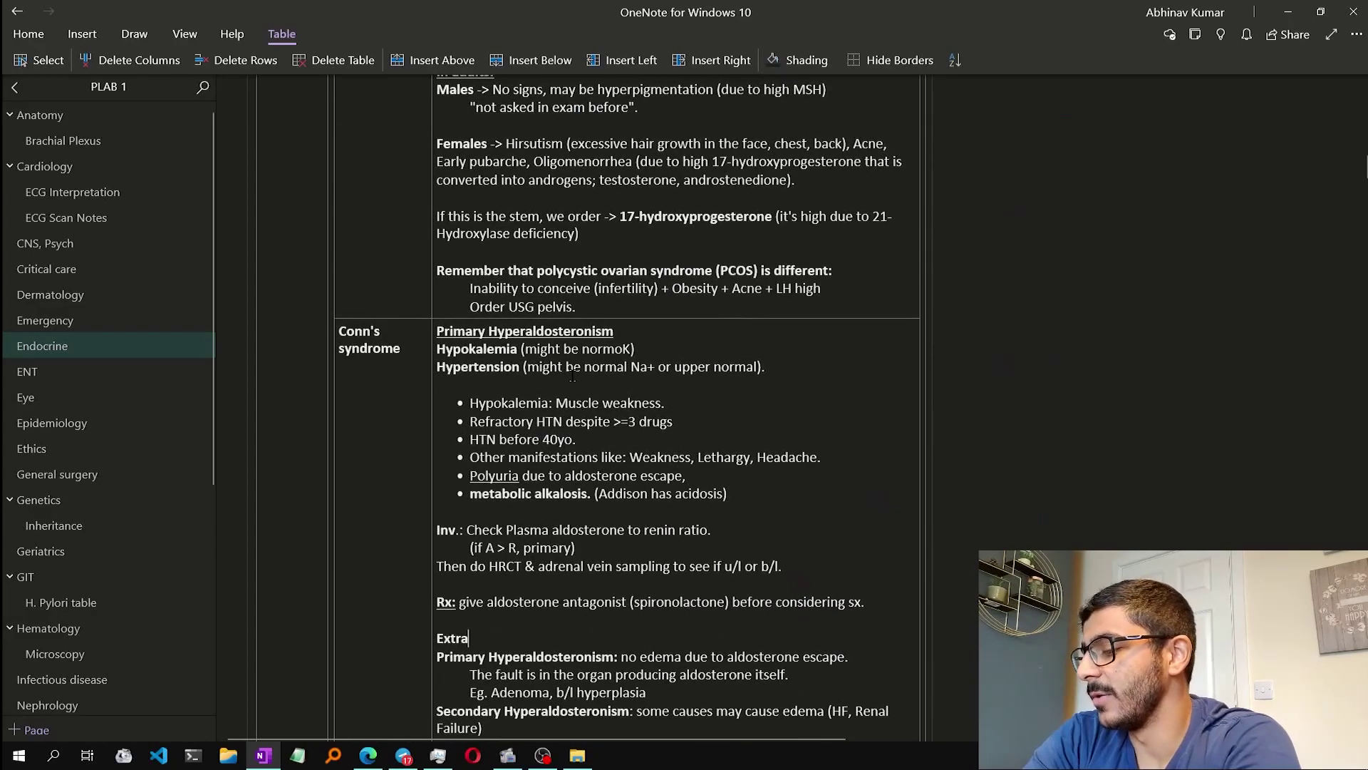
# - Copy the link to the Conn's syndrome paragraph and return to the Adrenal gland summary table
pyautogui.rightClick(368, 348)
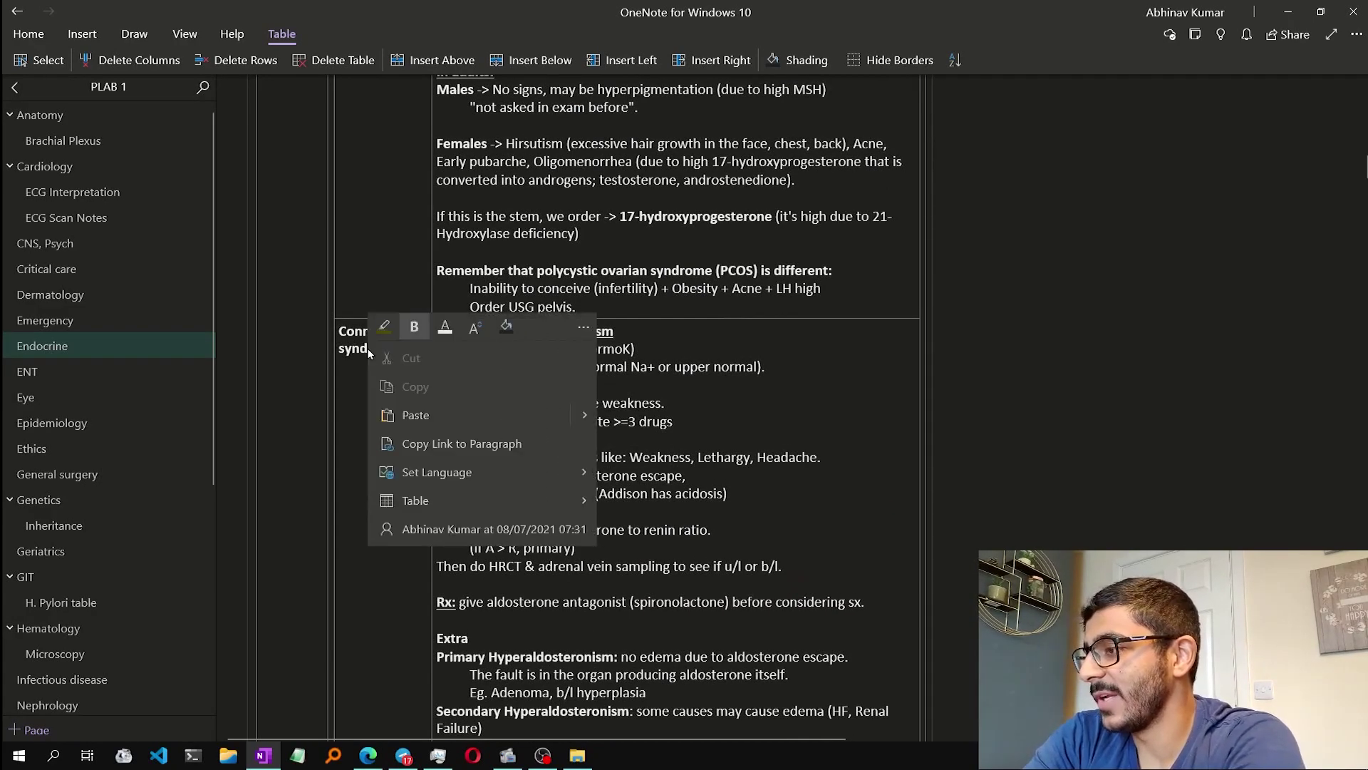
pyautogui.click(460, 444)
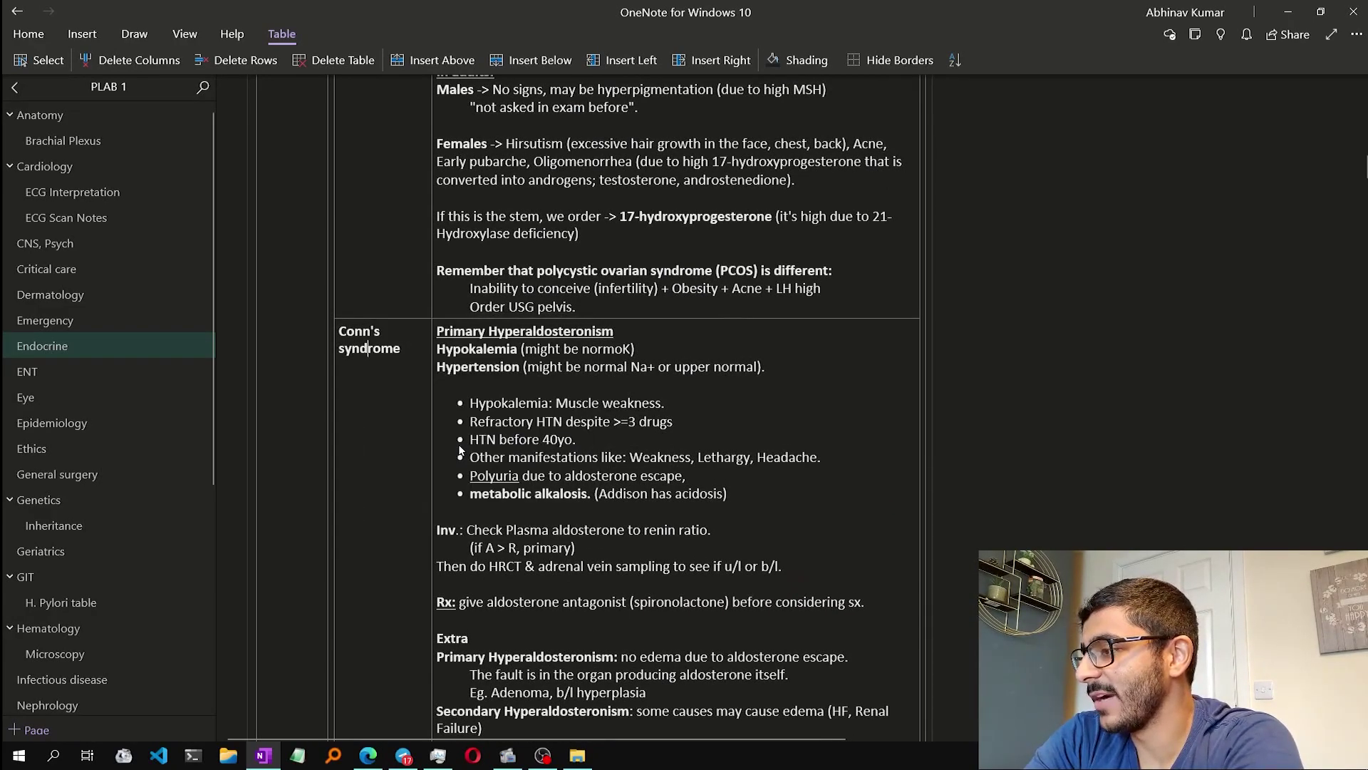
pyautogui.scroll(10, 460, 446)
pyautogui.scroll(-1, 459, 449)
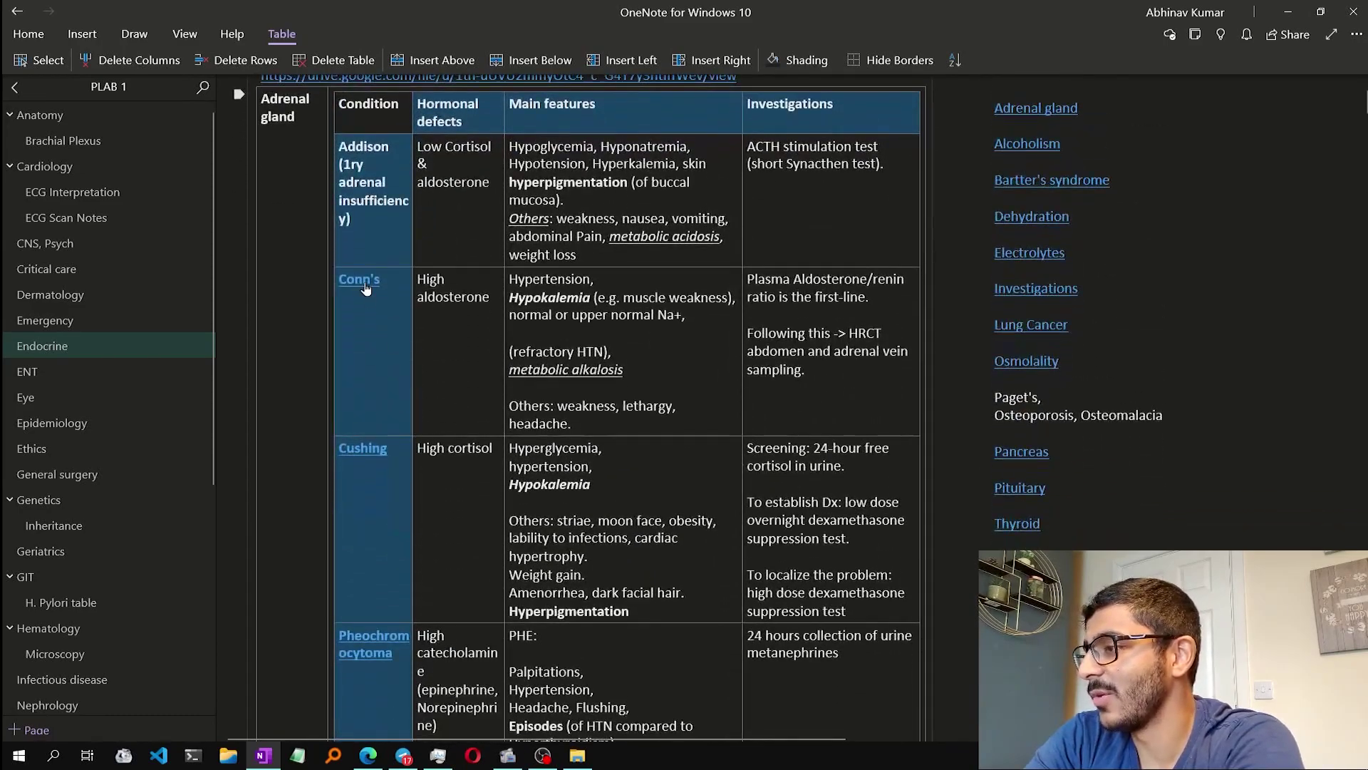
pyautogui.doubleClick(431, 279)
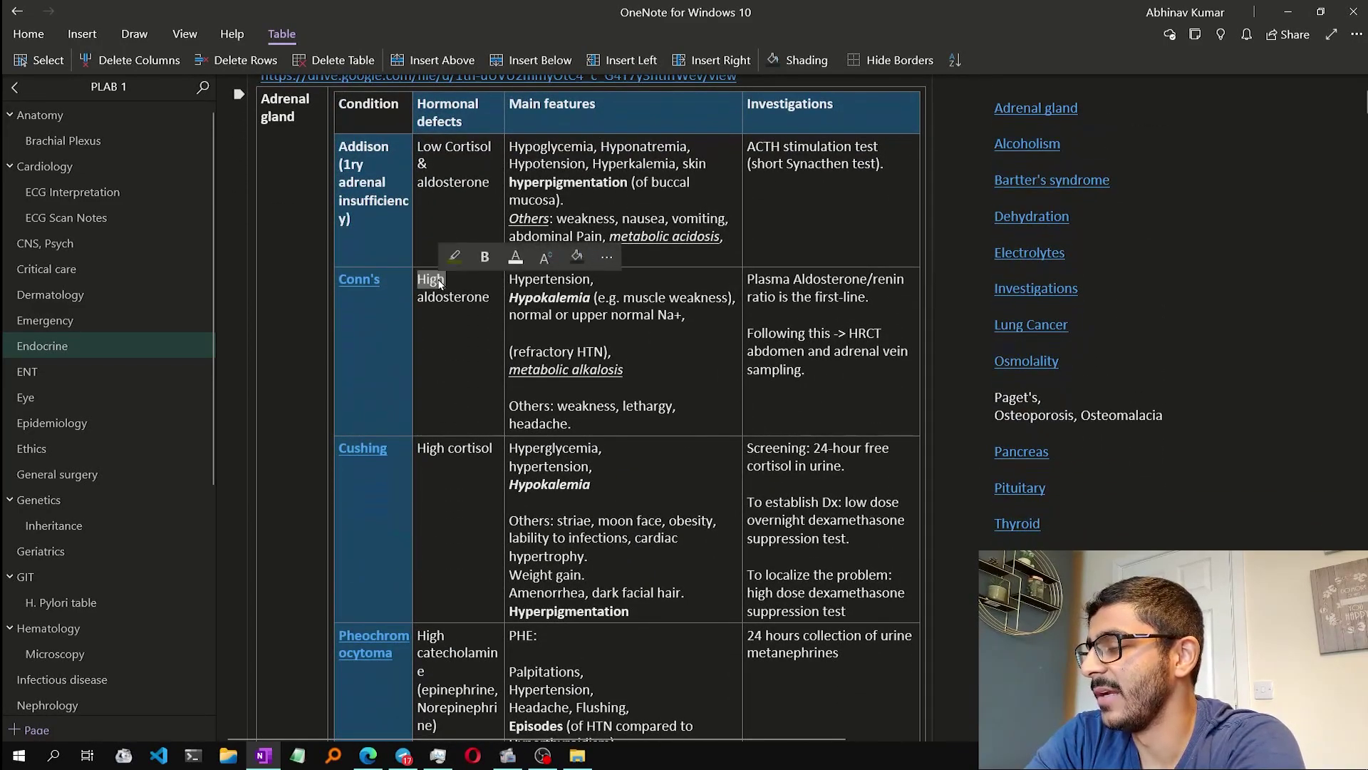
pyautogui.rightClick(436, 284)
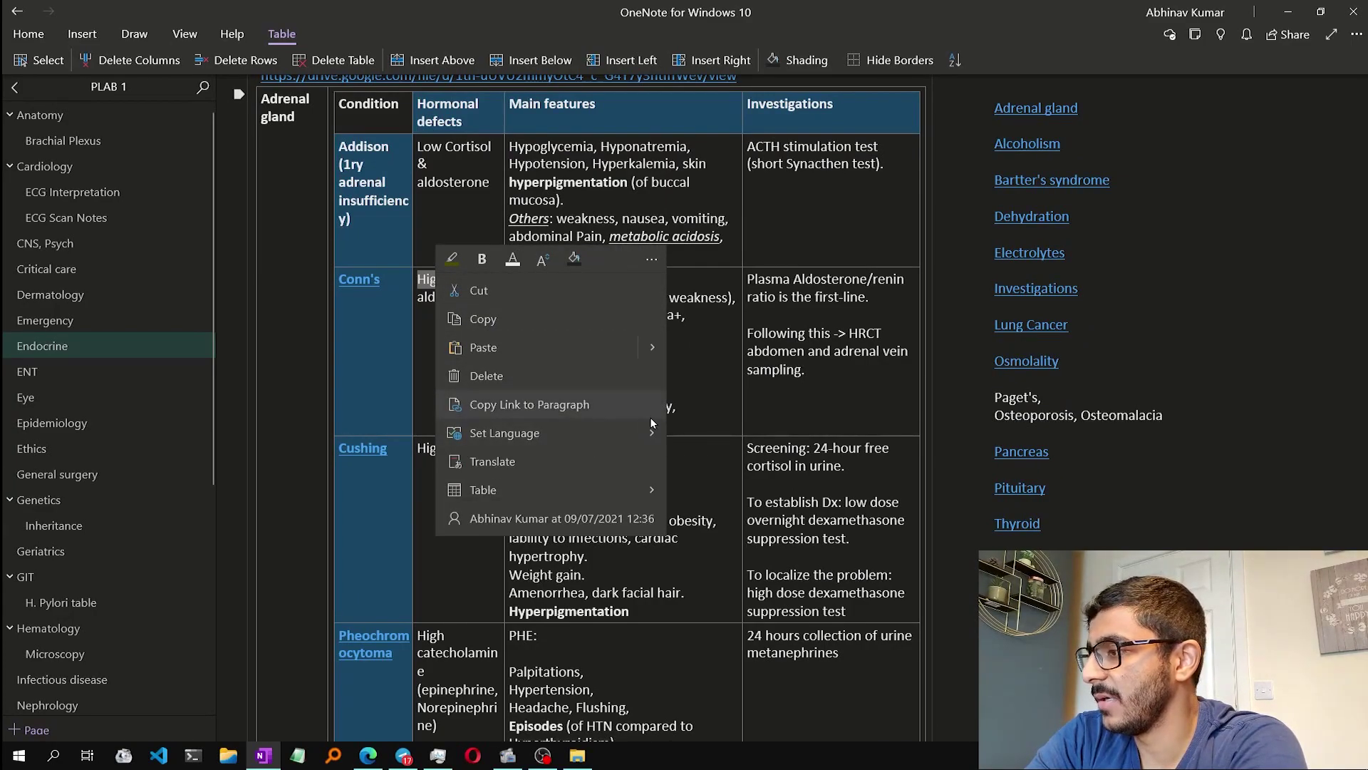
pyautogui.click(670, 262)
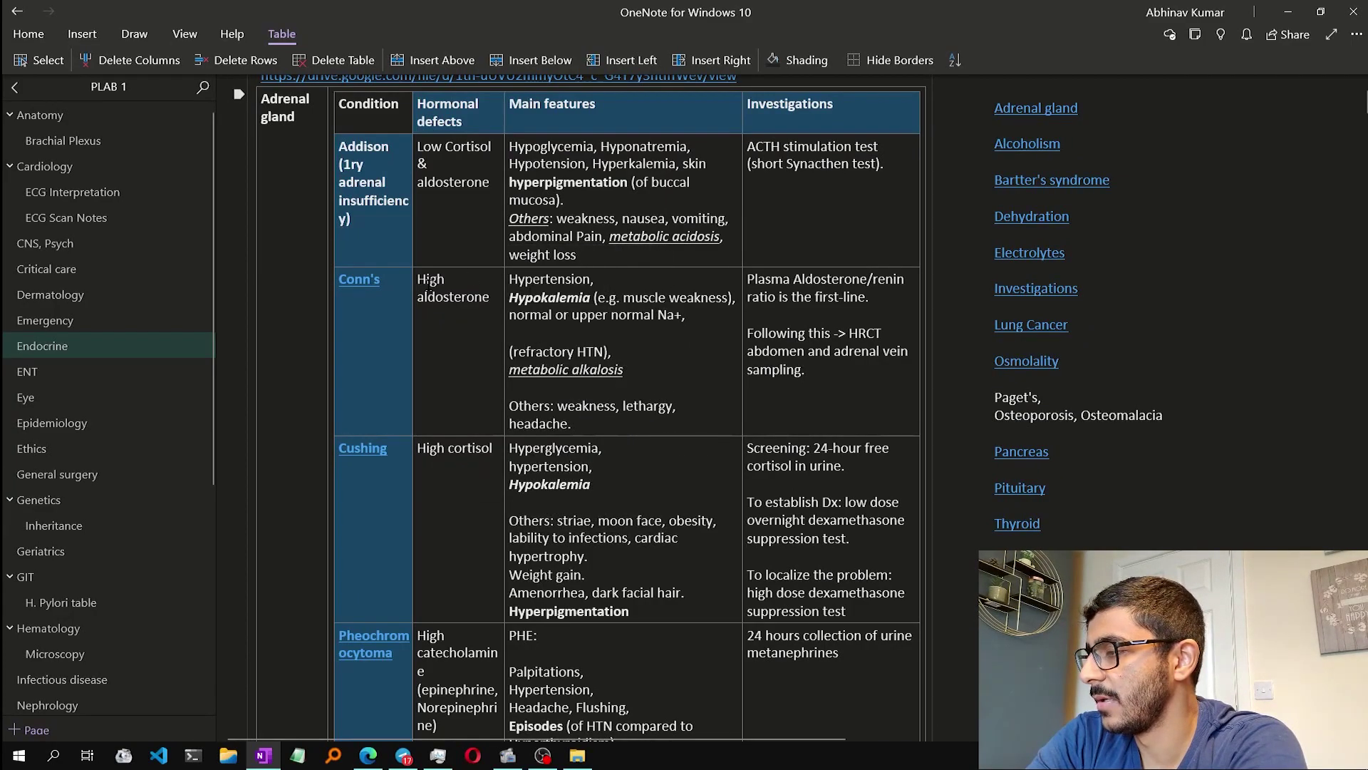
pyautogui.doubleClick(427, 283)
pyautogui.rightClick(430, 283)
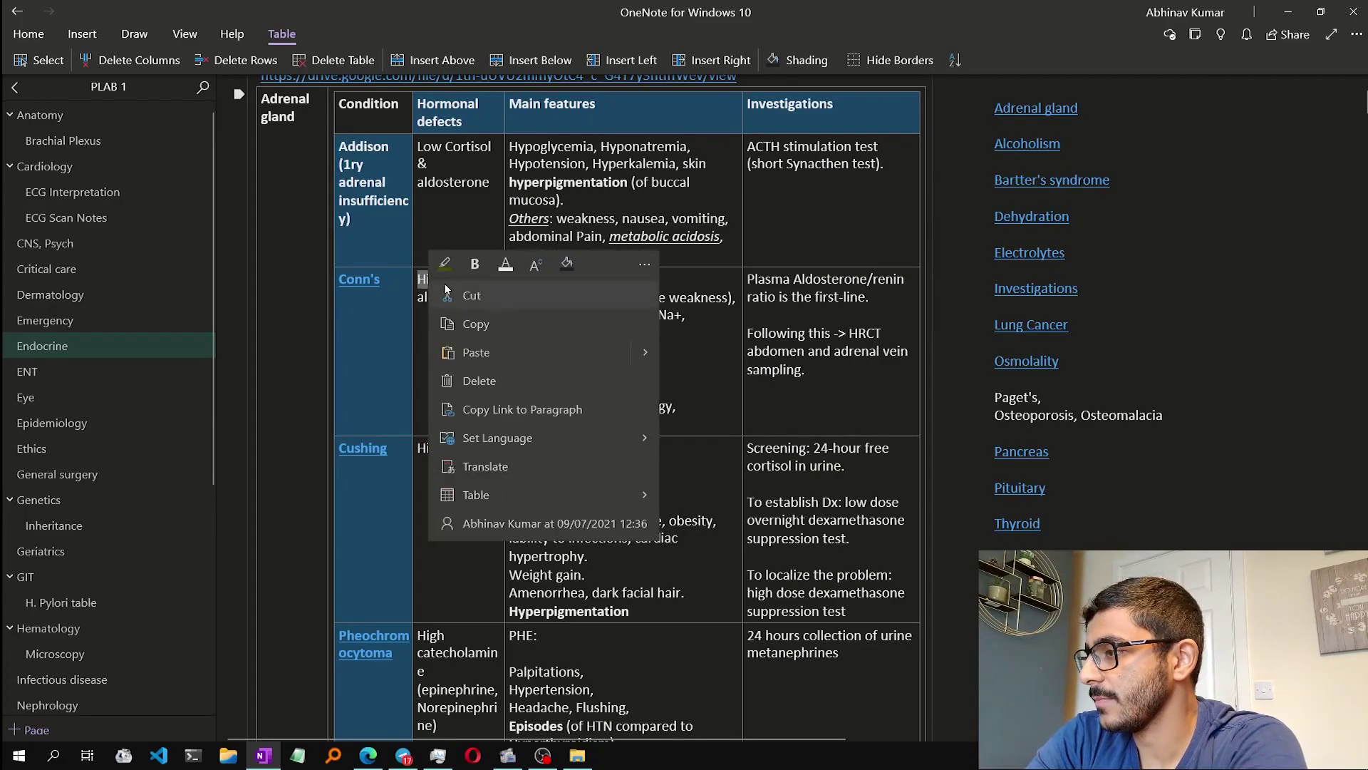
pyautogui.press('Escape')
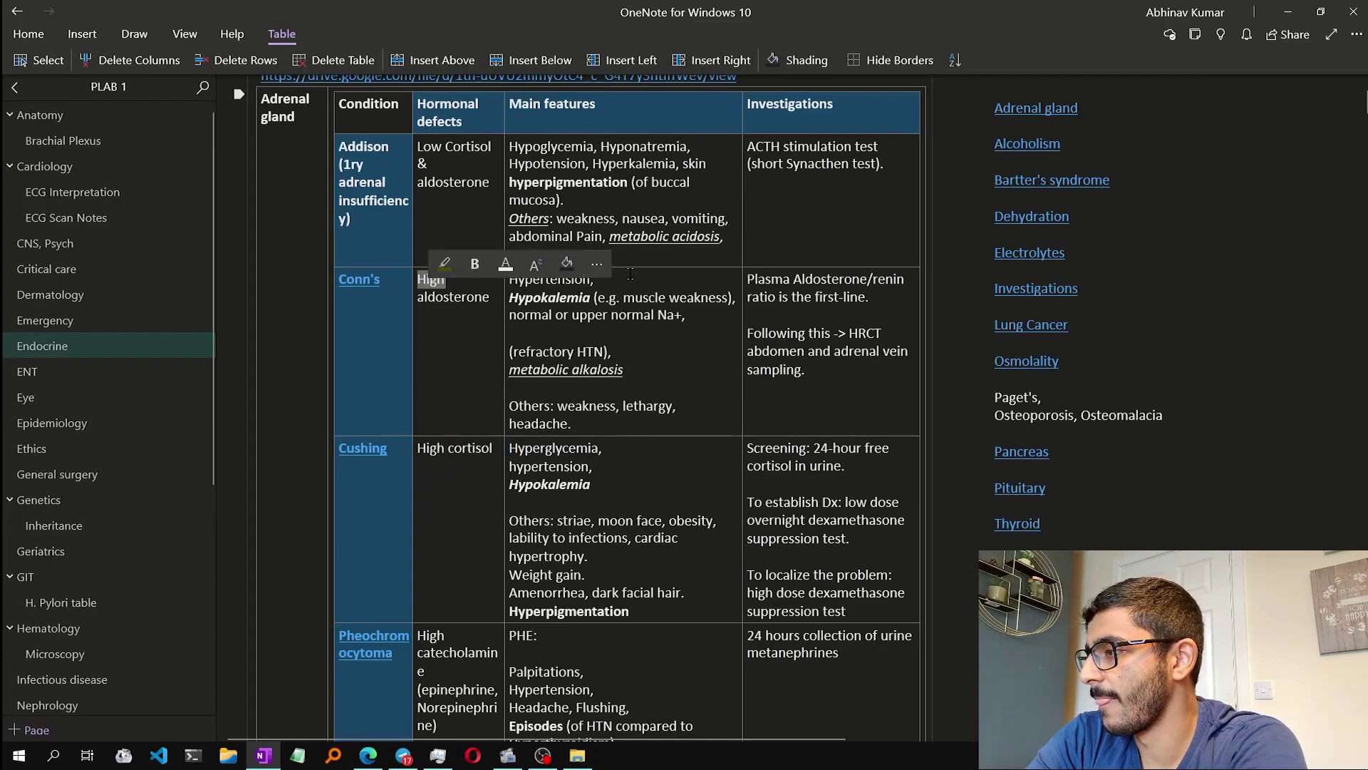
# - Hyperlink the word "High" in the Conn's row's Hormonal defects cell to the copied paragraph address
pyautogui.click(464, 298)
pyautogui.doubleClick(435, 282)
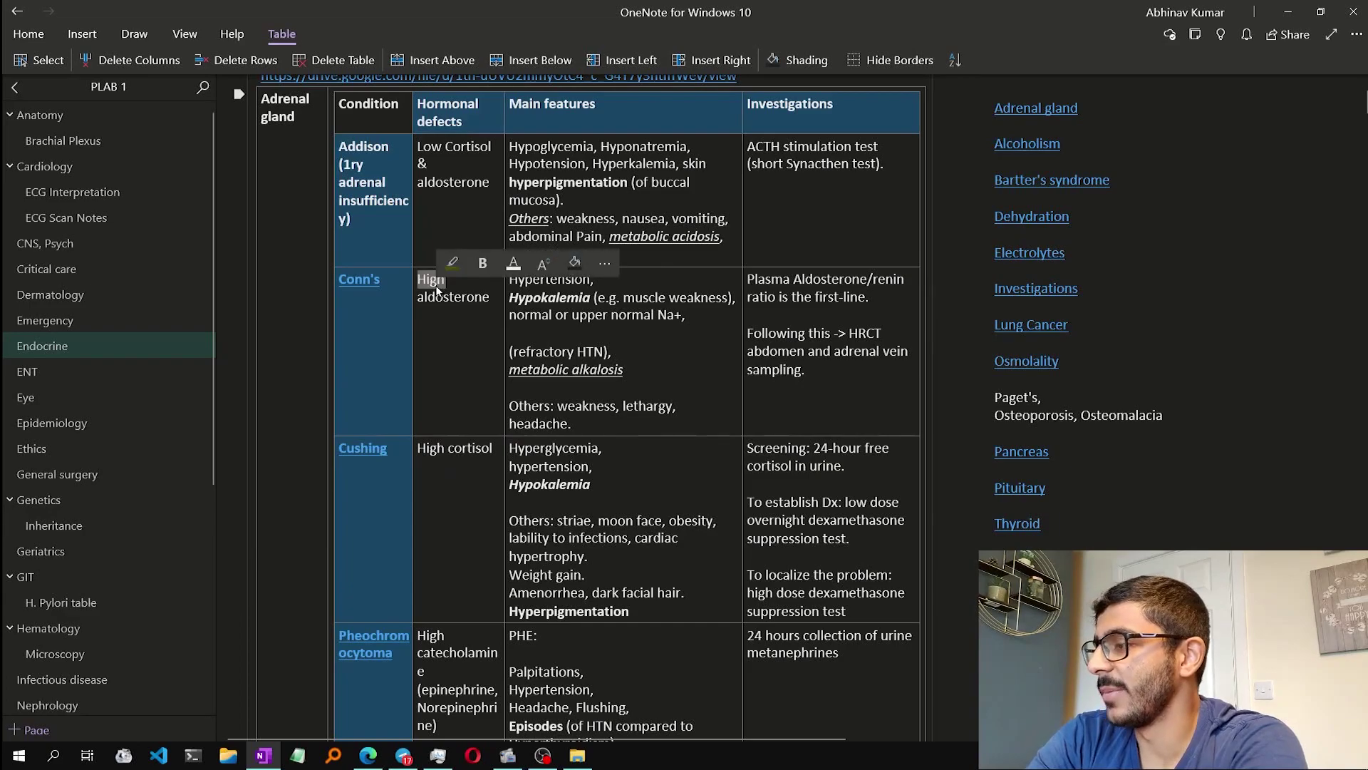
pyautogui.hotkey('ctrl', 'k')
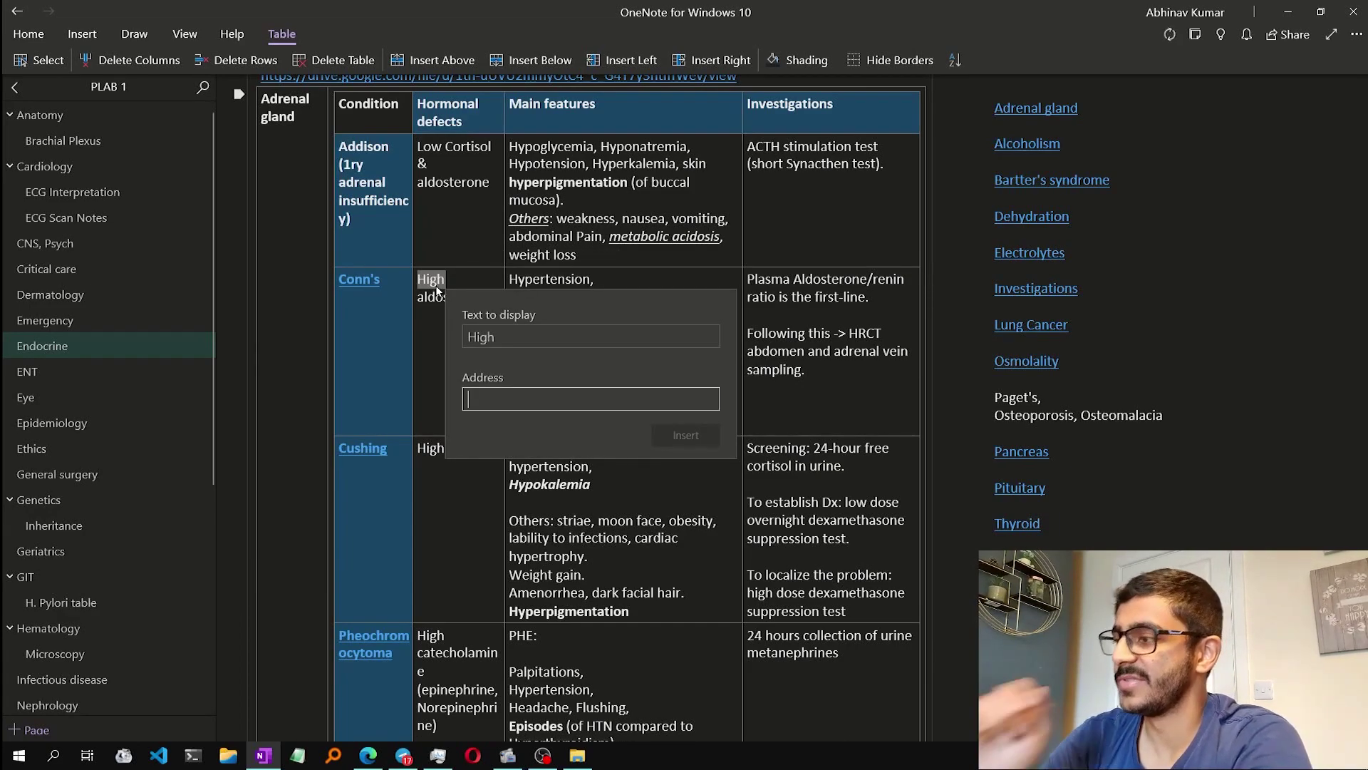
pyautogui.hotkey('ctrl', 'v')
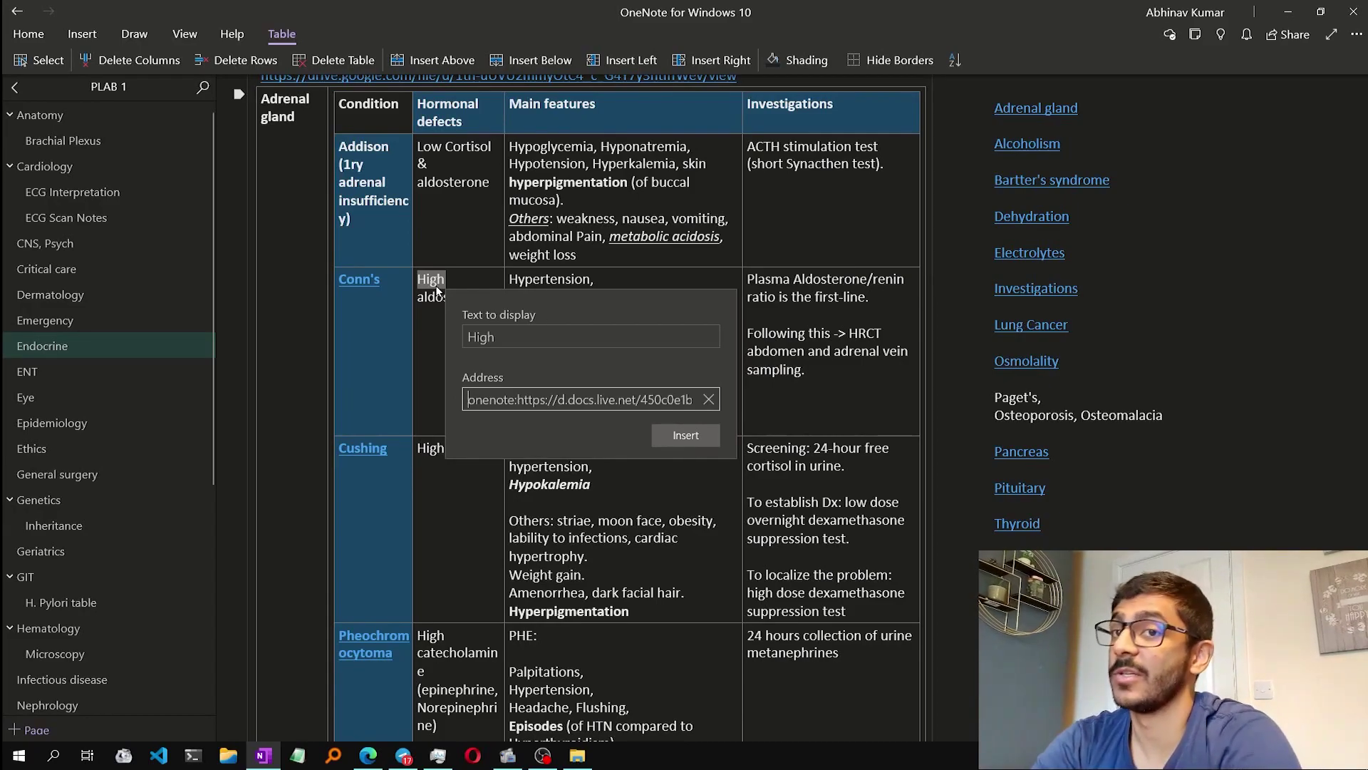
pyautogui.click(694, 437)
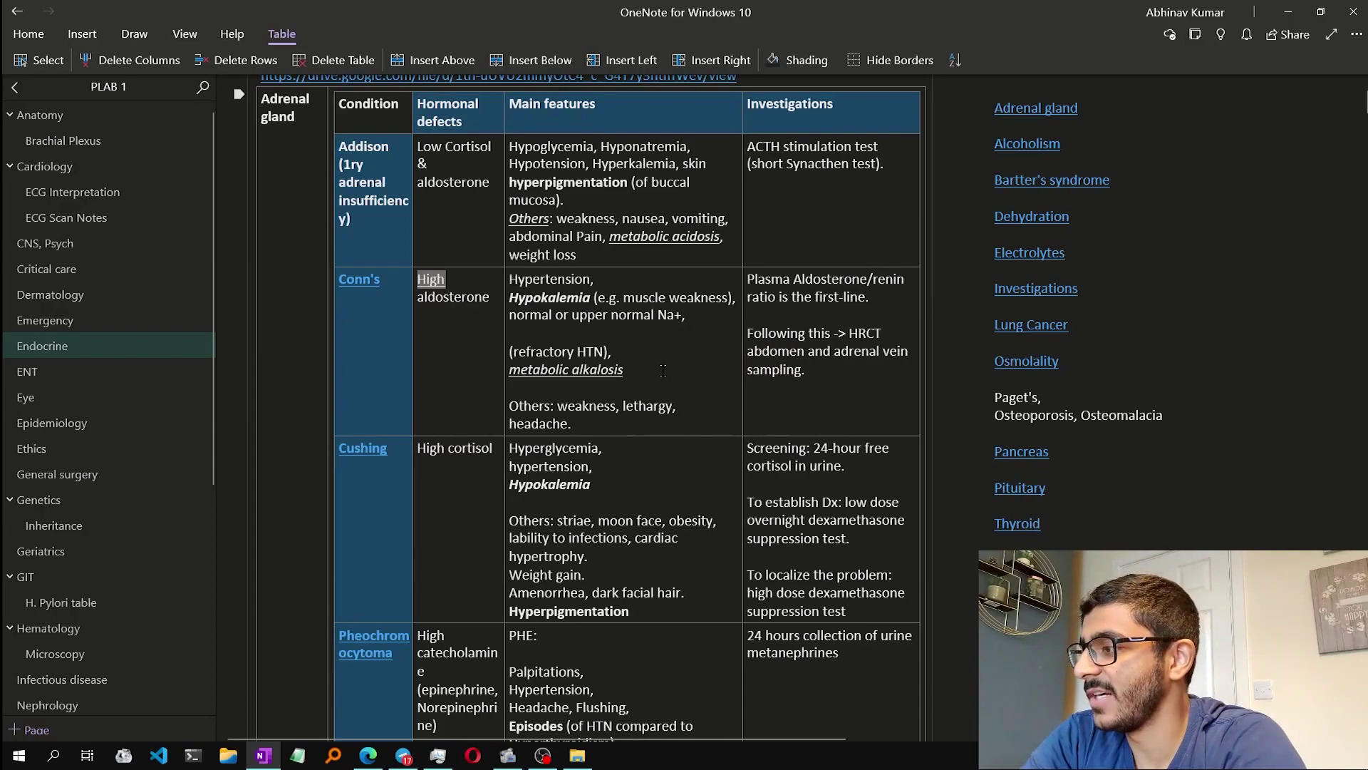
# - Follow the new link on "High" to the Conn's syndrome row and return to the summary table
pyautogui.click(437, 282)
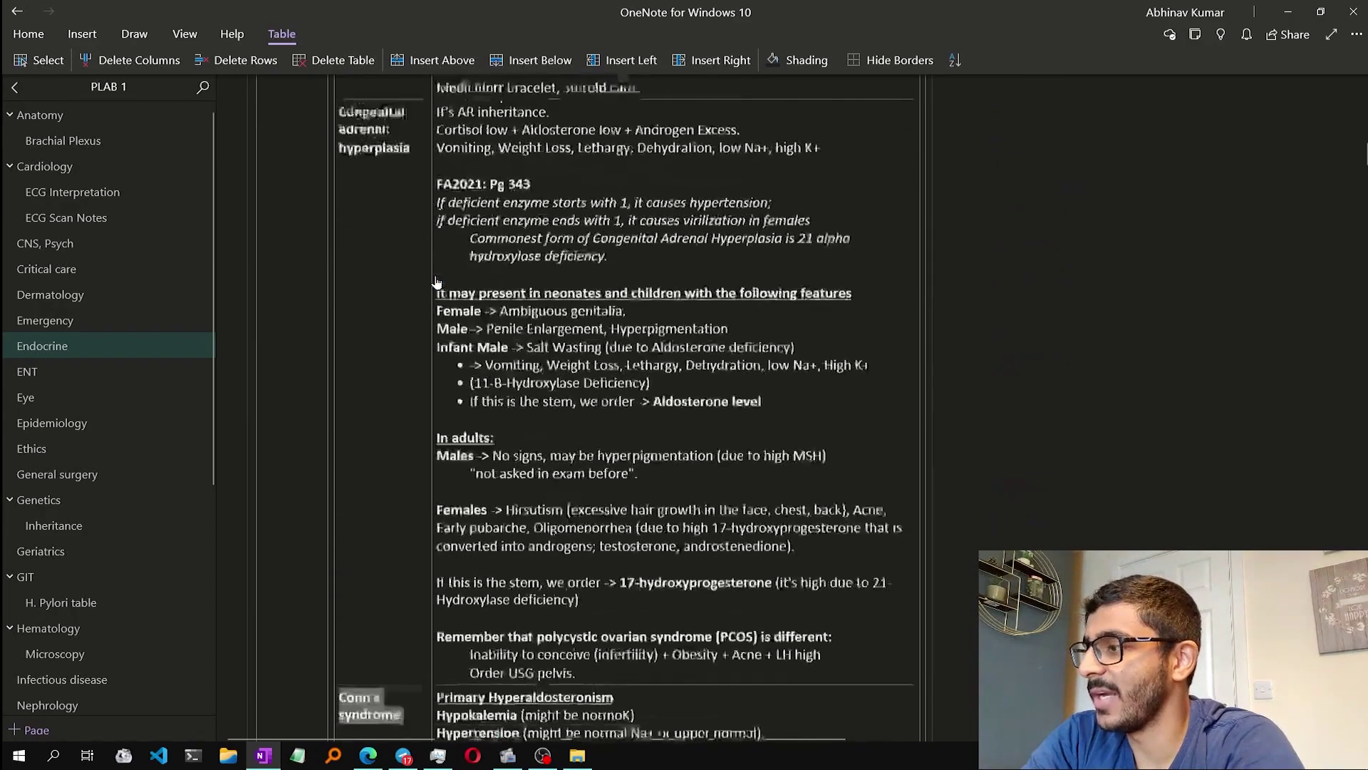
pyautogui.scroll(2, 450, 342)
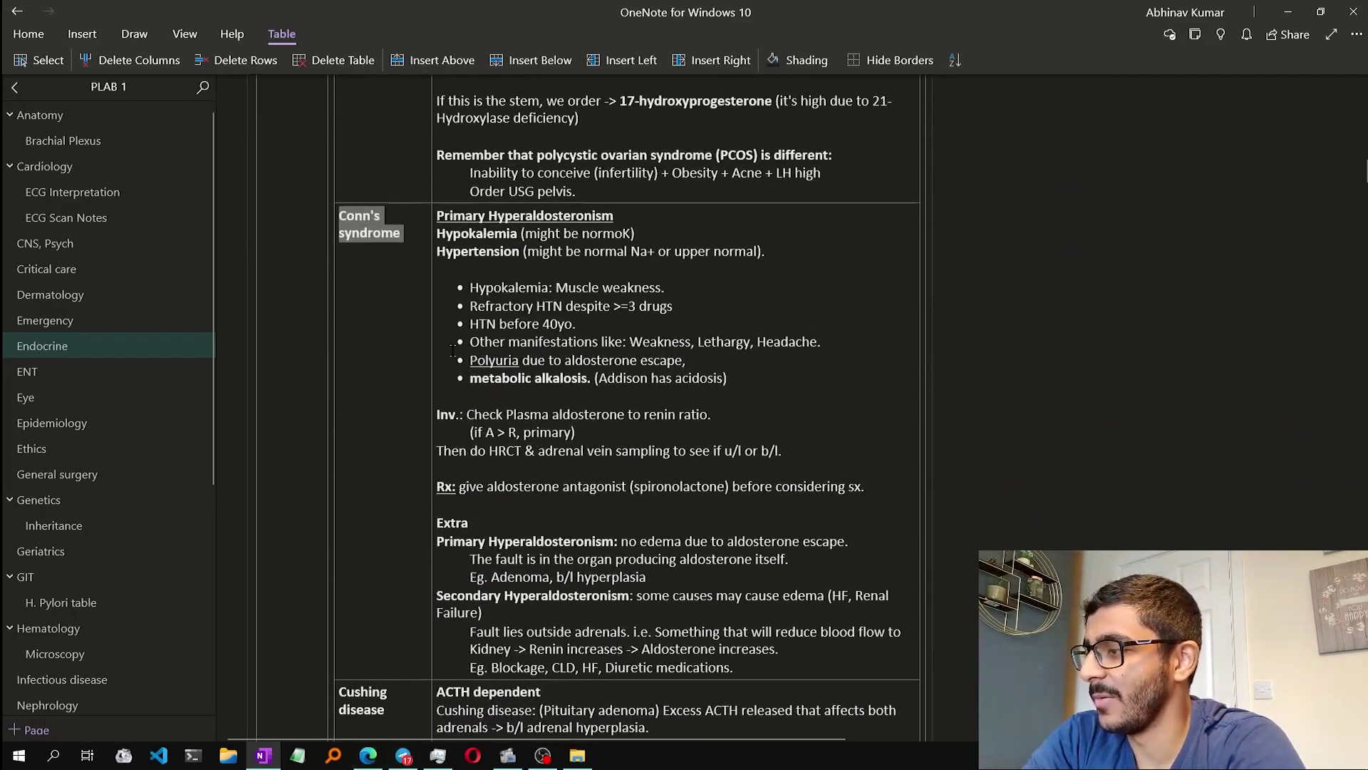
pyautogui.scroll(15, 459, 328)
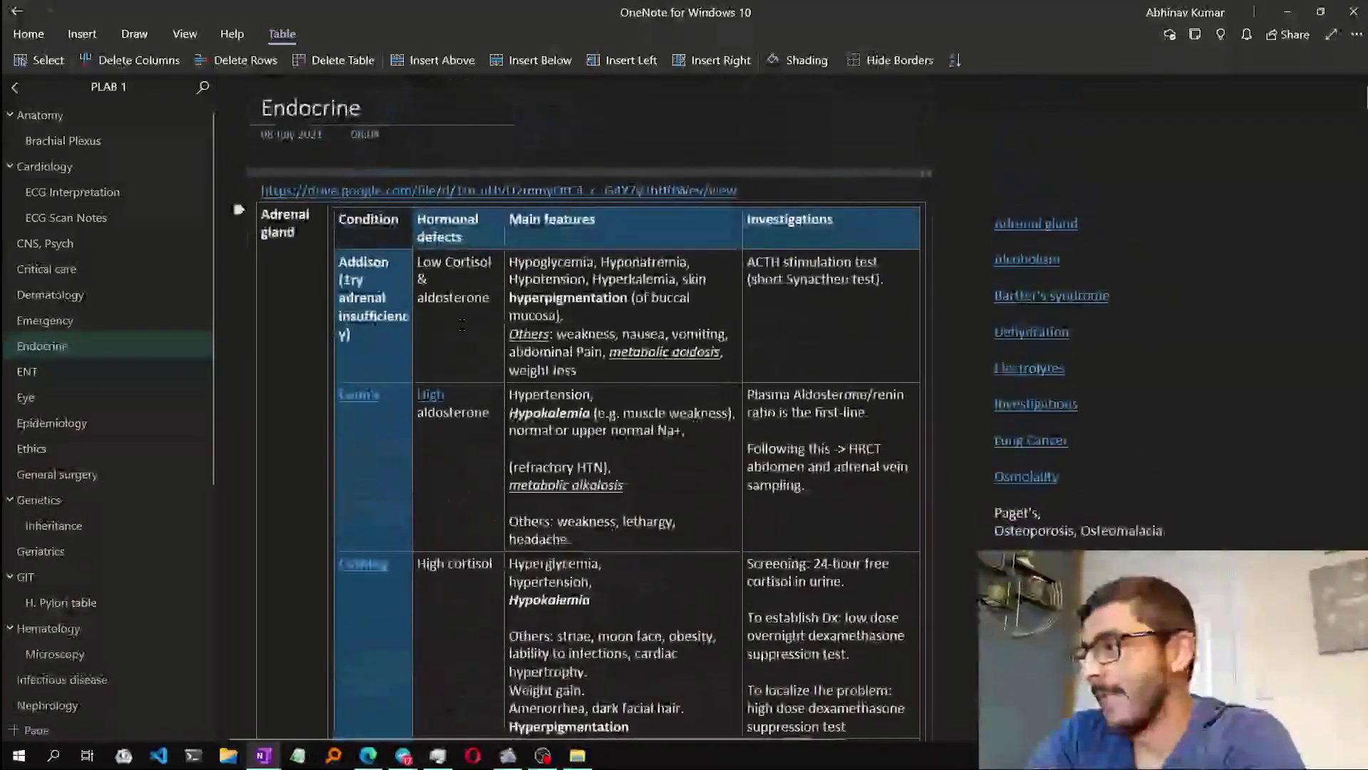
pyautogui.scroll(-2, 509, 396)
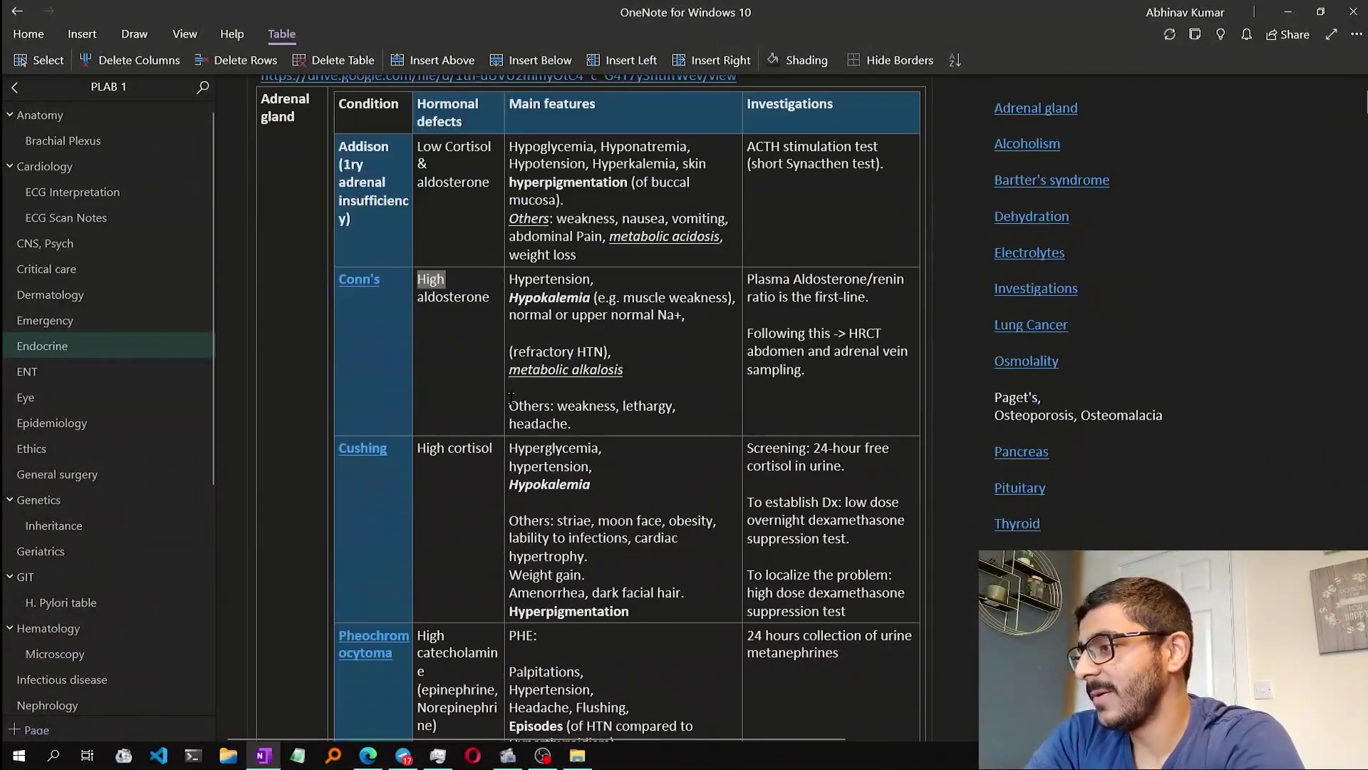
# - Look through the detailed Addison's, Conn's syndrome and Cushing disease rows, and open the CNS, Psych page
pyautogui.scroll(-15, 464, 387)
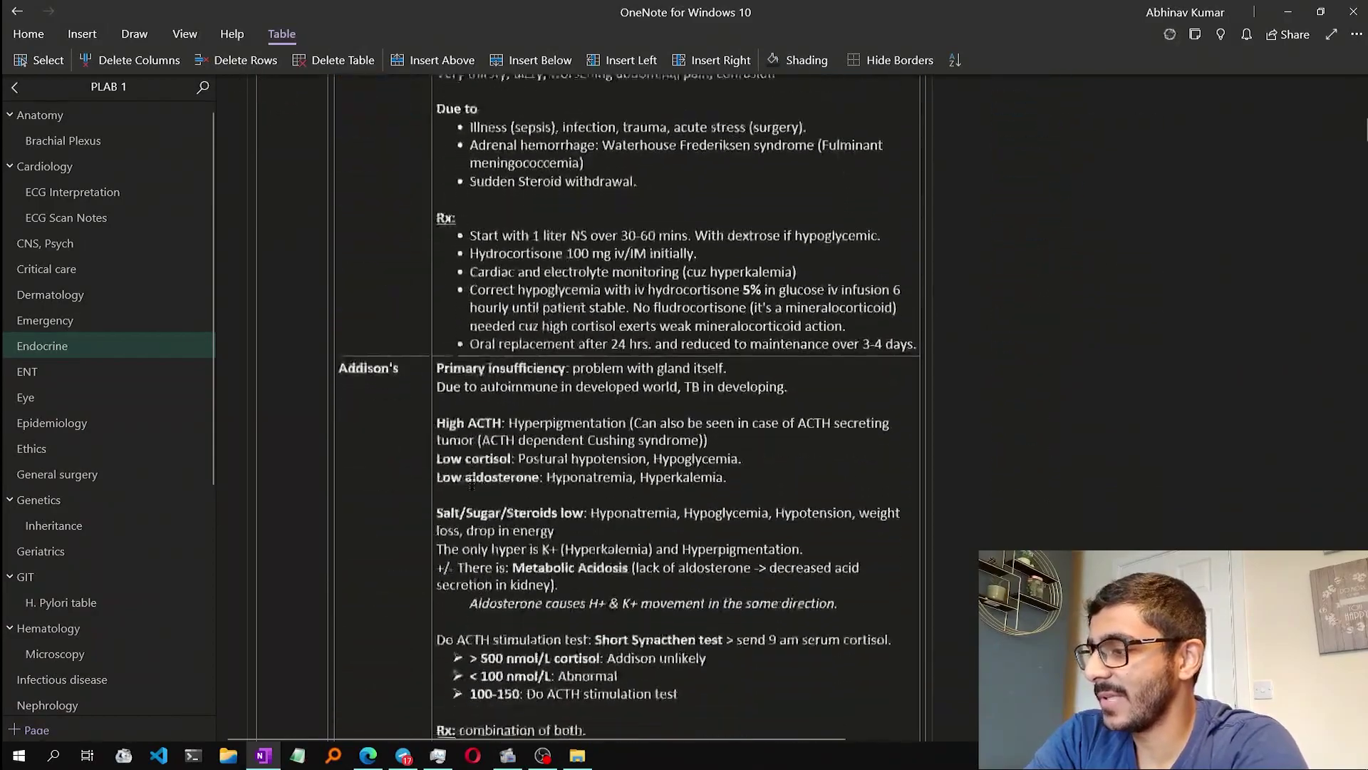
pyautogui.scroll(-13, 414, 315)
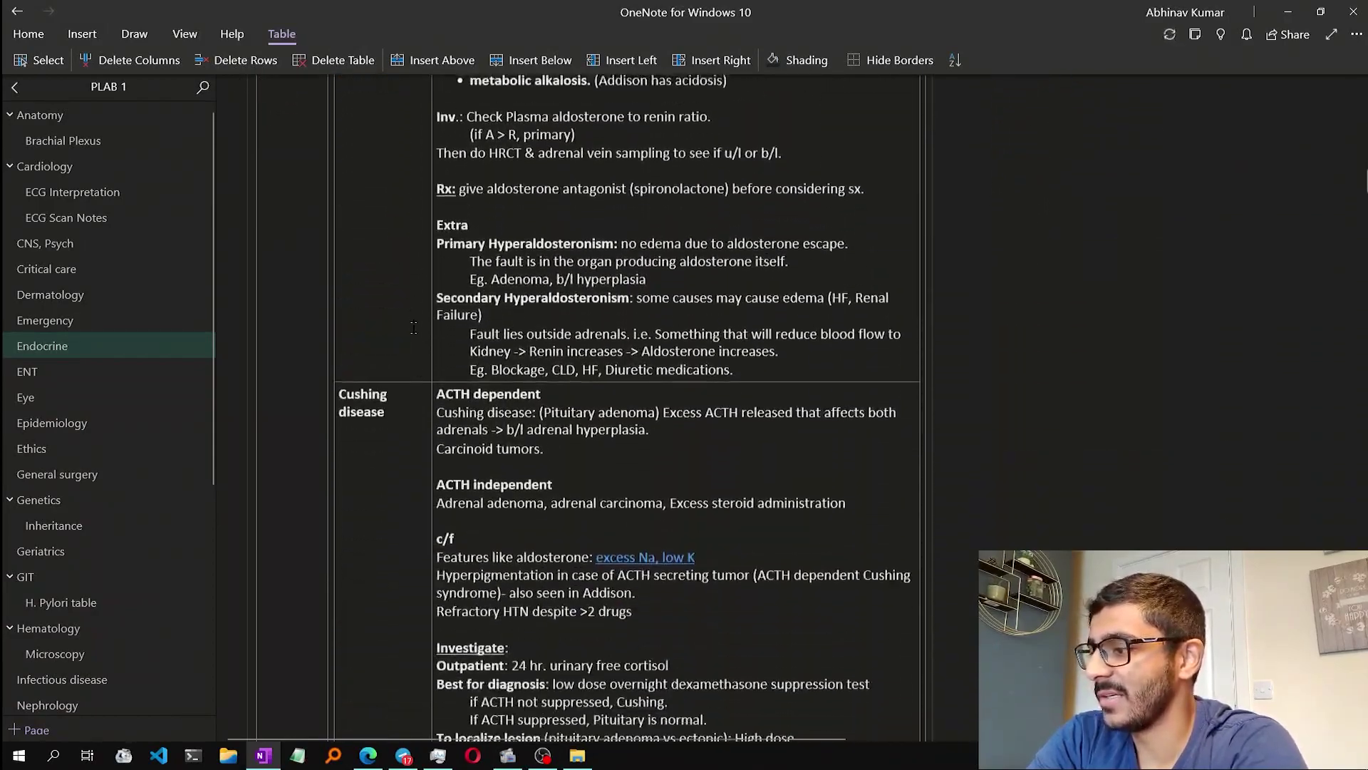
pyautogui.scroll(15, 413, 315)
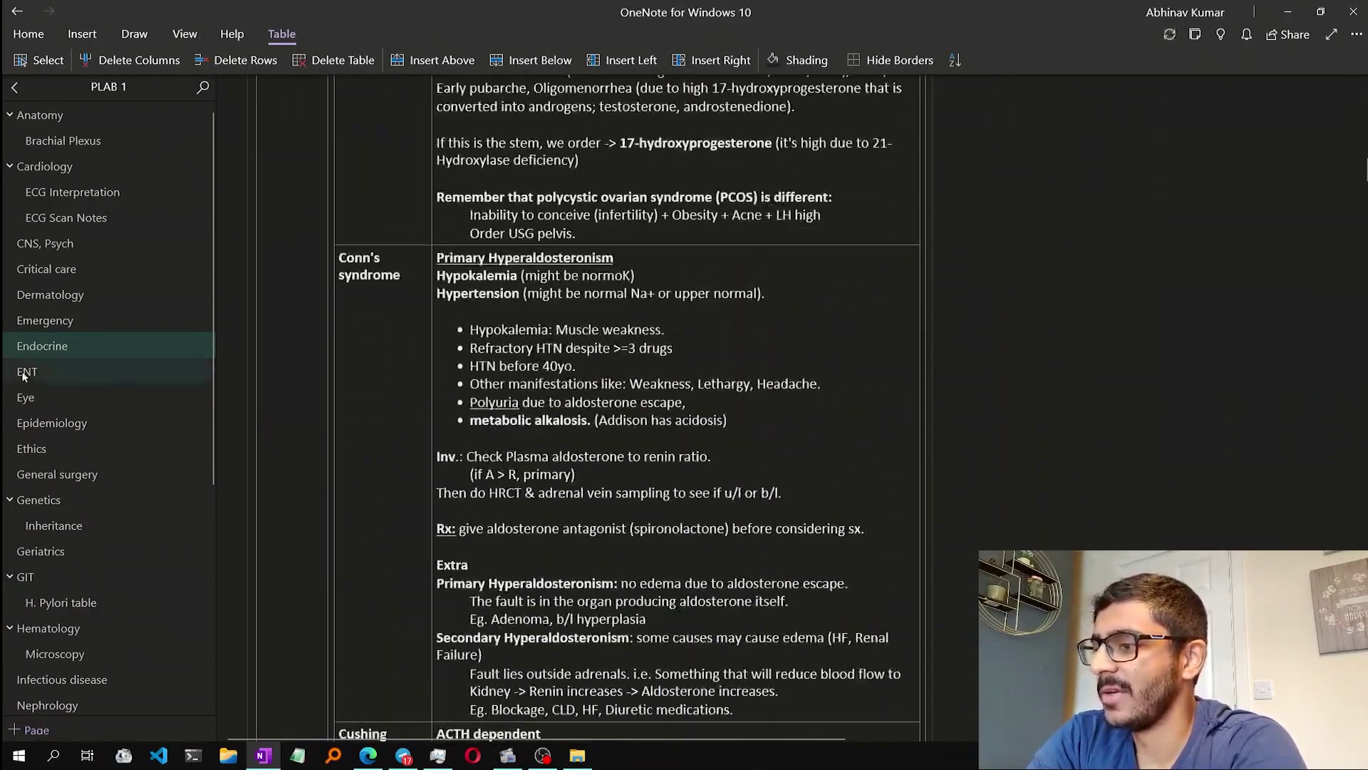
pyautogui.click(41, 234)
pyautogui.click(327, 375)
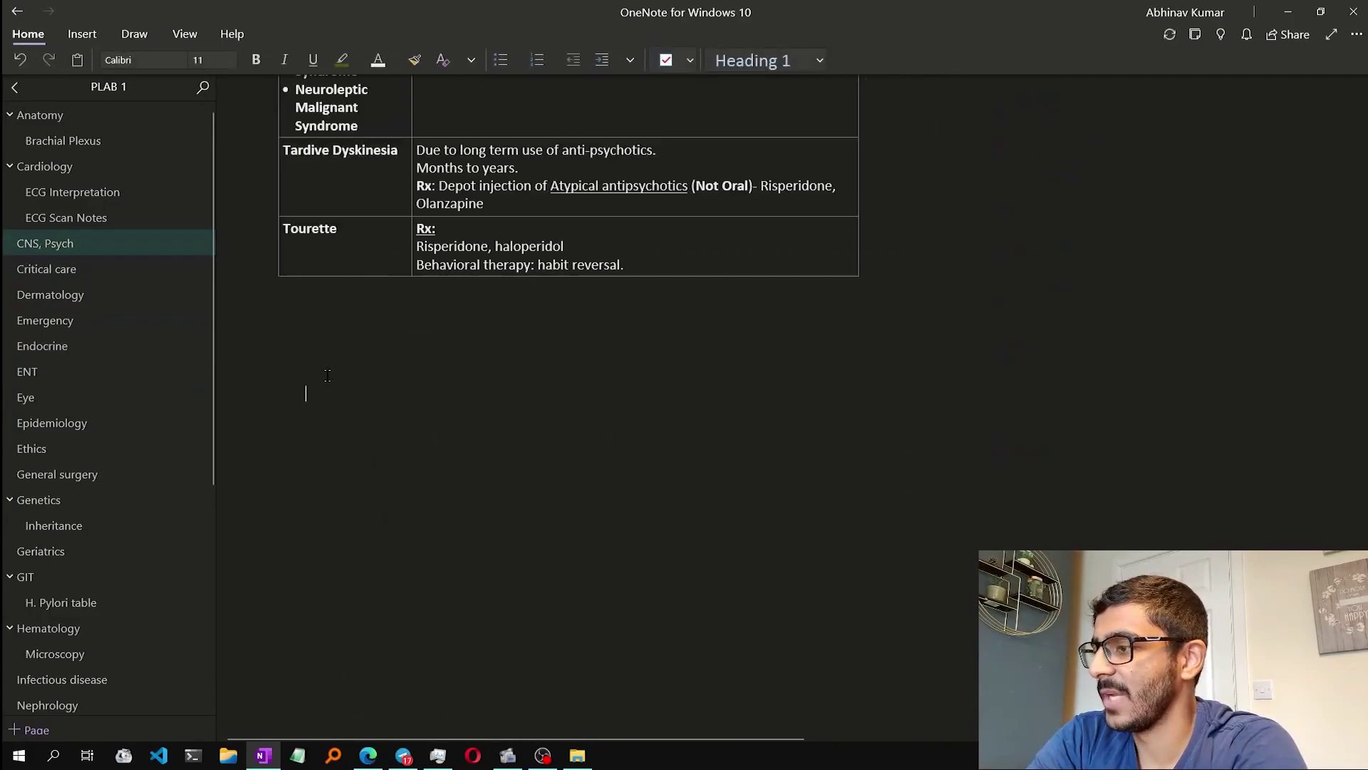
# - Add a text note reading "Ref to adrenal" in the blank space below the Tourette row on the CNS, Psych page
pyautogui.click(327, 374)
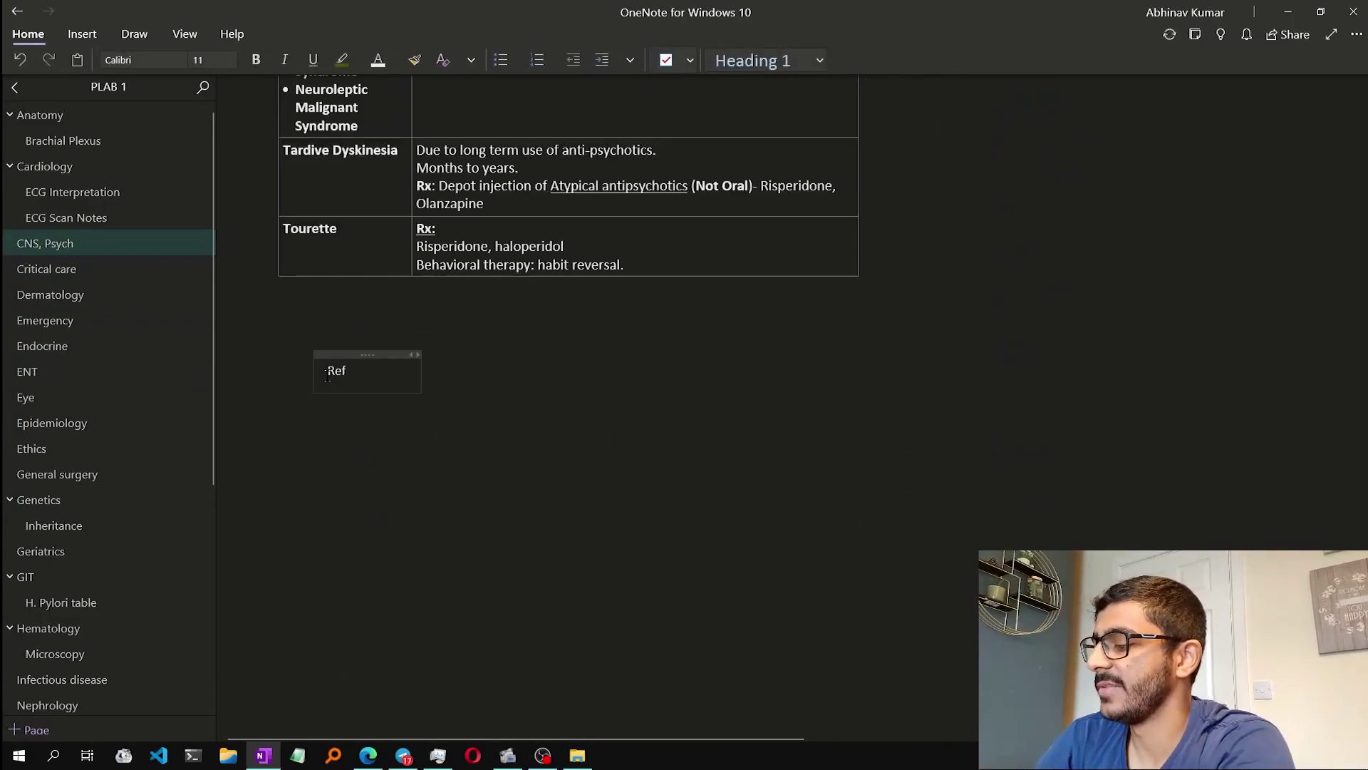
pyautogui.write('Ref to adj')
pyautogui.press('BackSpace')
pyautogui.press('BackSpace')
pyautogui.press('BackSpace')
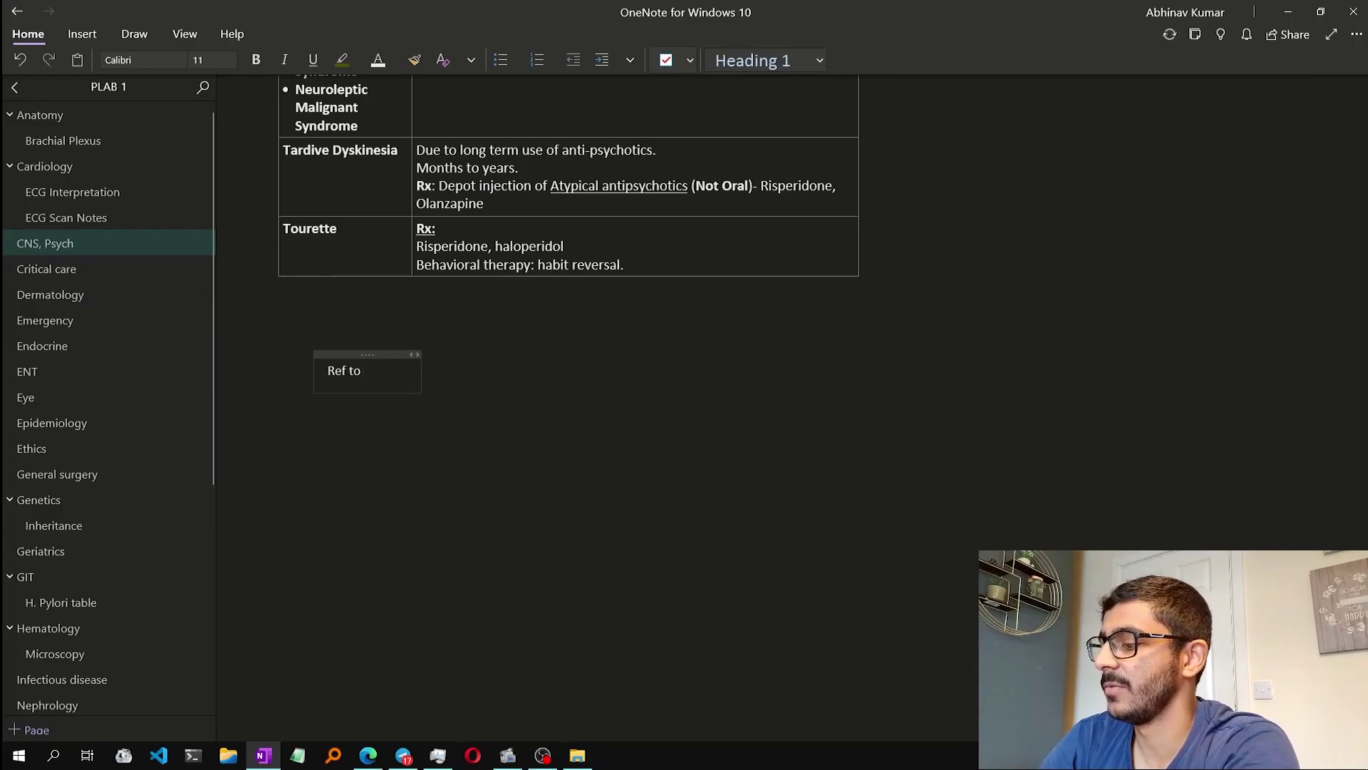
pyautogui.write('adrenal')
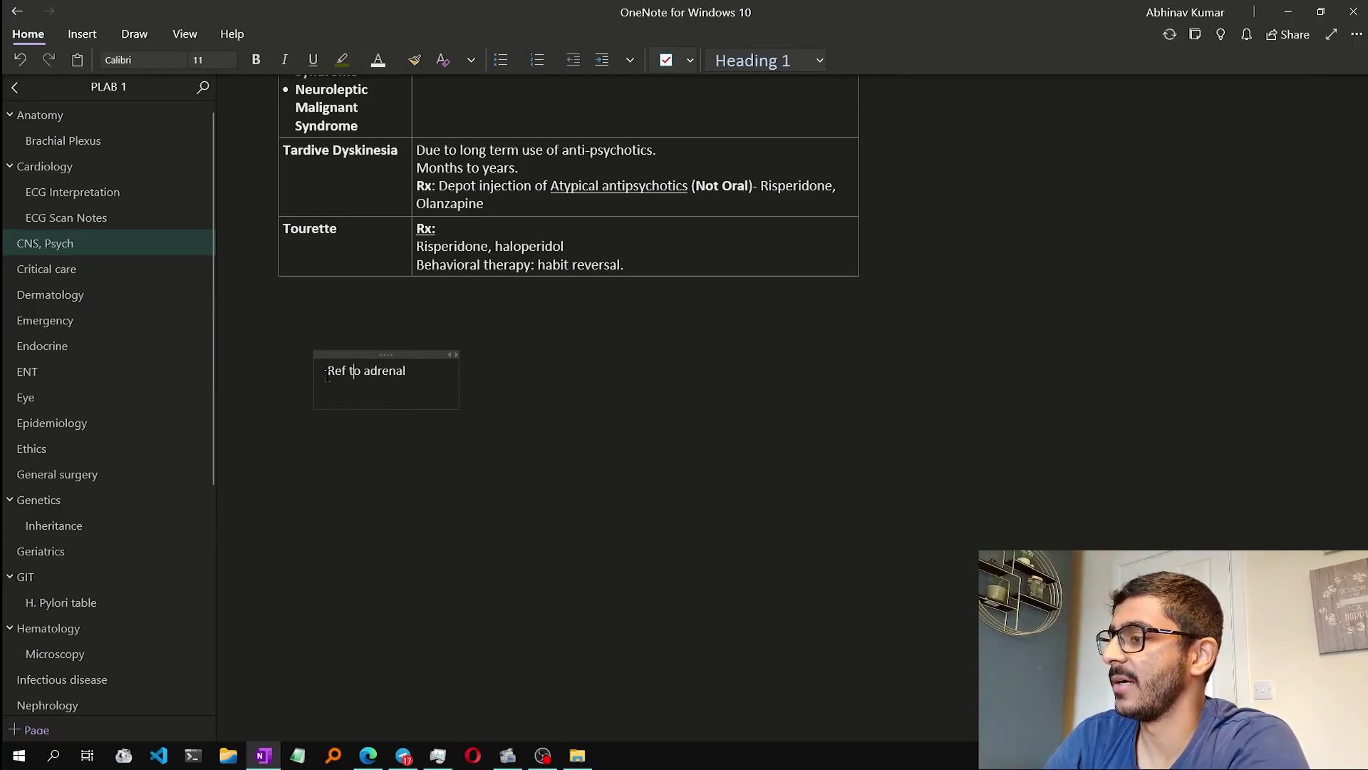
# - Hyperlink the word "adrenal" in the note to the copied Conn's syndrome paragraph address
pyautogui.hotkey('shift', 'Left')
pyautogui.hotkey('shift', 'Left')
pyautogui.hotkey('shift', 'Left')
pyautogui.hotkey('shift', 'Left')
pyautogui.hotkey('shift', 'Left')
pyautogui.hotkey('shift', 'Left')
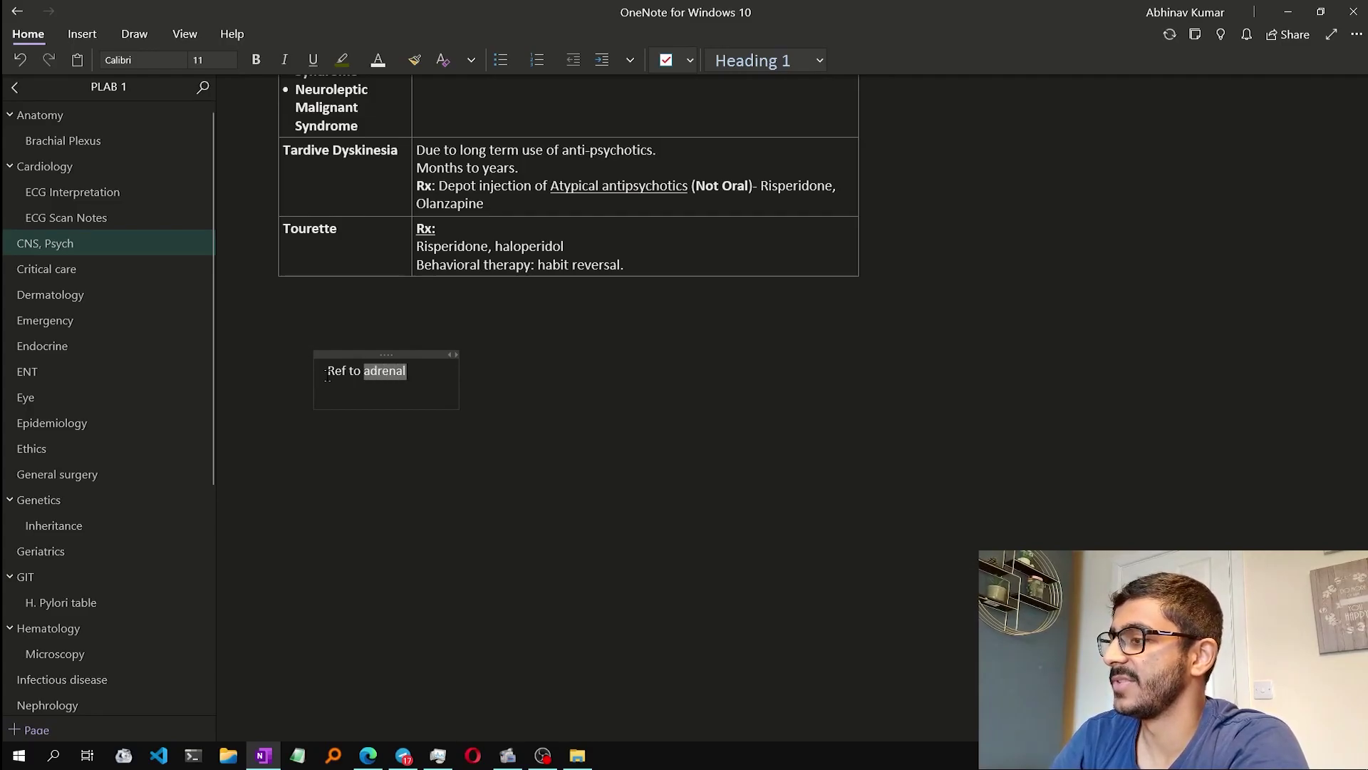
pyautogui.hotkey('ctrl', 'k')
pyautogui.hotkey('ctrl', 'v')
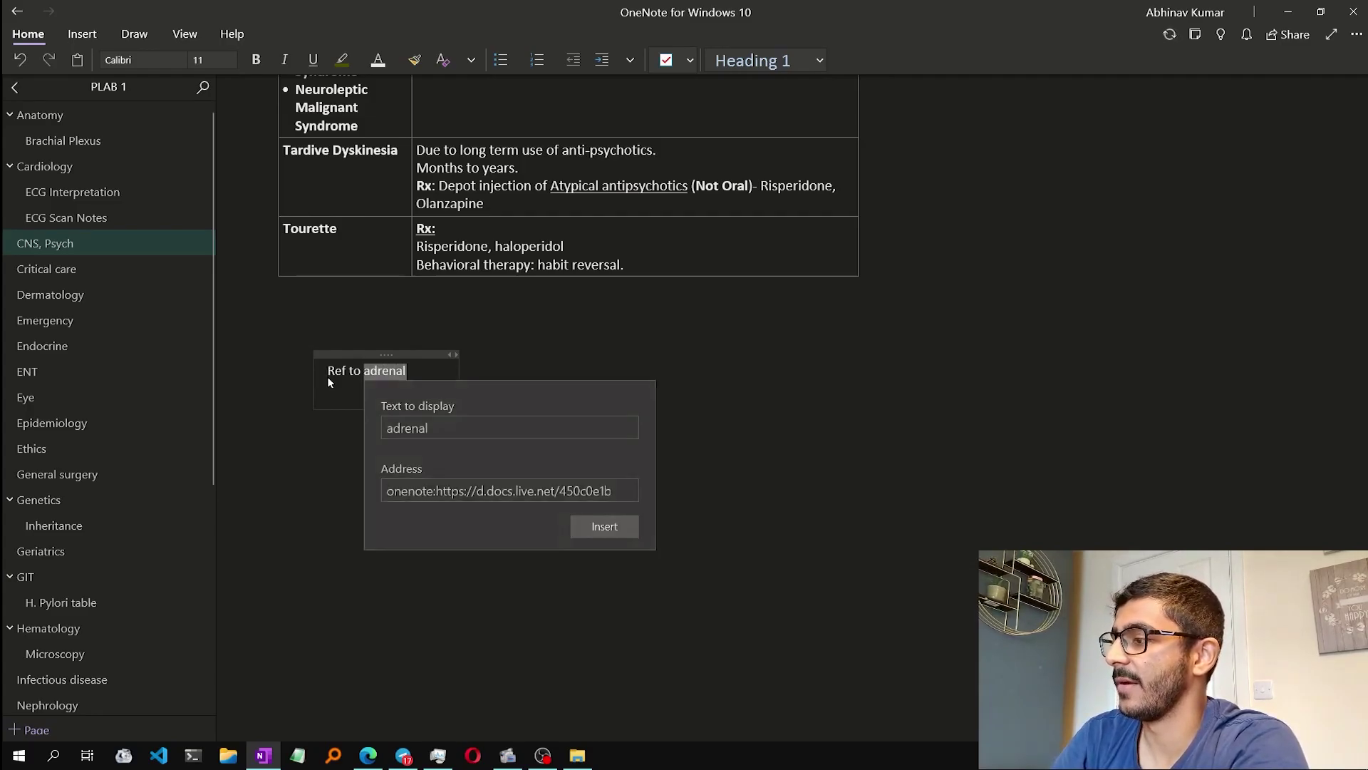
pyautogui.press('Return')
pyautogui.click(505, 369)
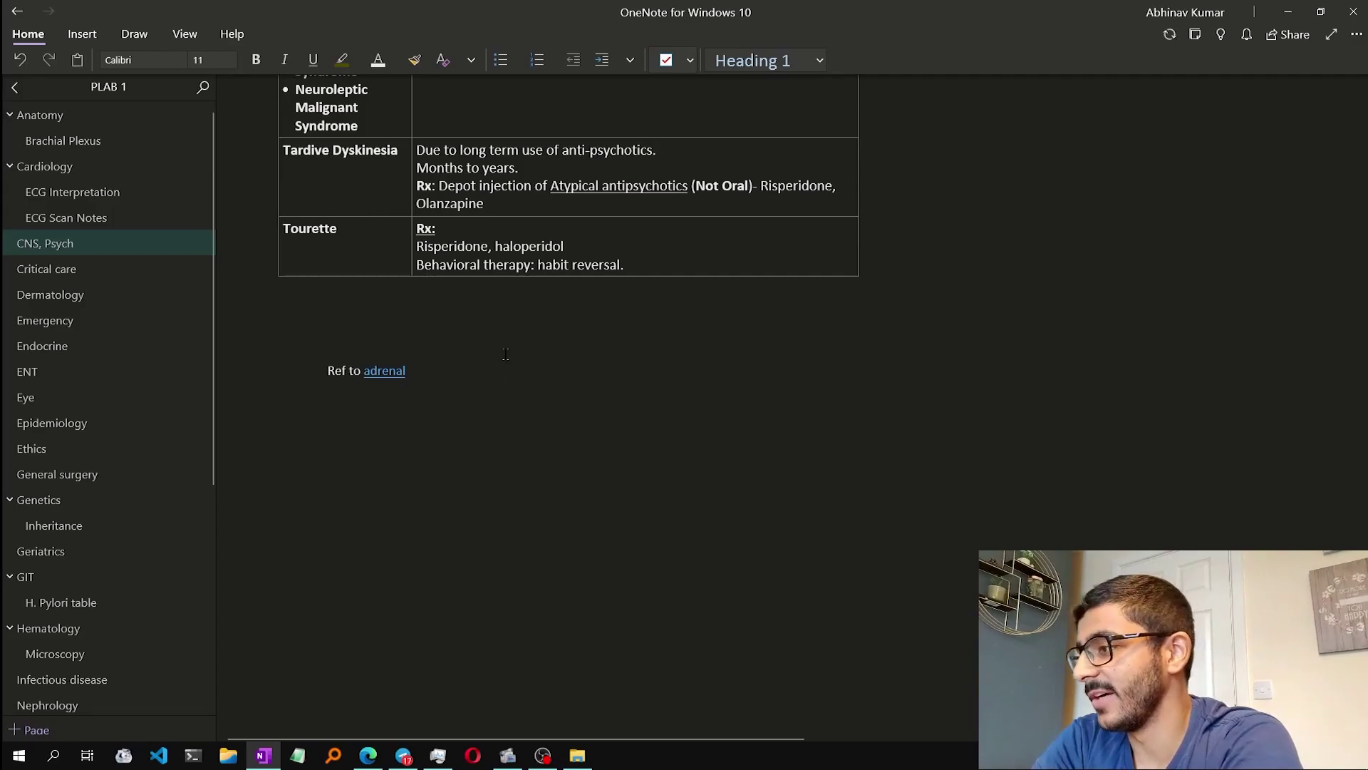
# - Follow the "adrenal" link to the Conn's syndrome row on the Endocrine page and return to the CNS, Psych page
pyautogui.click(382, 371)
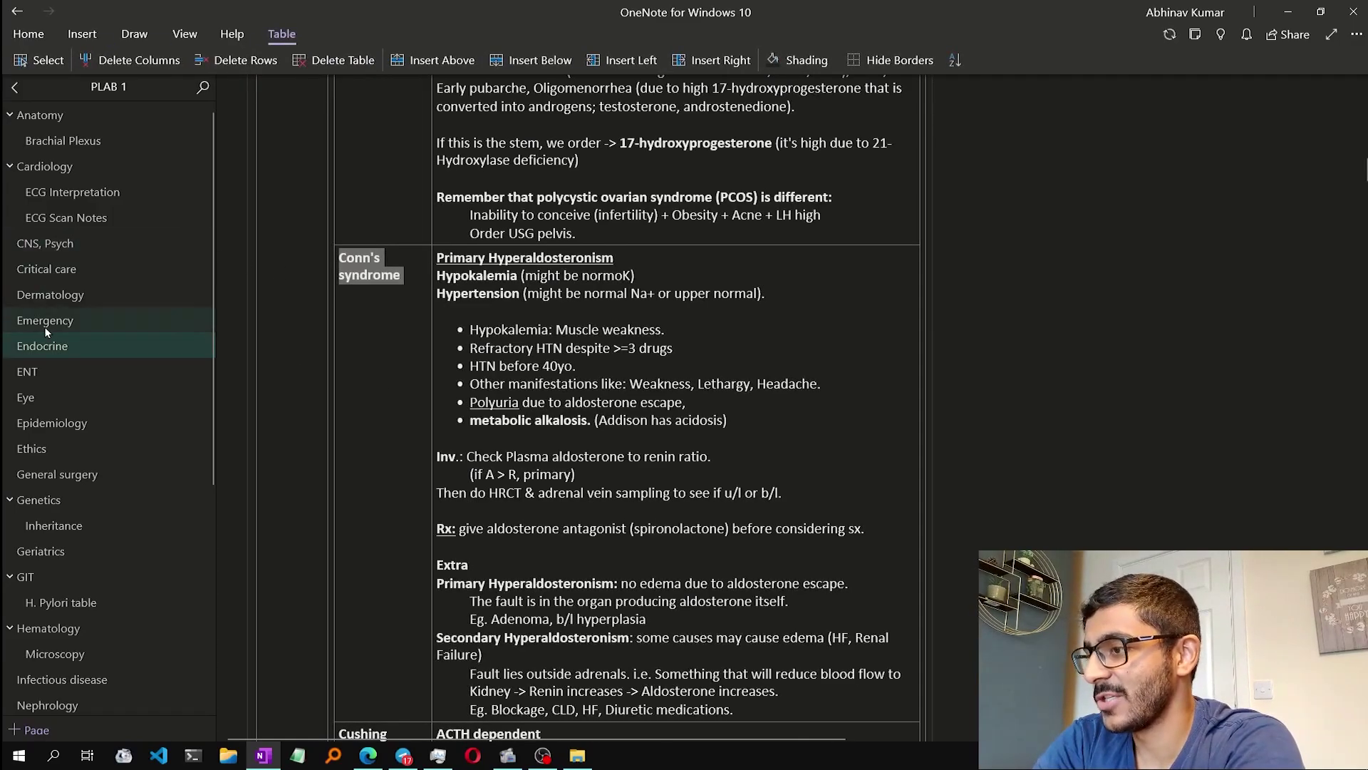
pyautogui.click(413, 289)
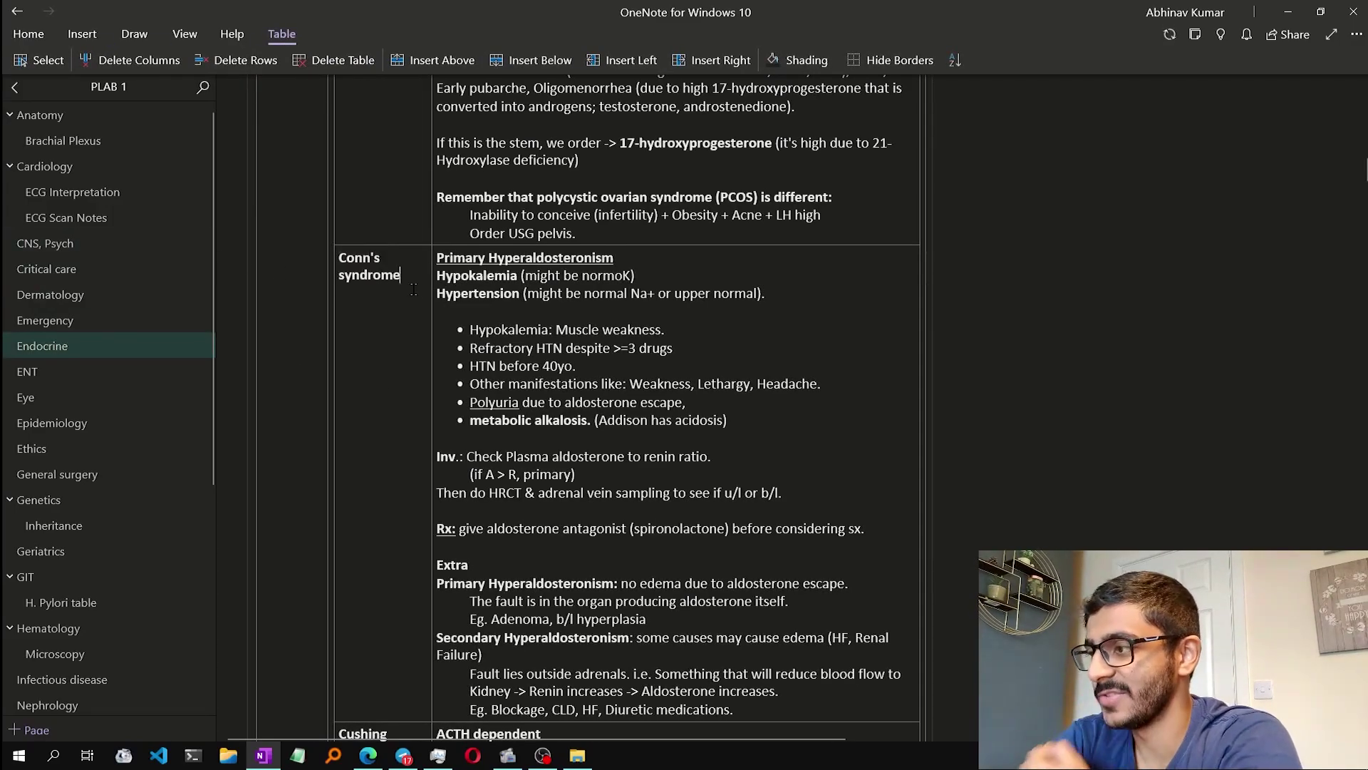
pyautogui.click(20, 13)
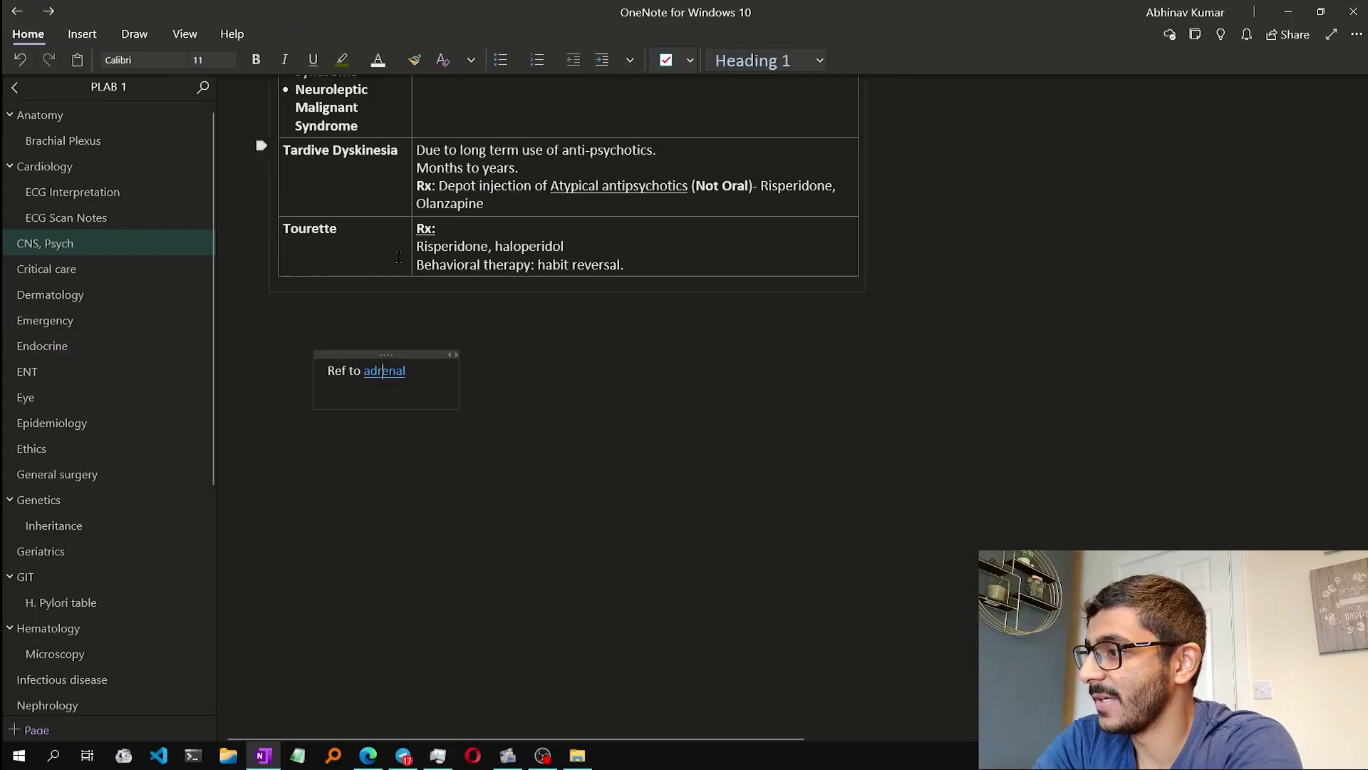
# - Delete the "Ref to adrenal" note below the Tourette row
pyautogui.click(426, 353)
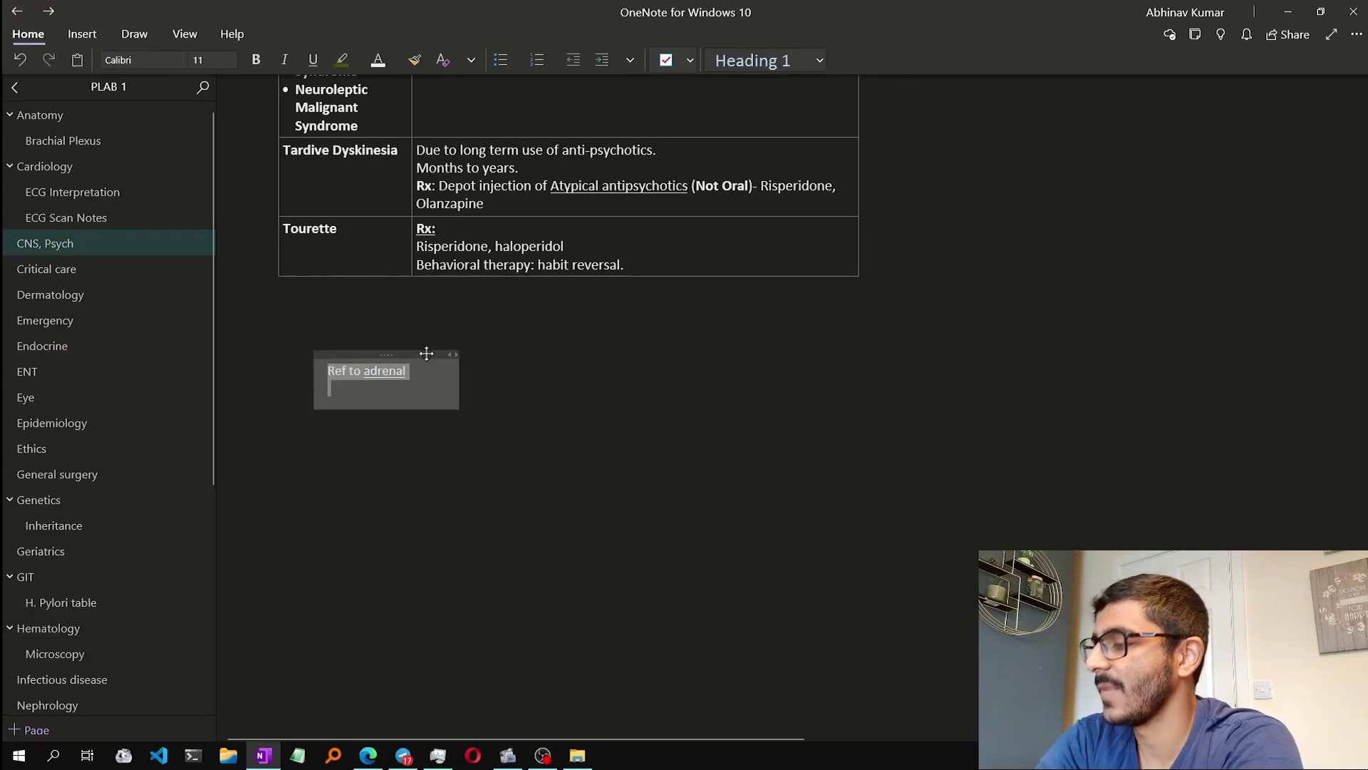
pyautogui.press('Delete')
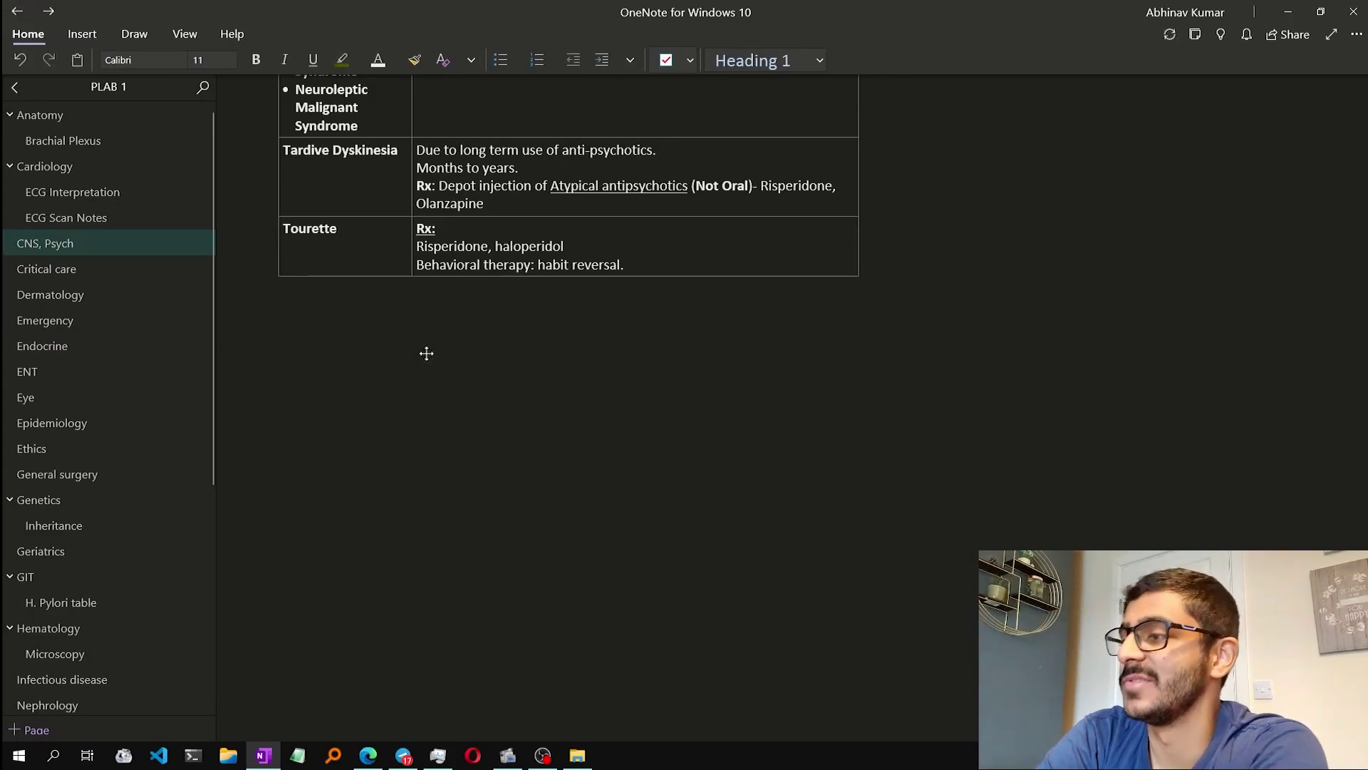
# - Look through the CNS, Psych, Epidemiology and Ethics pages, and open the Paeds page
pyautogui.scroll(10, 426, 353)
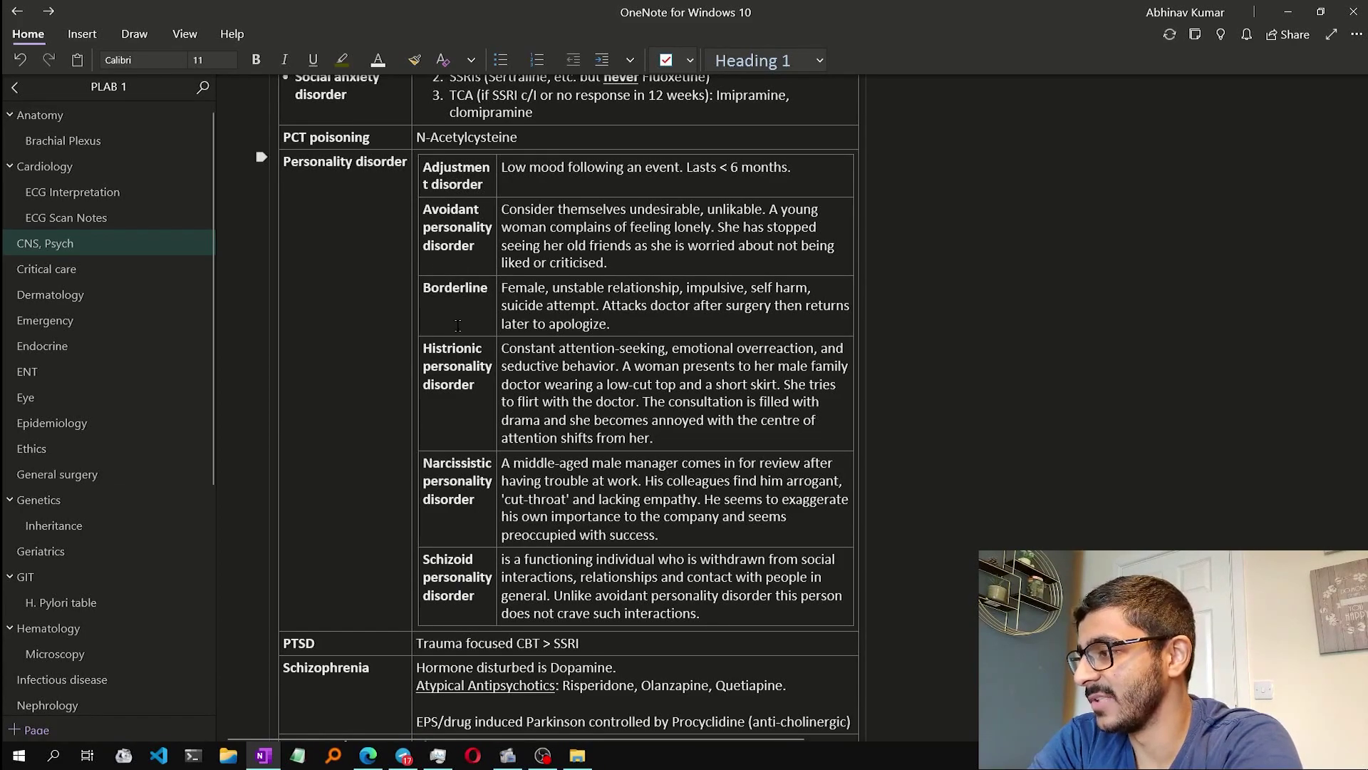
pyautogui.click(105, 423)
pyautogui.scroll(-7, 436, 394)
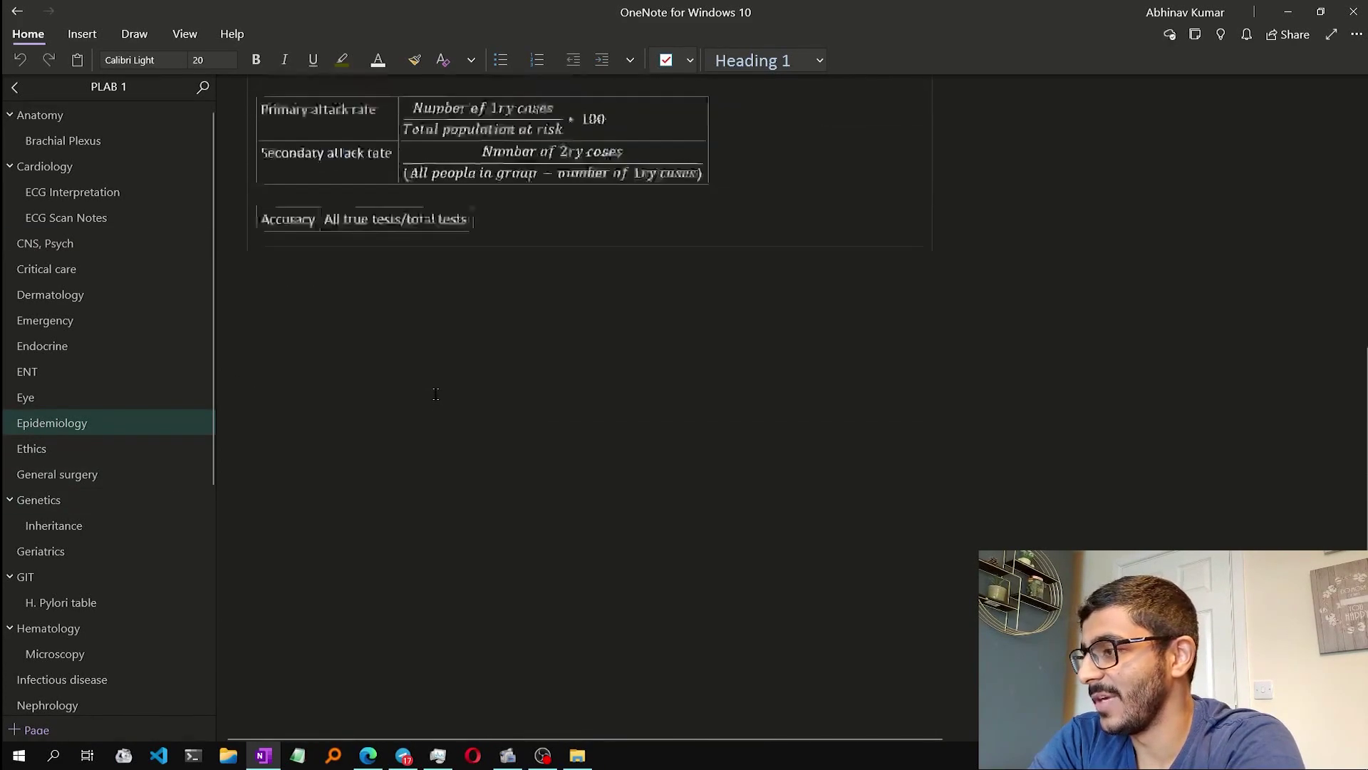
pyautogui.scroll(5, 436, 394)
pyautogui.click(101, 445)
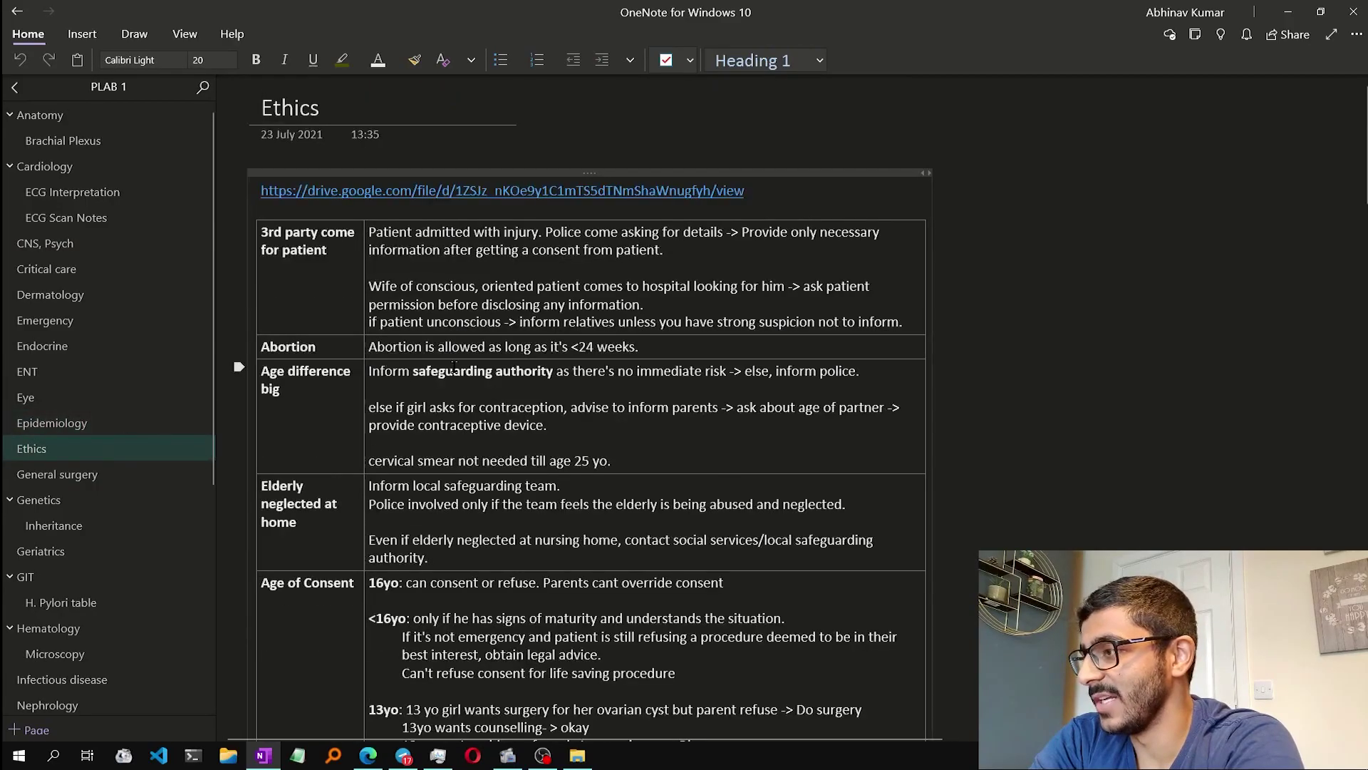
pyautogui.scroll(-10, 592, 406)
pyautogui.scroll(-10, 454, 365)
pyautogui.scroll(6, 454, 369)
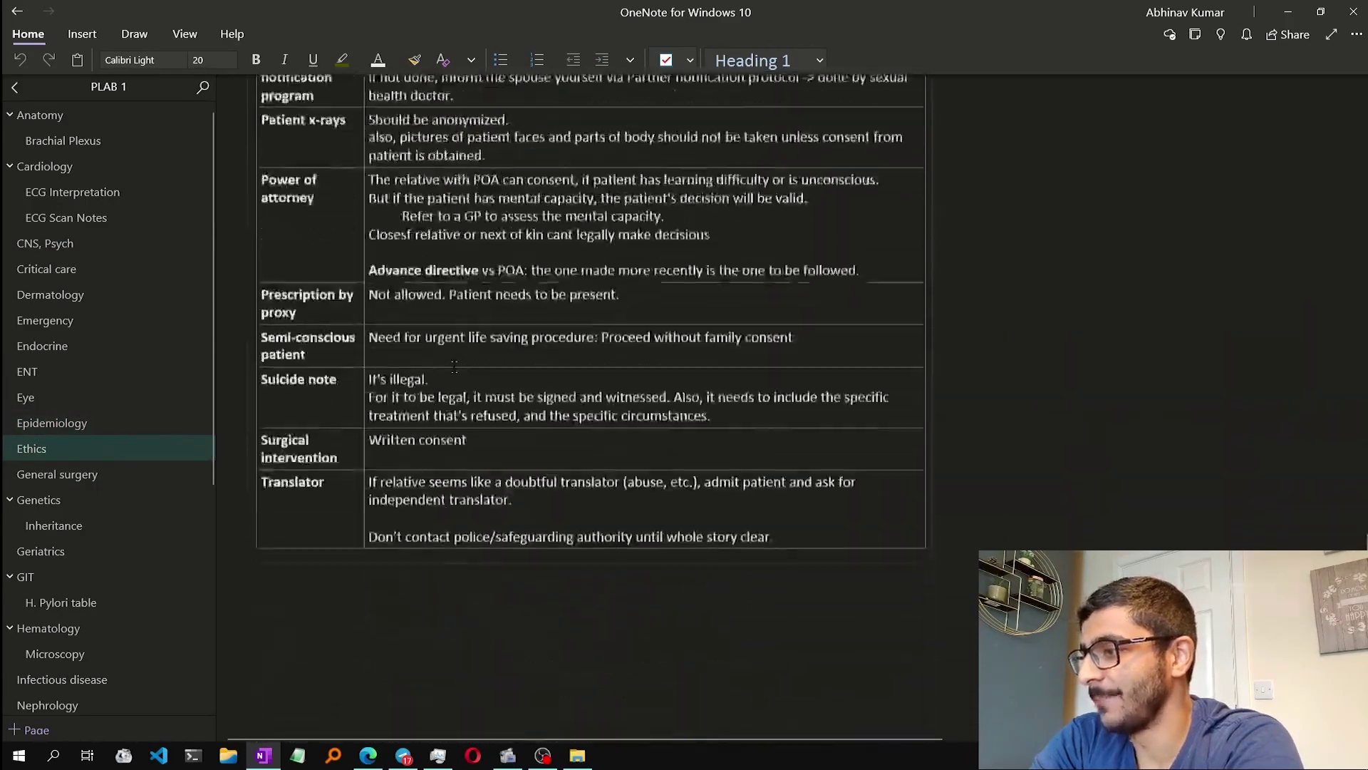
pyautogui.scroll(12, 454, 368)
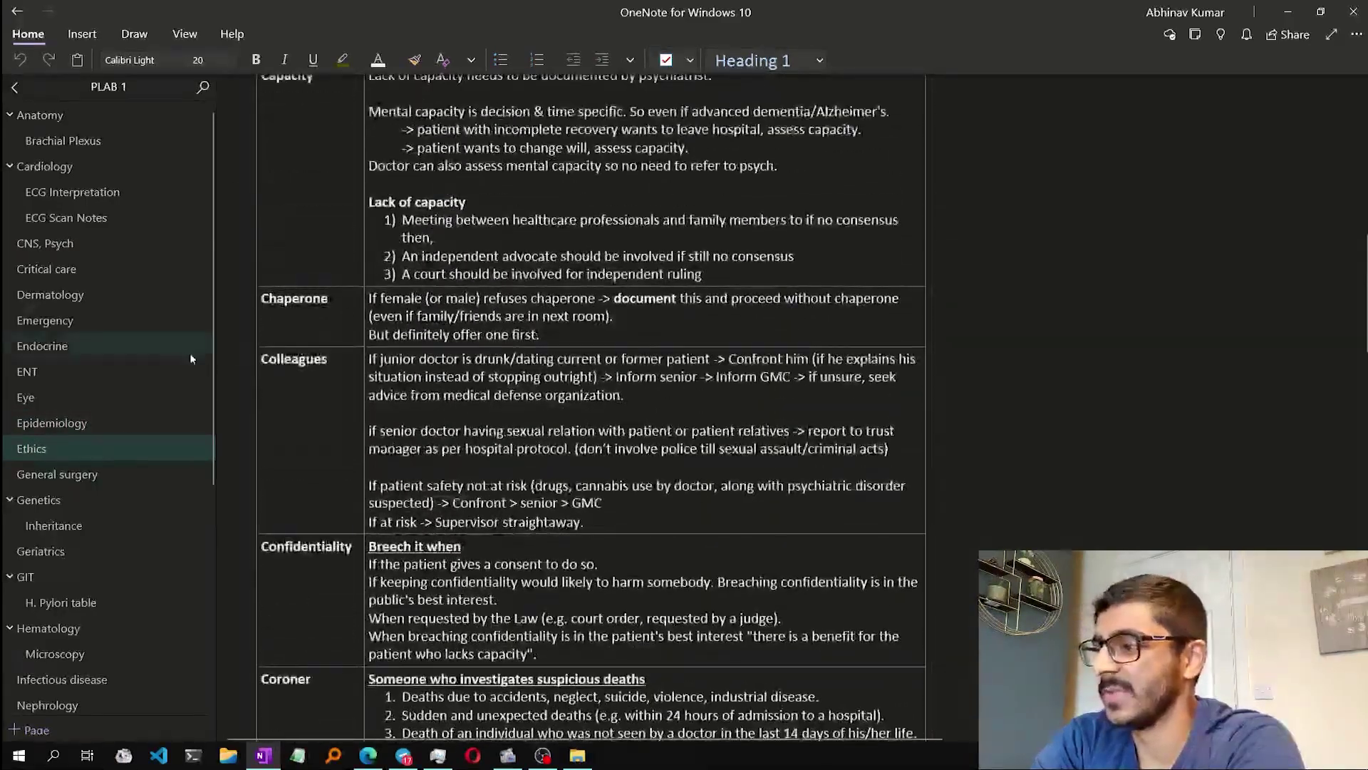
pyautogui.scroll(-5, 101, 495)
pyautogui.click(96, 468)
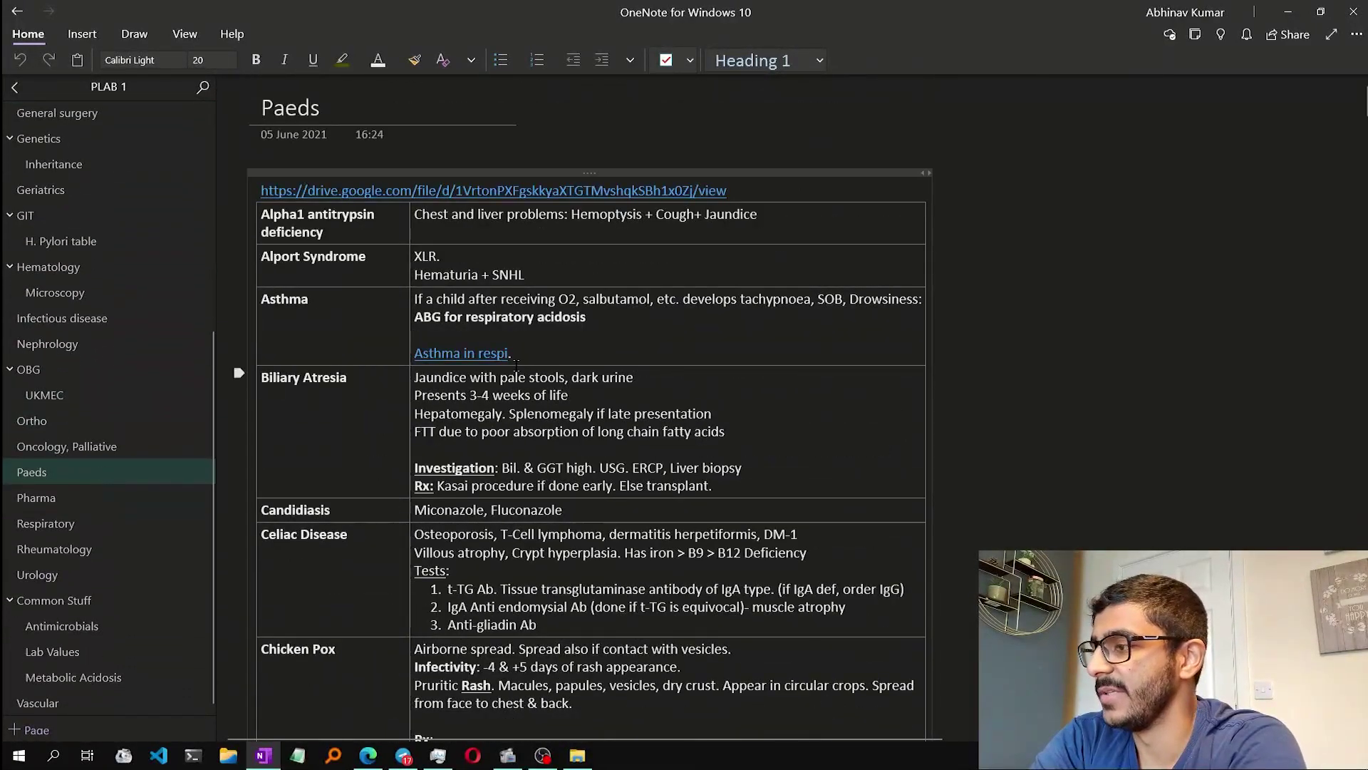
# - Follow the "Asthma in respi" link in the Paeds Asthma row and skim the Respiratory page's asthma and atelectasis notes
pyautogui.scroll(-3, 592, 406)
pyautogui.scroll(3, 378, 365)
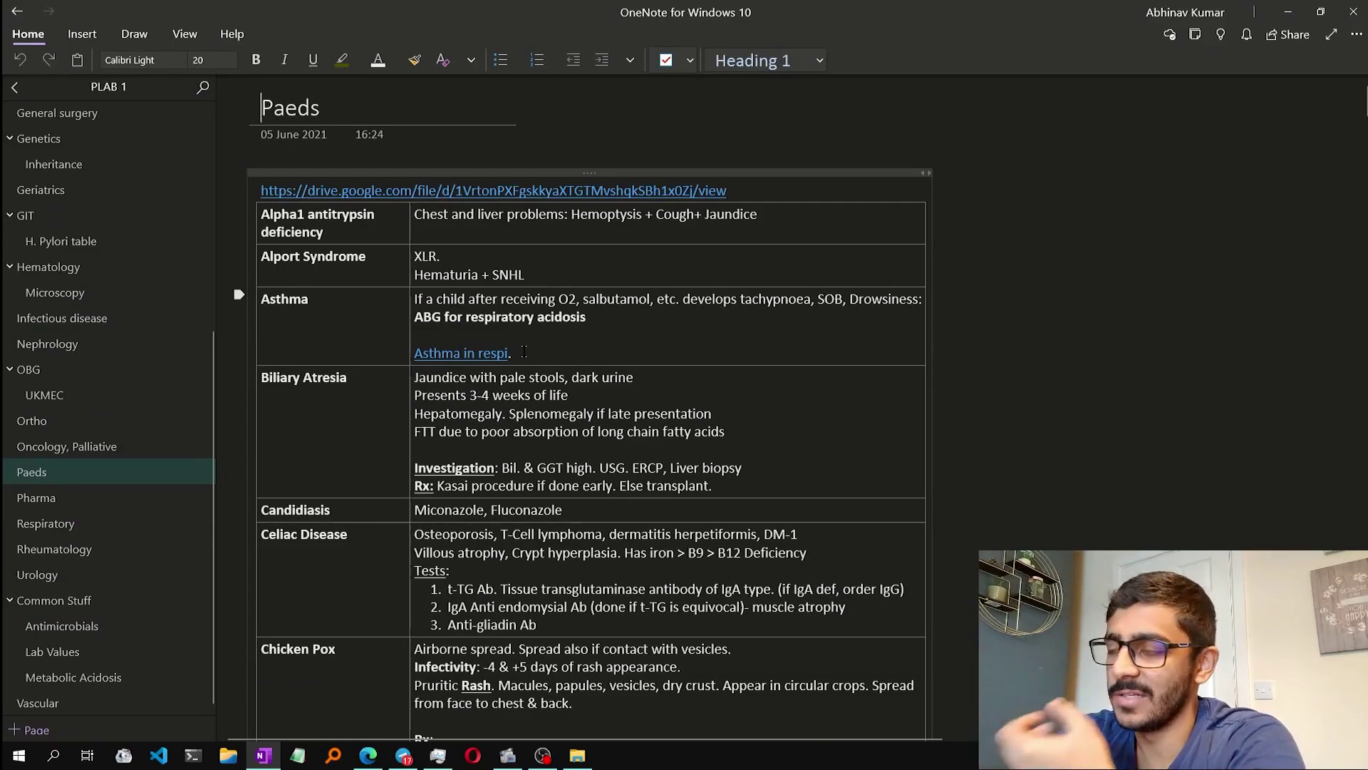
pyautogui.click(480, 362)
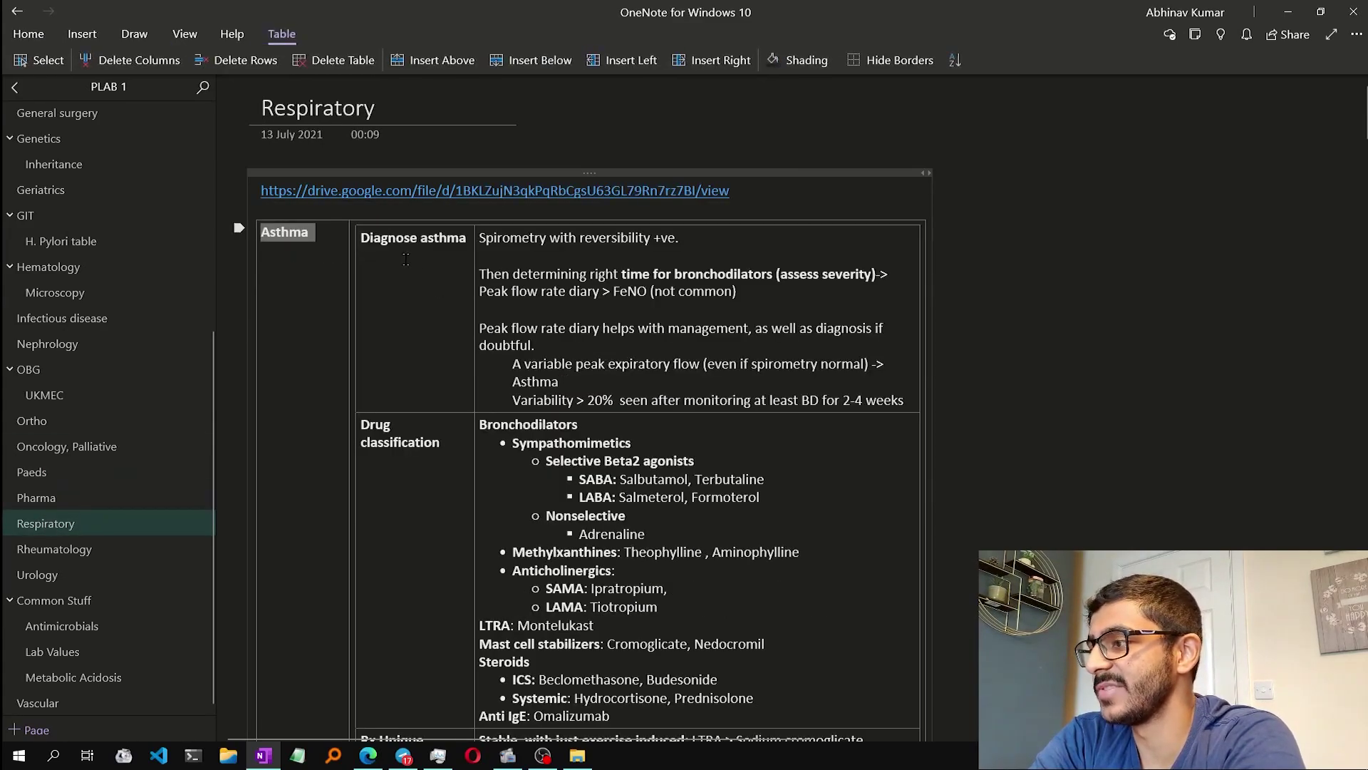
pyautogui.scroll(-15, 405, 258)
pyautogui.scroll(3, 405, 259)
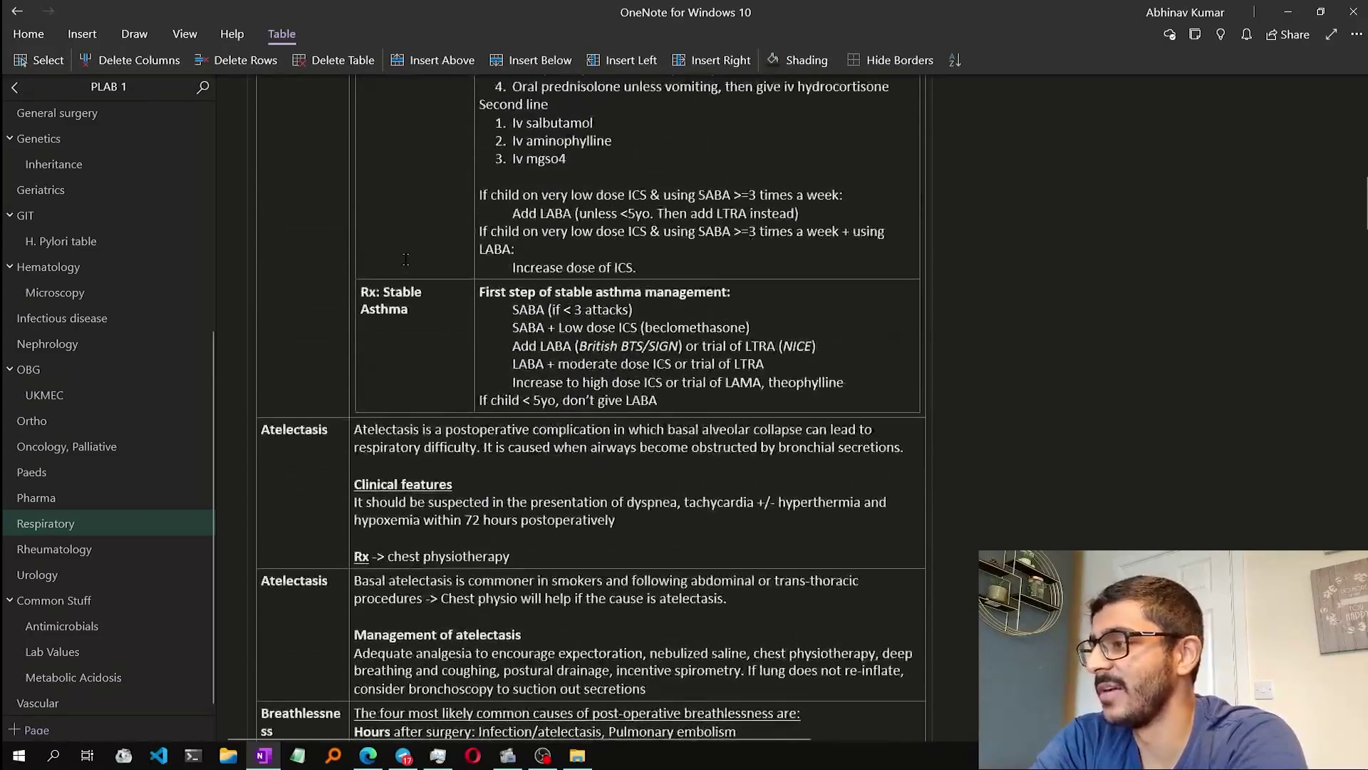
pyautogui.scroll(10, 405, 259)
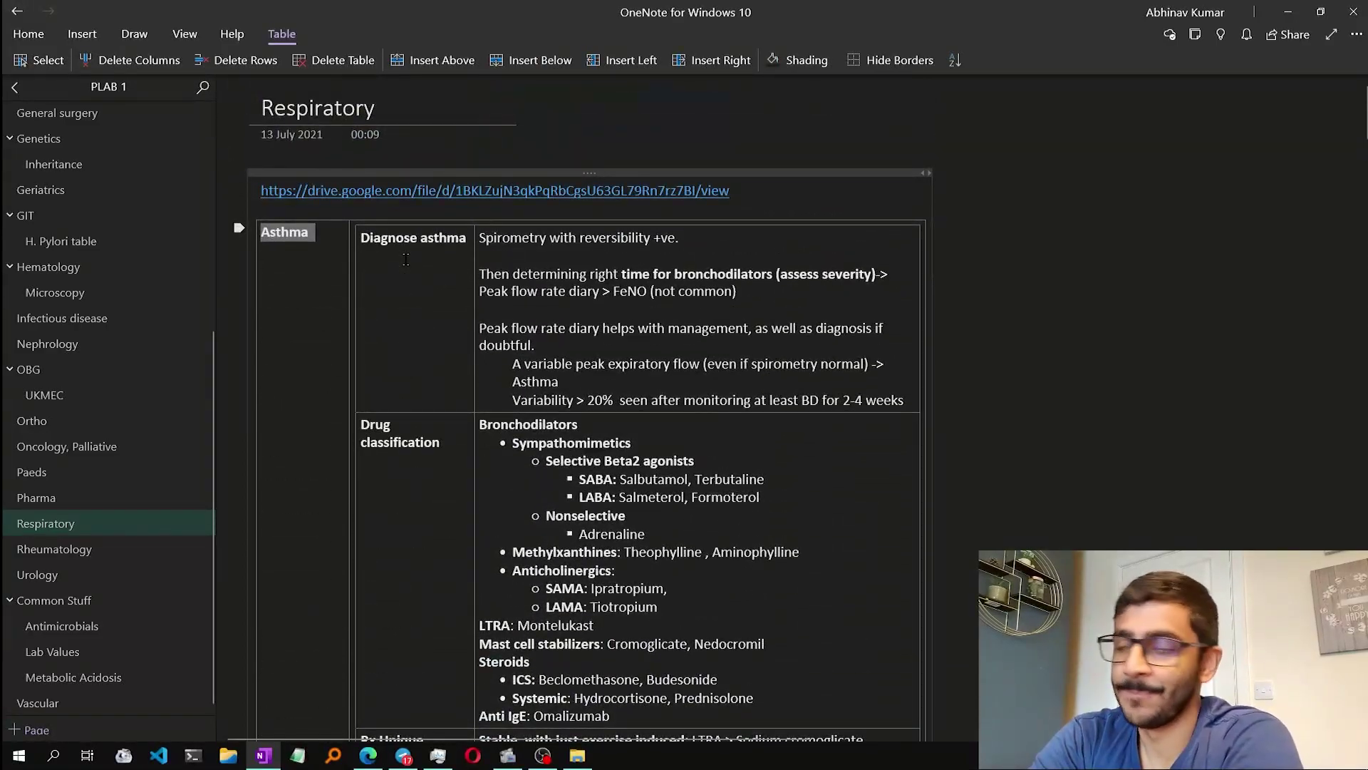
pyautogui.scroll(-10, 406, 258)
pyautogui.scroll(11, 405, 259)
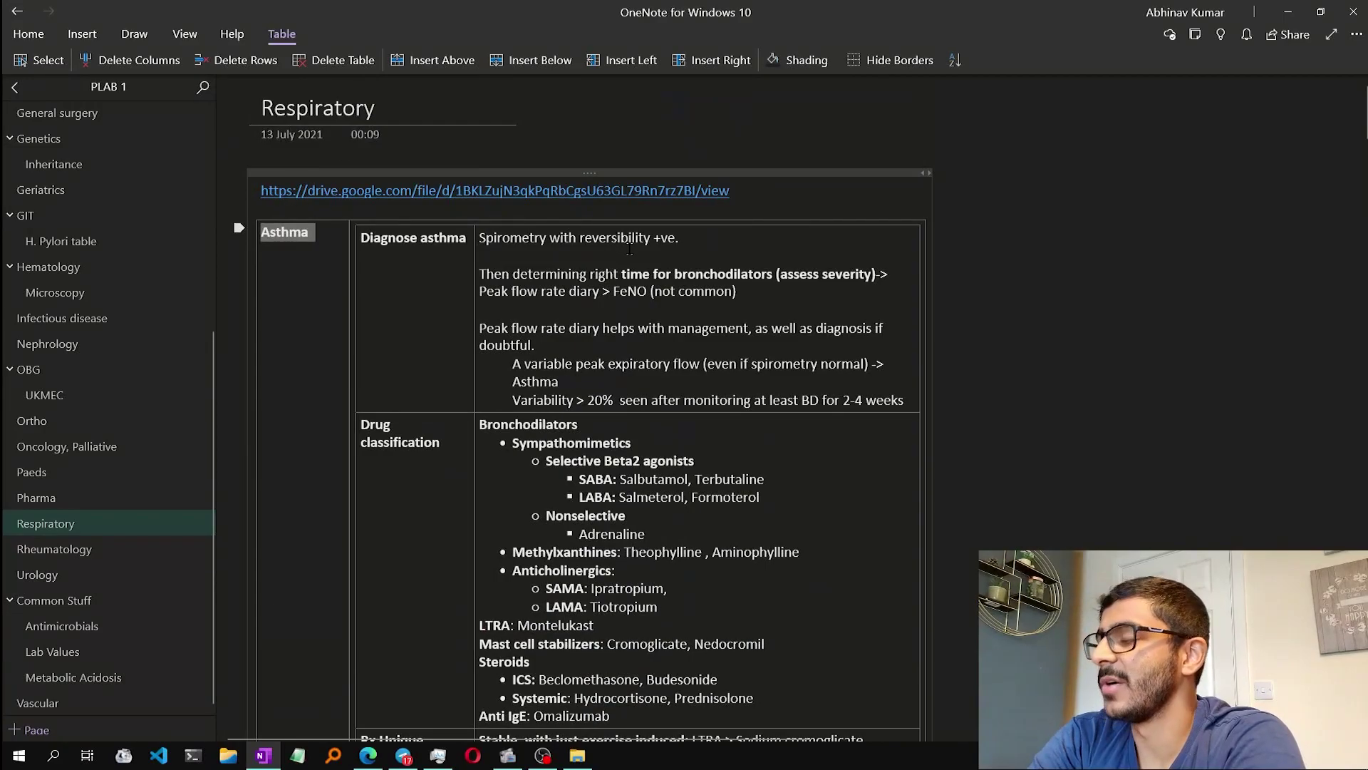
# - Examine the Respiratory page from the acute asthma treatment rows down to the LTOT section under COPD
pyautogui.scroll(-10, 788, 354)
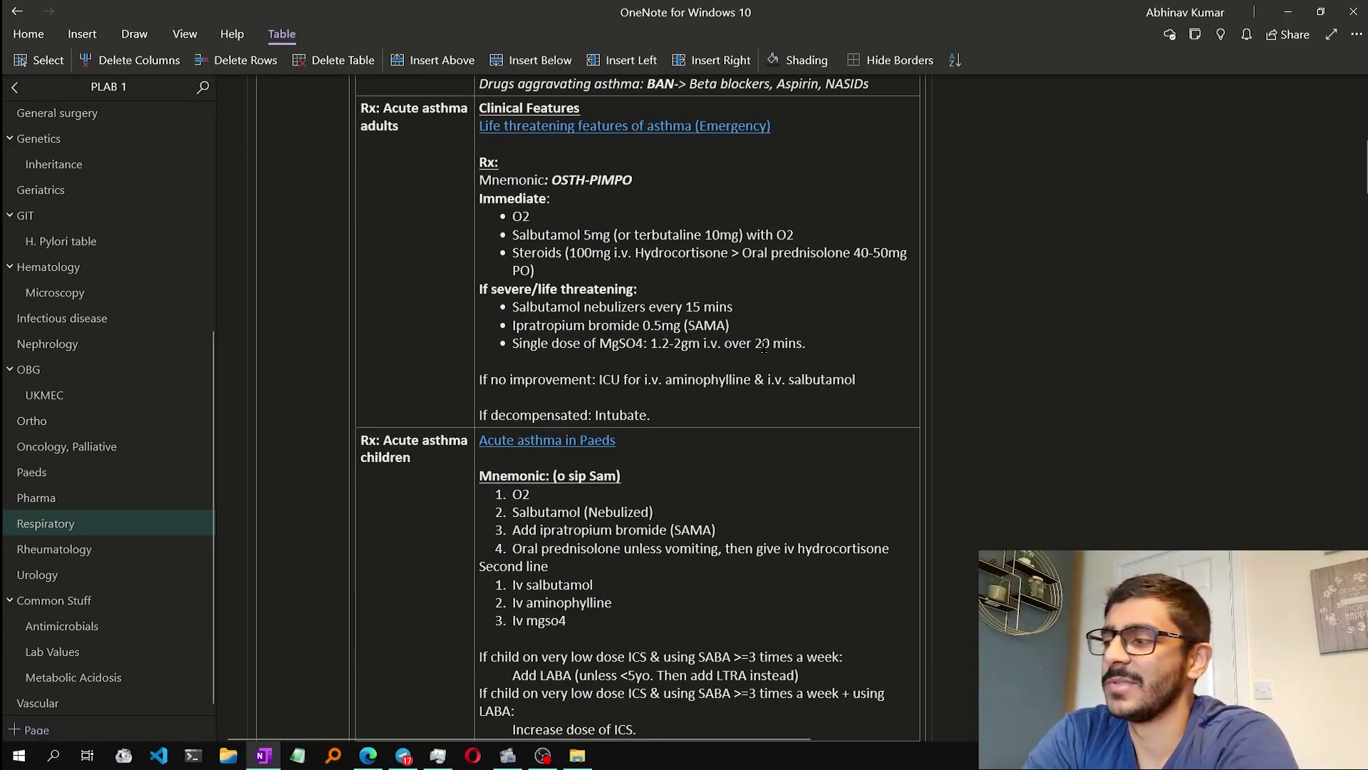
pyautogui.scroll(-20, 764, 347)
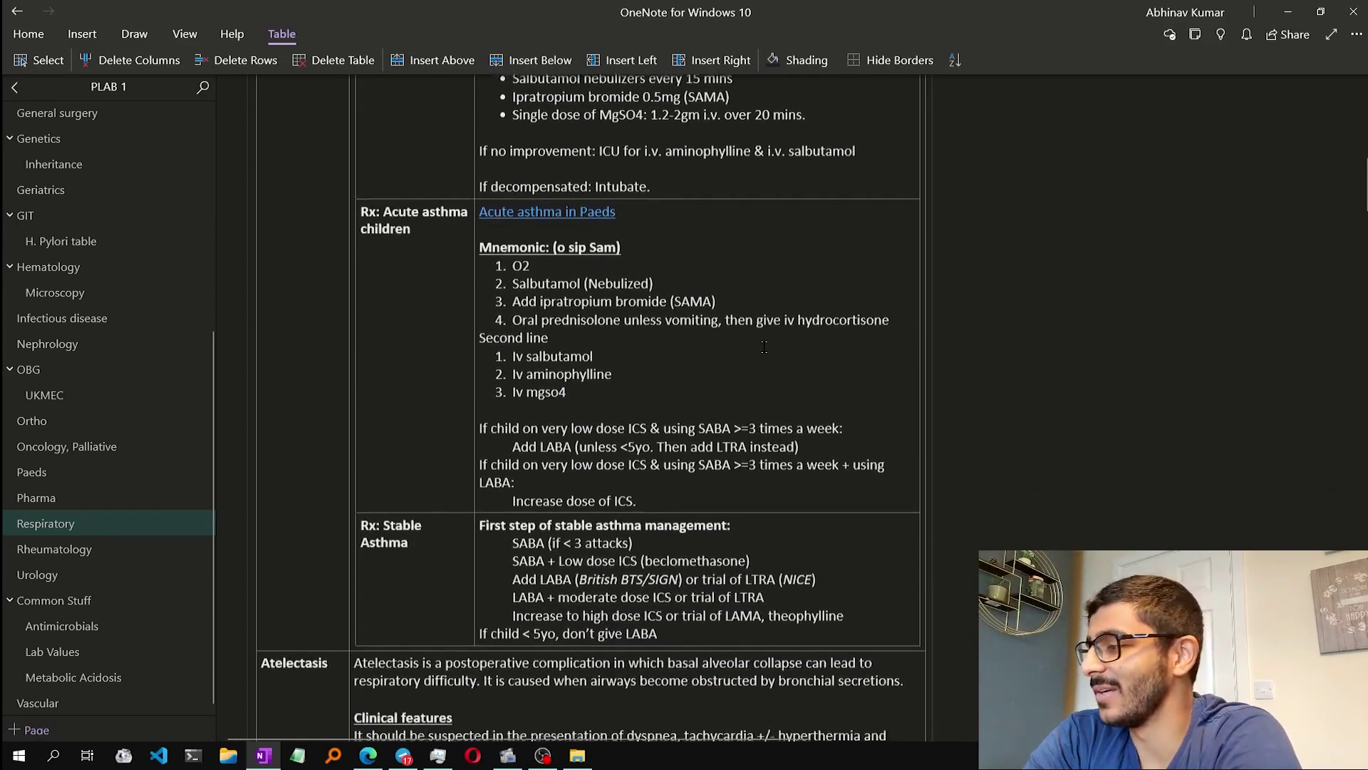
pyautogui.scroll(-8, 761, 354)
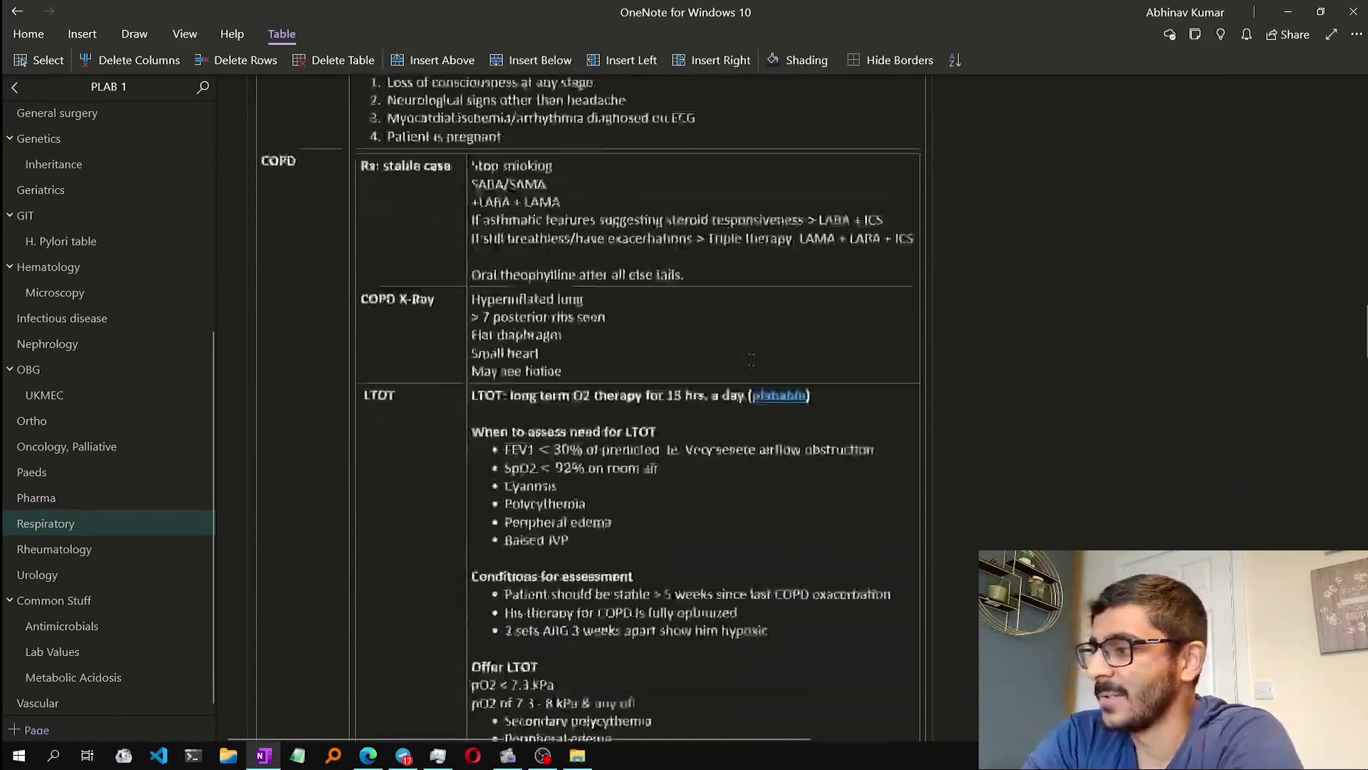
pyautogui.scroll(8, 565, 415)
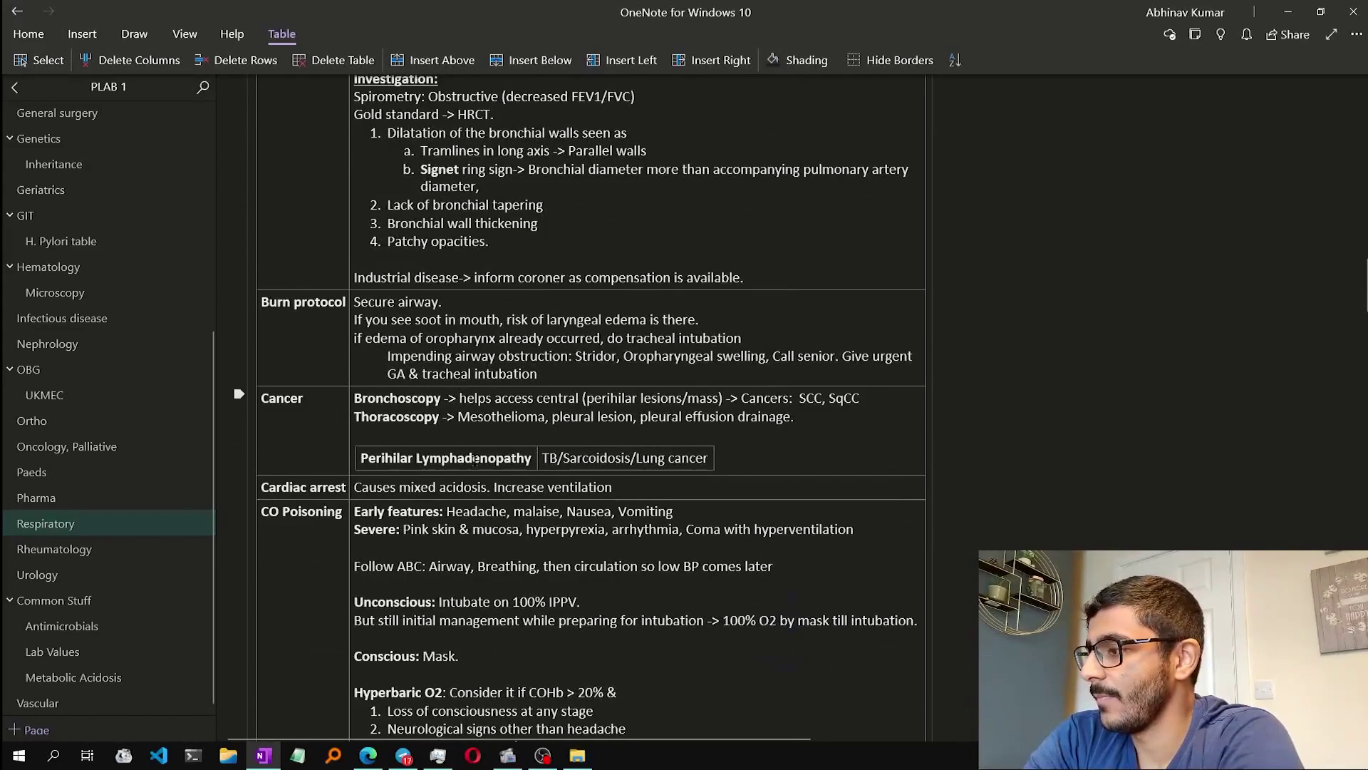
pyautogui.scroll(-8, 723, 285)
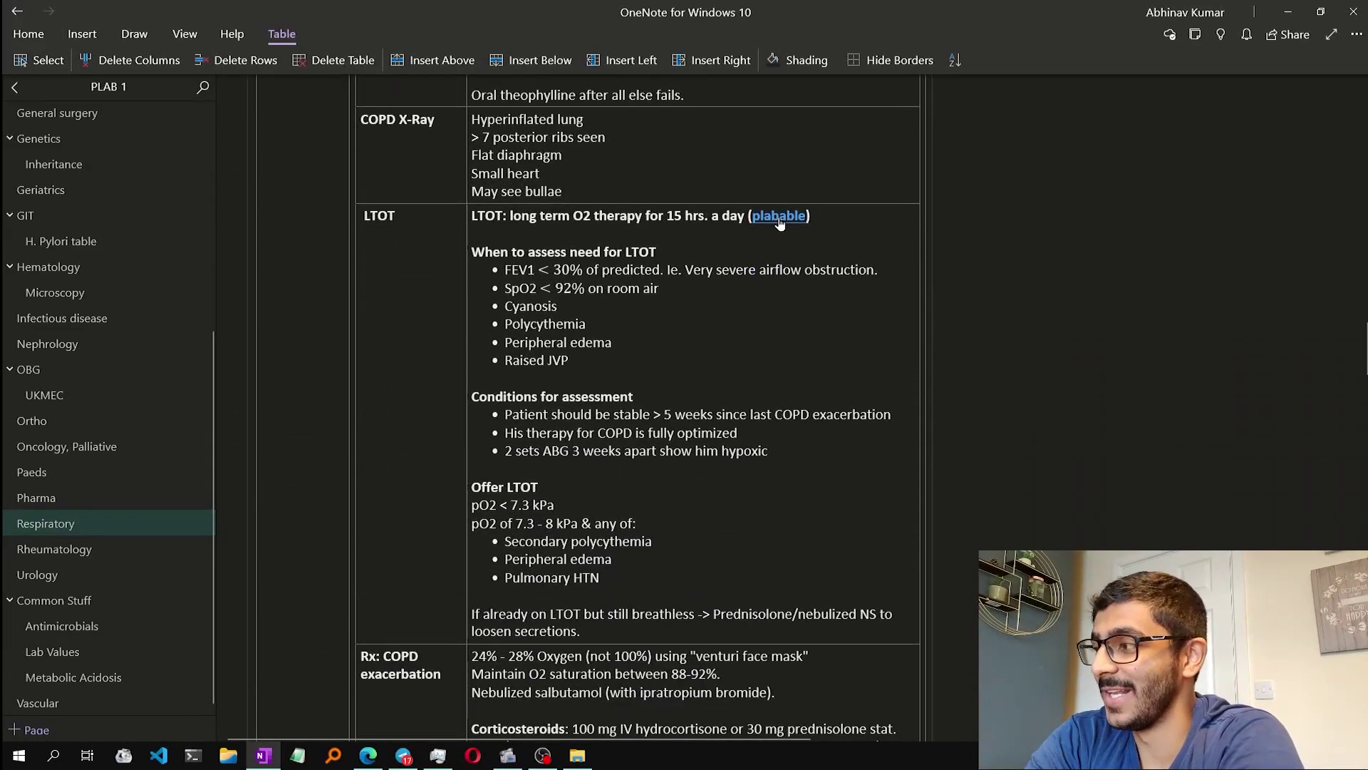
# - Open the plabable source link in the LTOT section, dismiss the account notice and return to the OneNote page
pyautogui.click(780, 217)
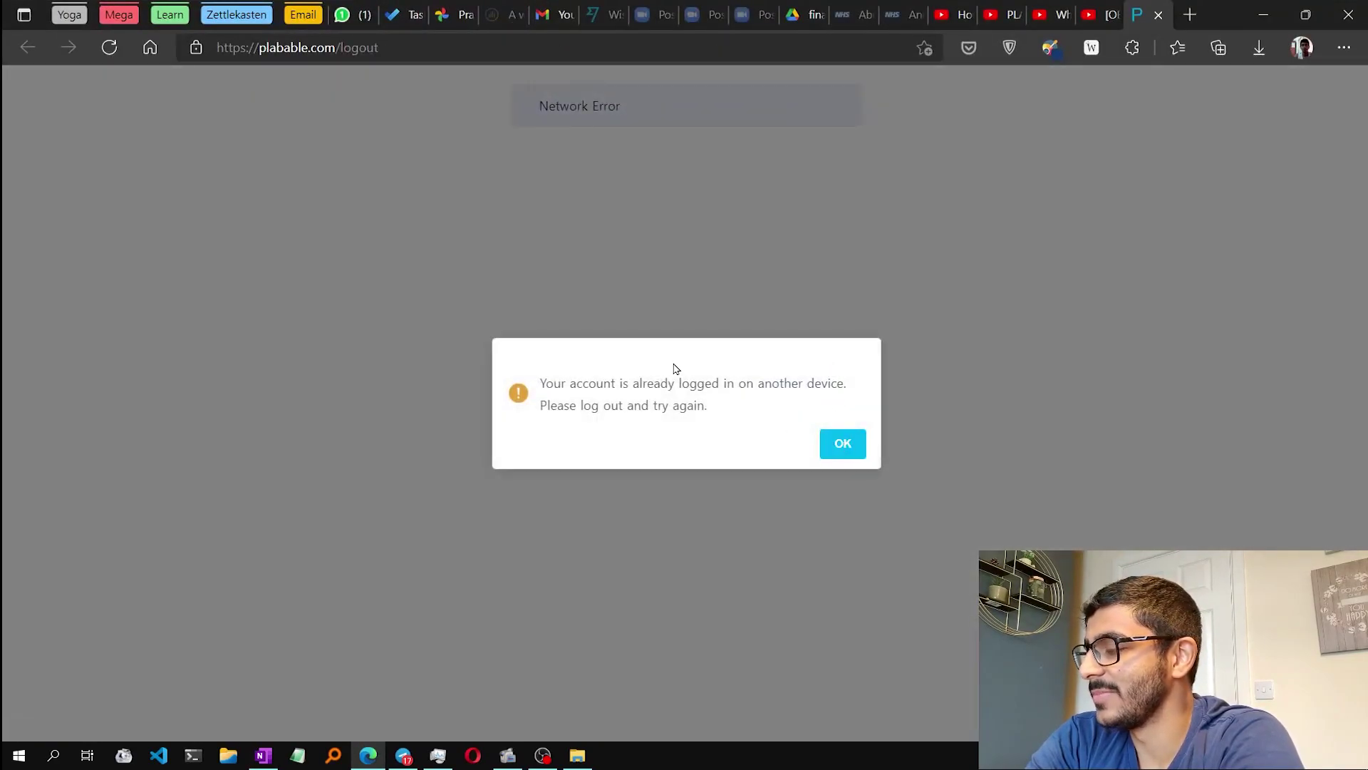
pyautogui.click(835, 446)
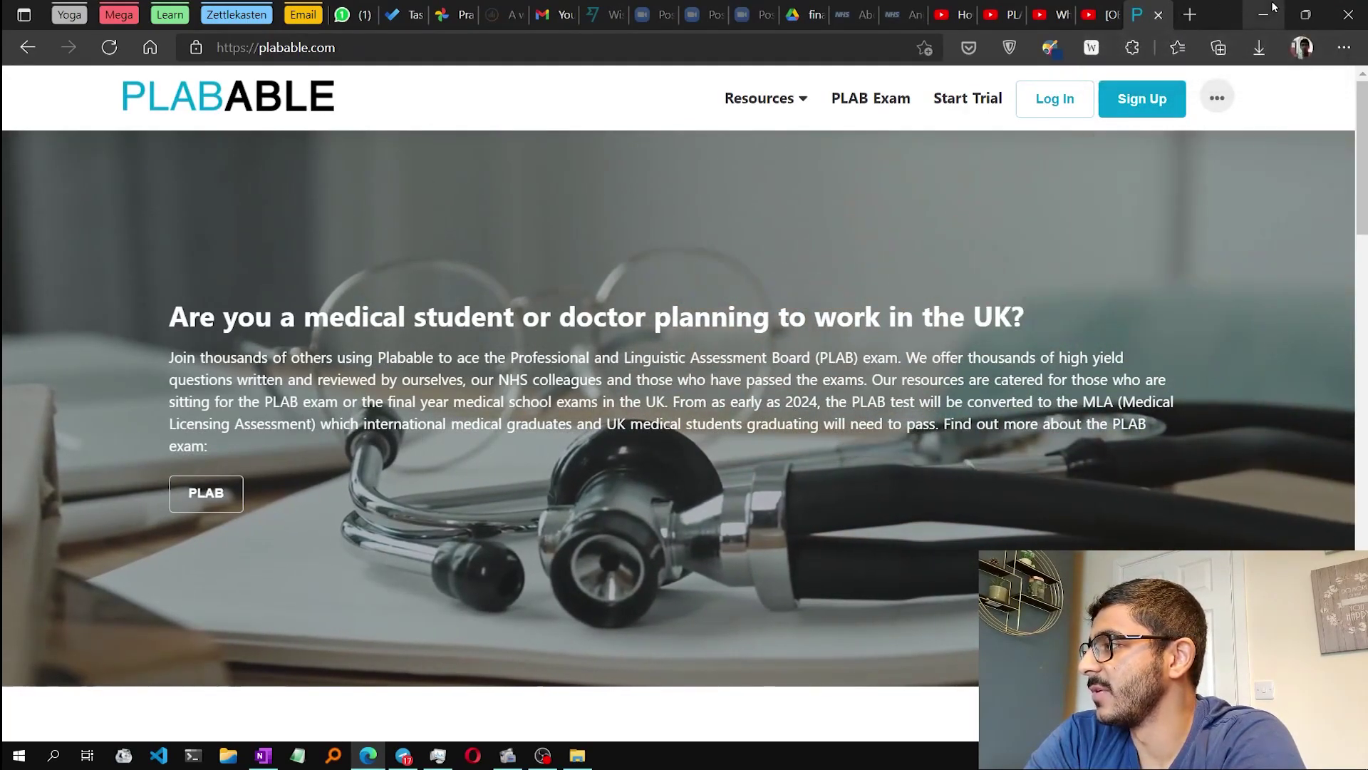
pyautogui.hotkey('alt', 'Tab')
# - Look through the remaining Respiratory rows, including pneumonia, pneumothorax and pulmonary embolism
pyautogui.scroll(-20, 533, 327)
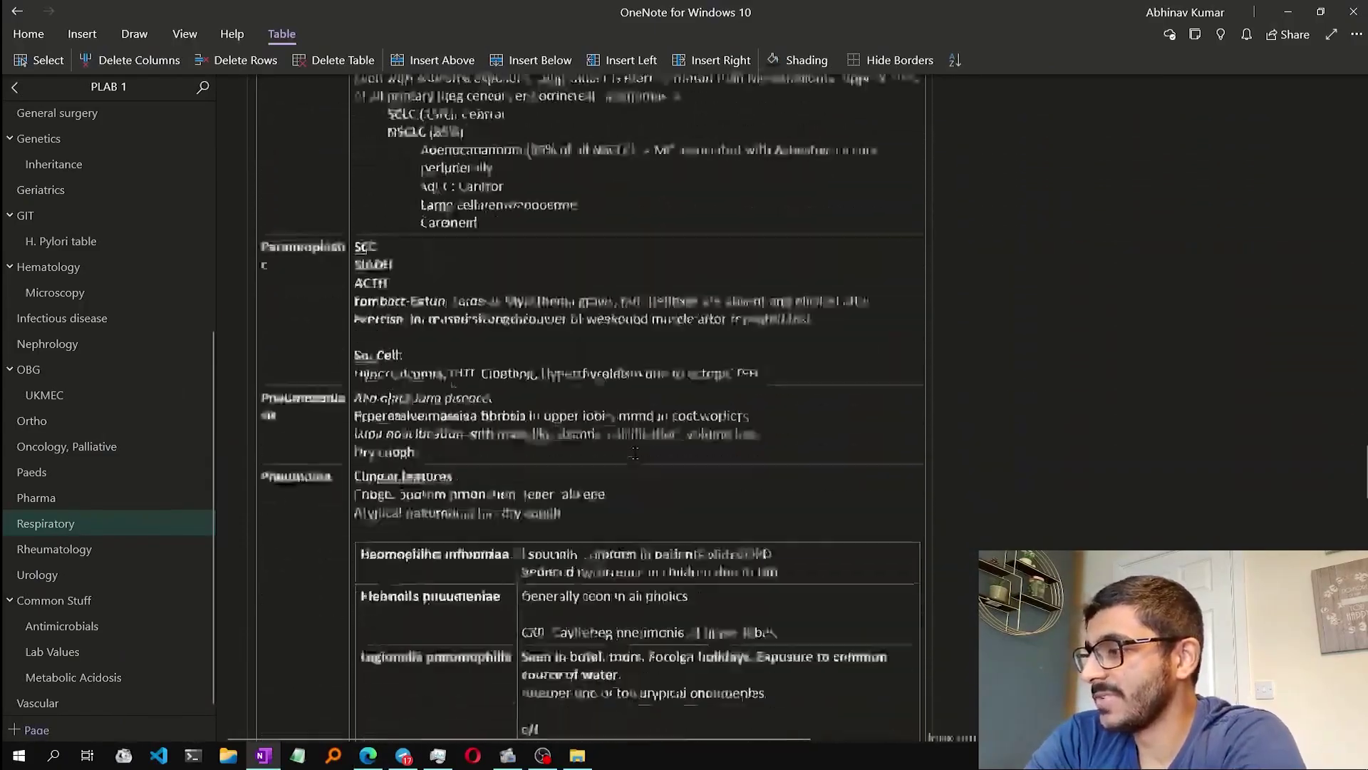
pyautogui.scroll(8, 784, 430)
pyautogui.scroll(-20, 635, 451)
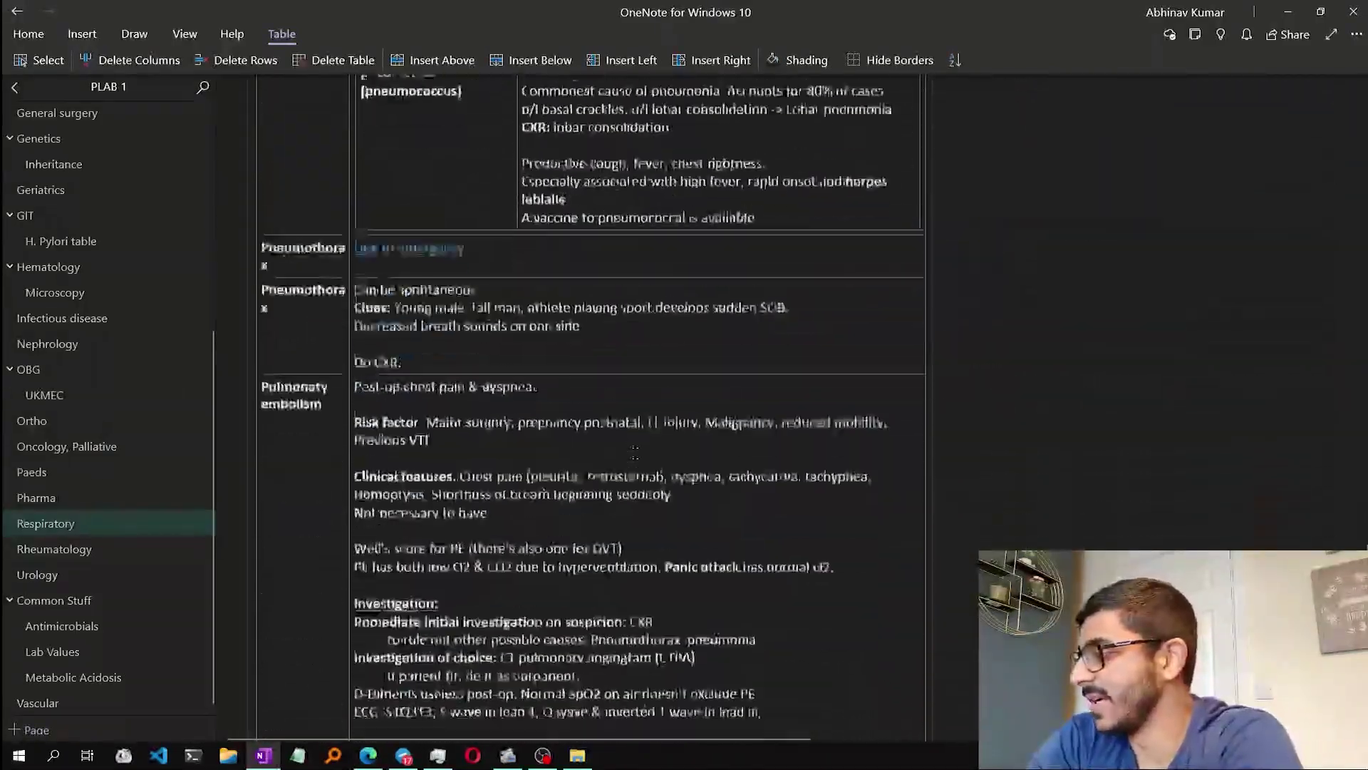
pyautogui.scroll(-8, 635, 451)
pyautogui.scroll(10, 635, 452)
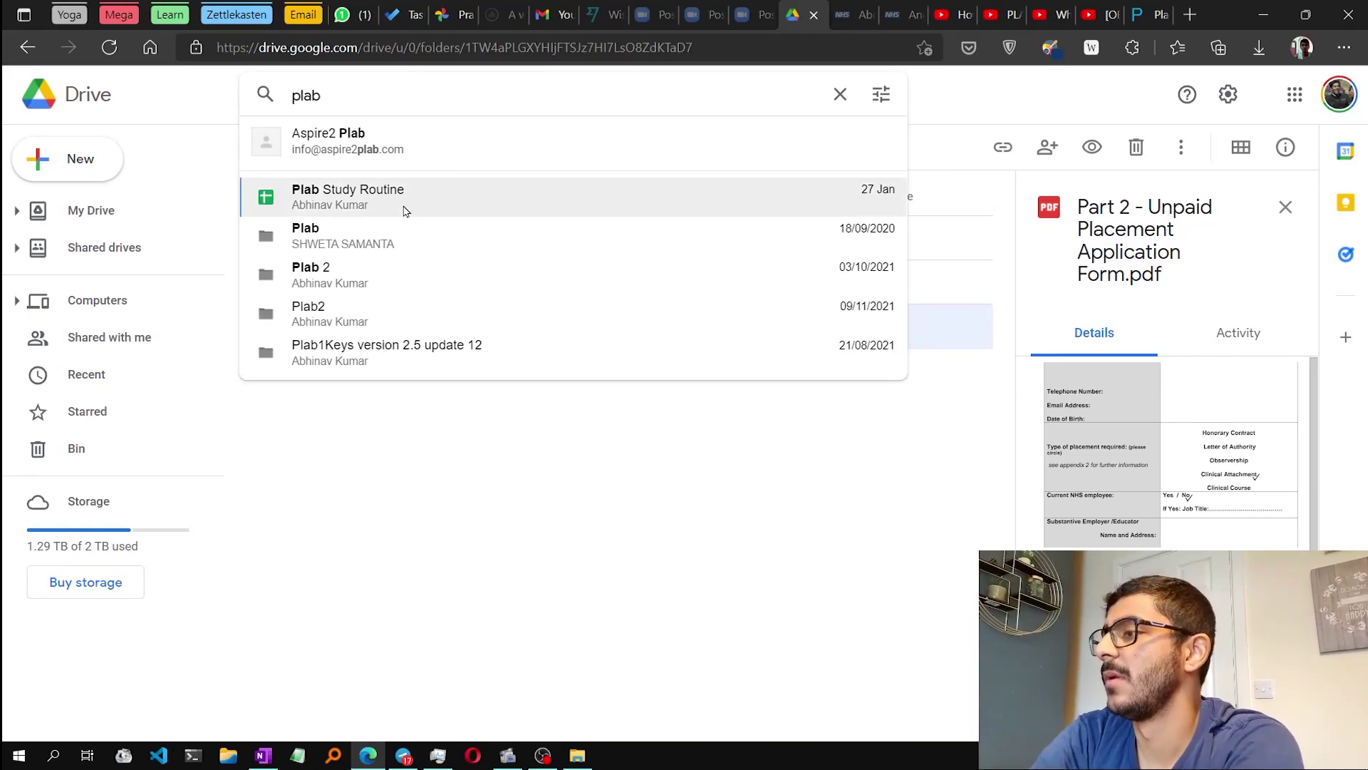
# - Open the Plab Study Routine spreadsheet from the Google Drive search for "plab" and look through its subject schedule
pyautogui.click(404, 208)
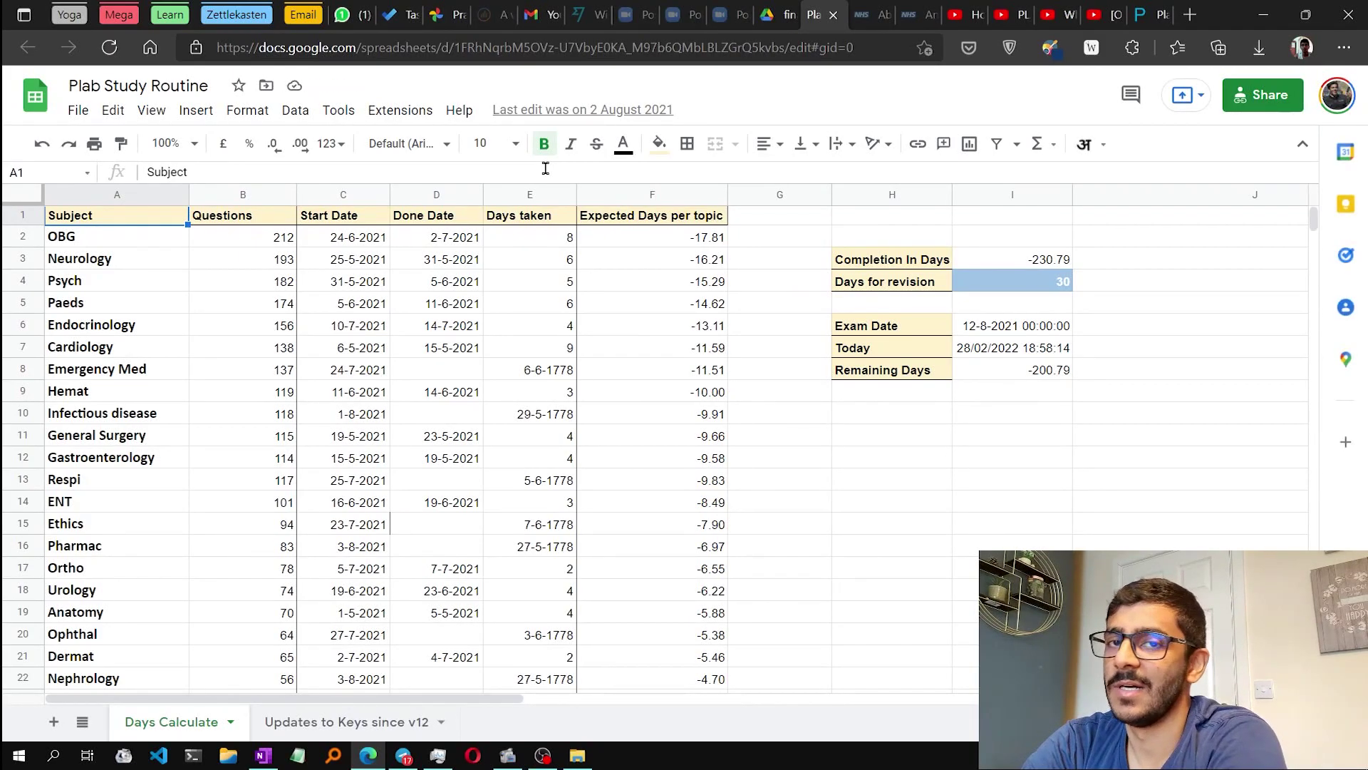
pyautogui.scroll(-8, 114, 257)
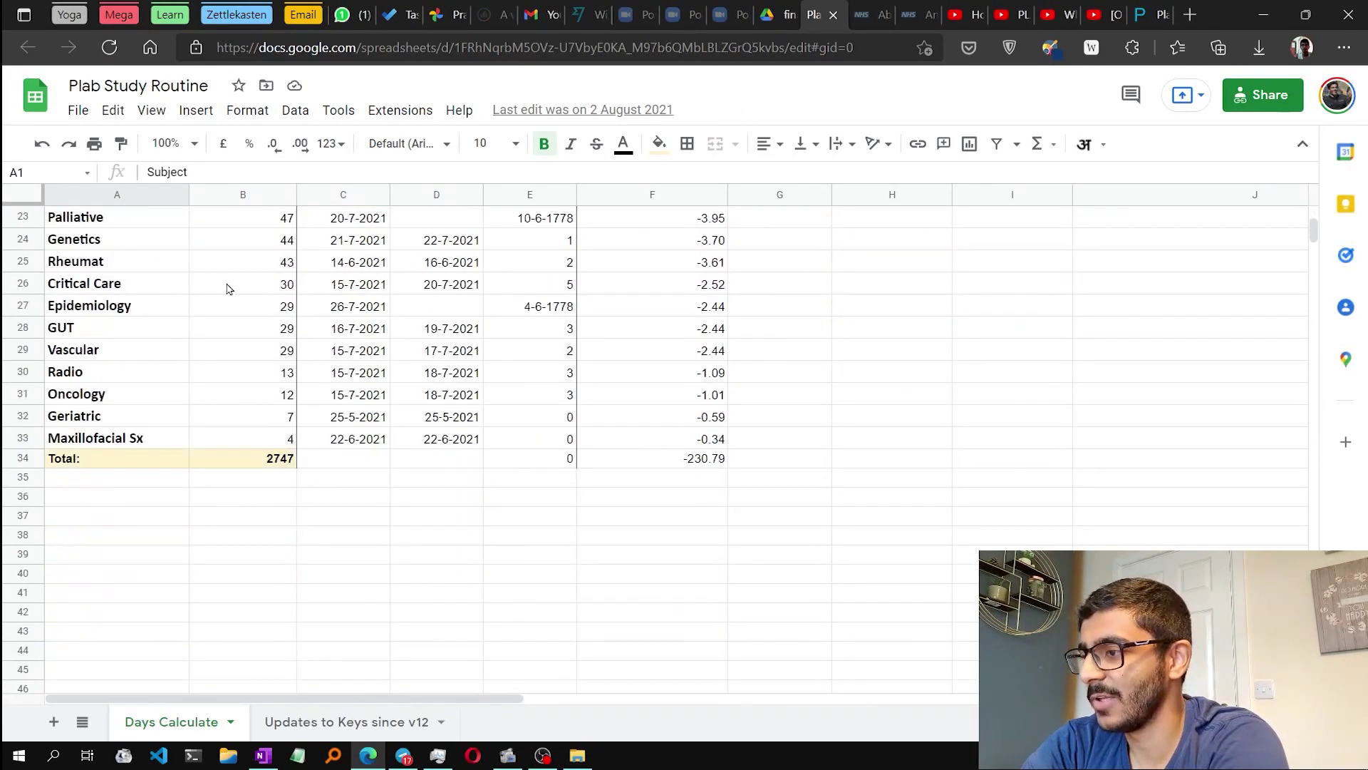
pyautogui.scroll(8, 235, 290)
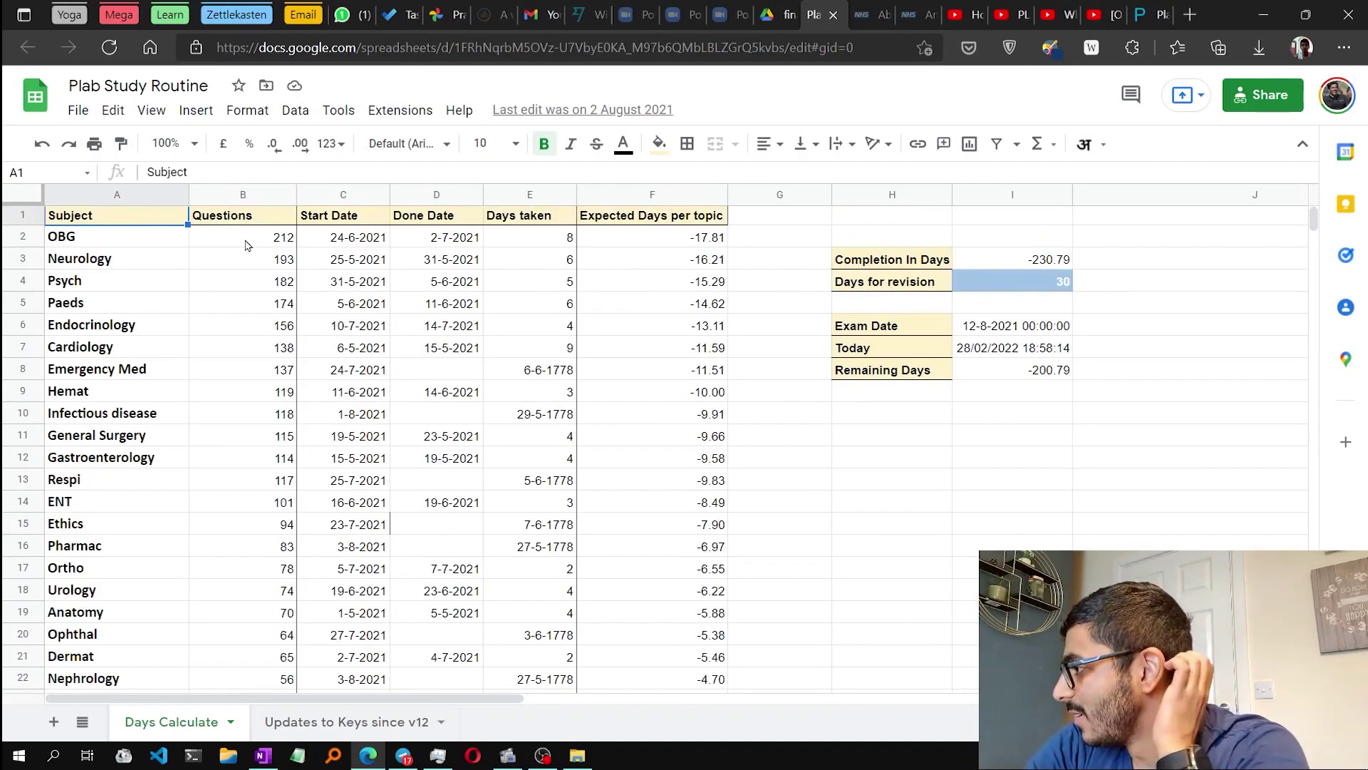
# - Examine the Questions and Days taken columns of the study schedule from OBG down to the Total row
pyautogui.scroll(-3, 245, 244)
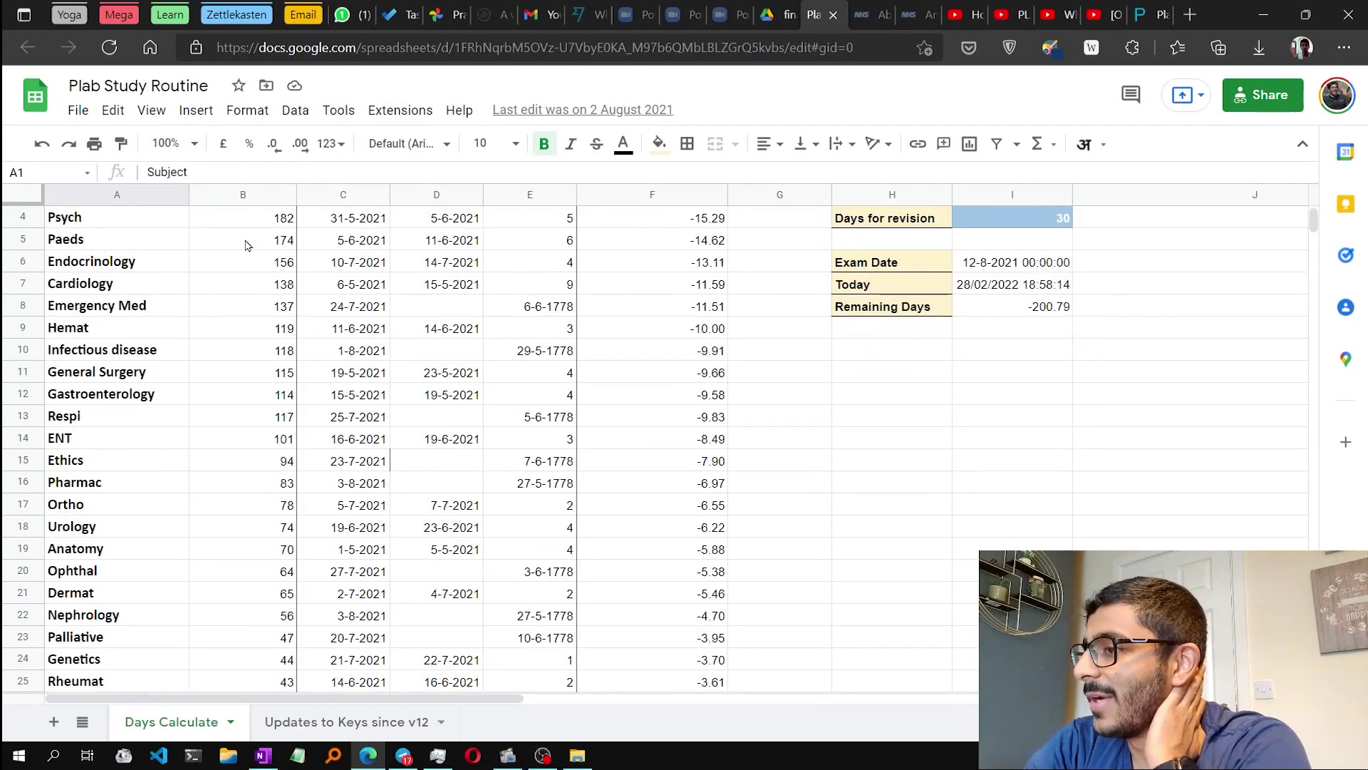
pyautogui.scroll(3, 246, 244)
pyautogui.scroll(-7, 278, 244)
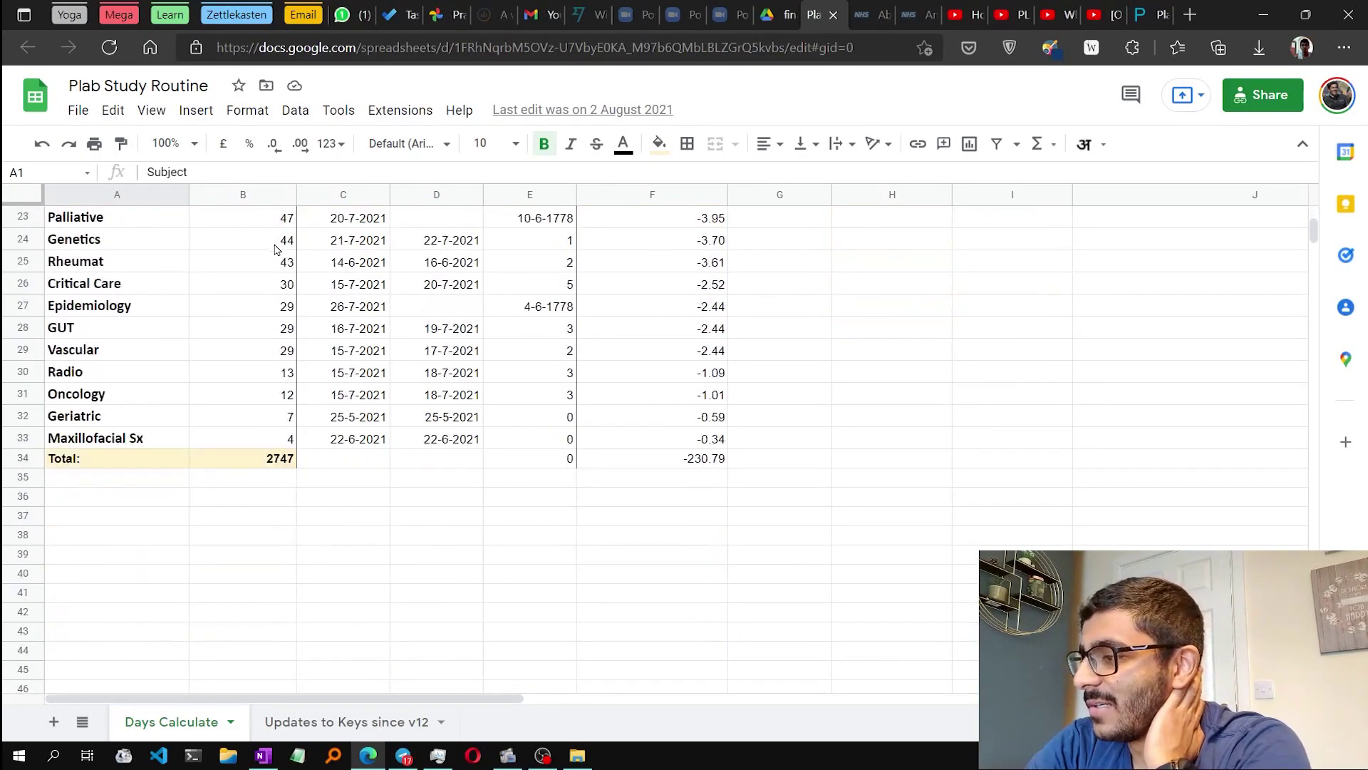
pyautogui.scroll(7, 278, 244)
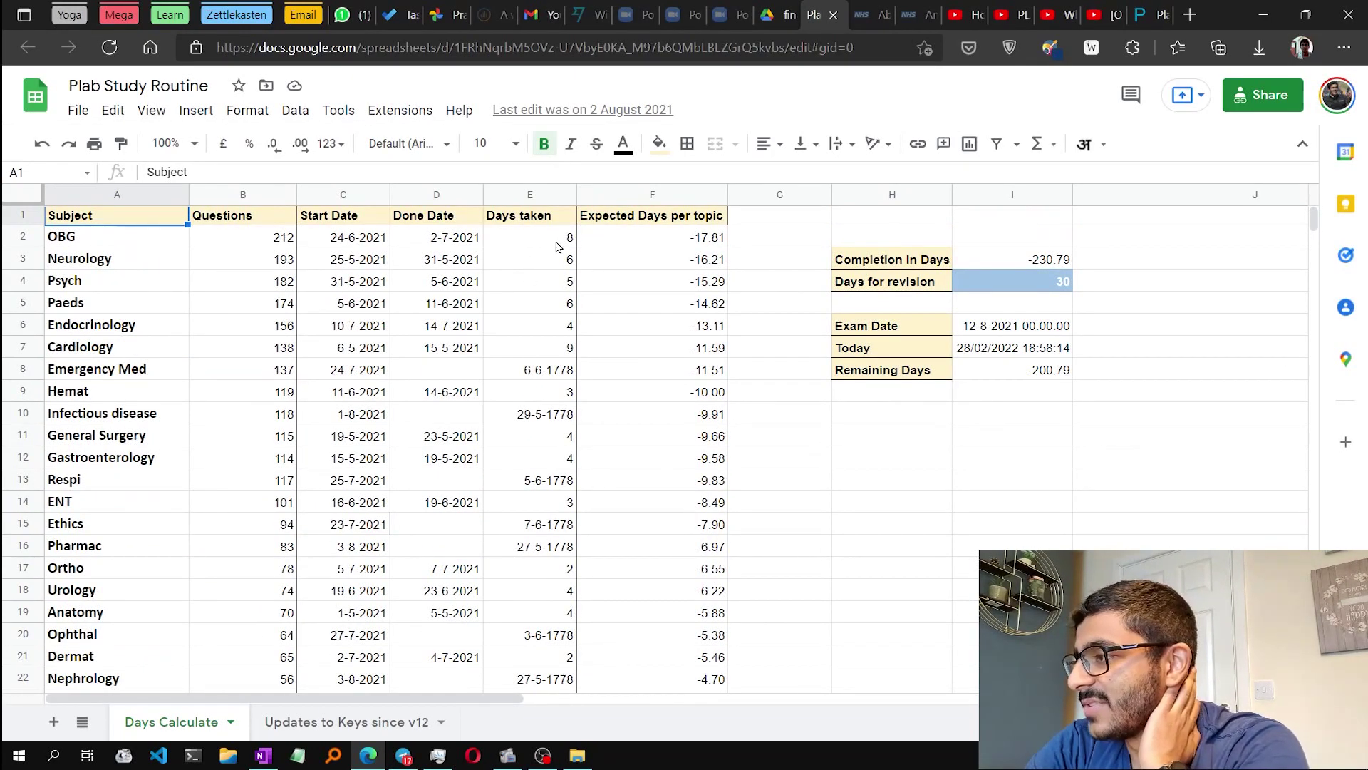
pyautogui.scroll(-4, 549, 322)
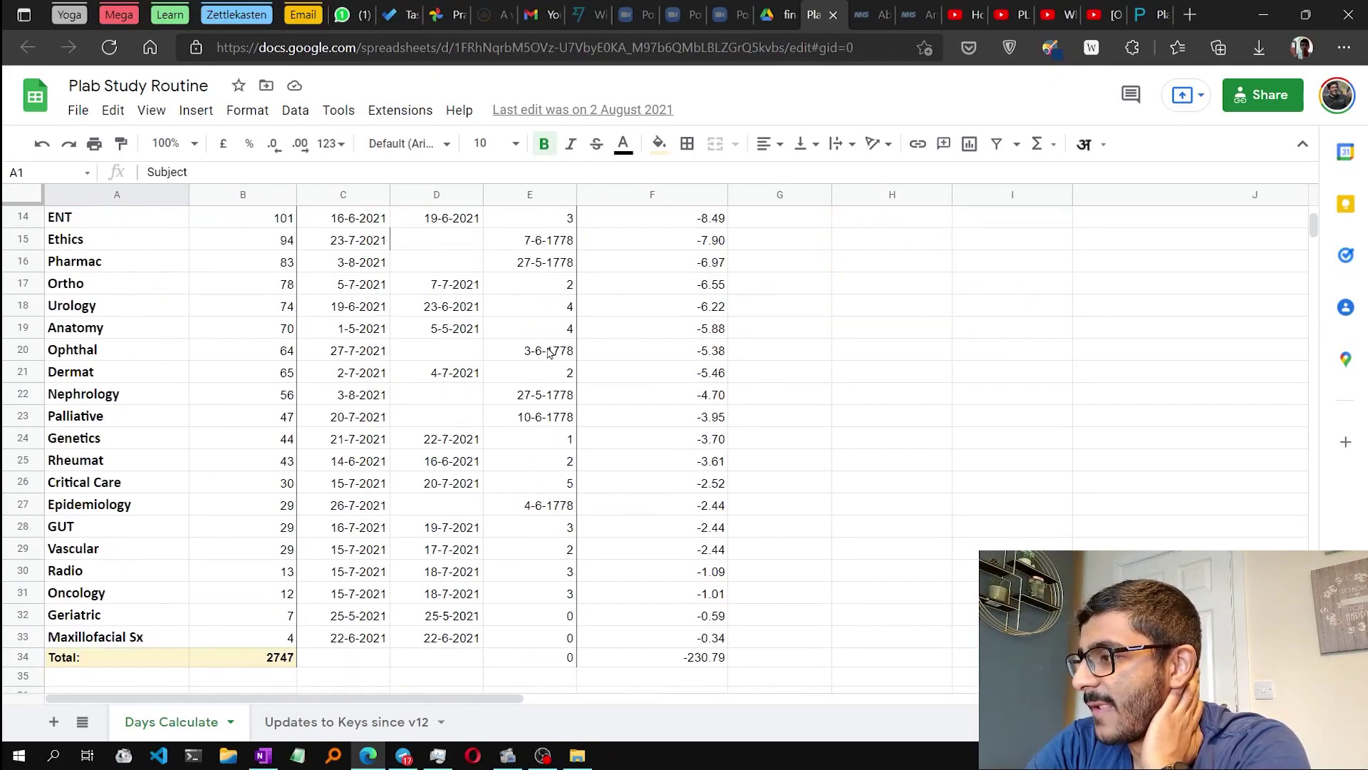
# - Inspect the Days taken formula and the Done Date cell in the Nephrology row
pyautogui.click(449, 396)
pyautogui.click(548, 397)
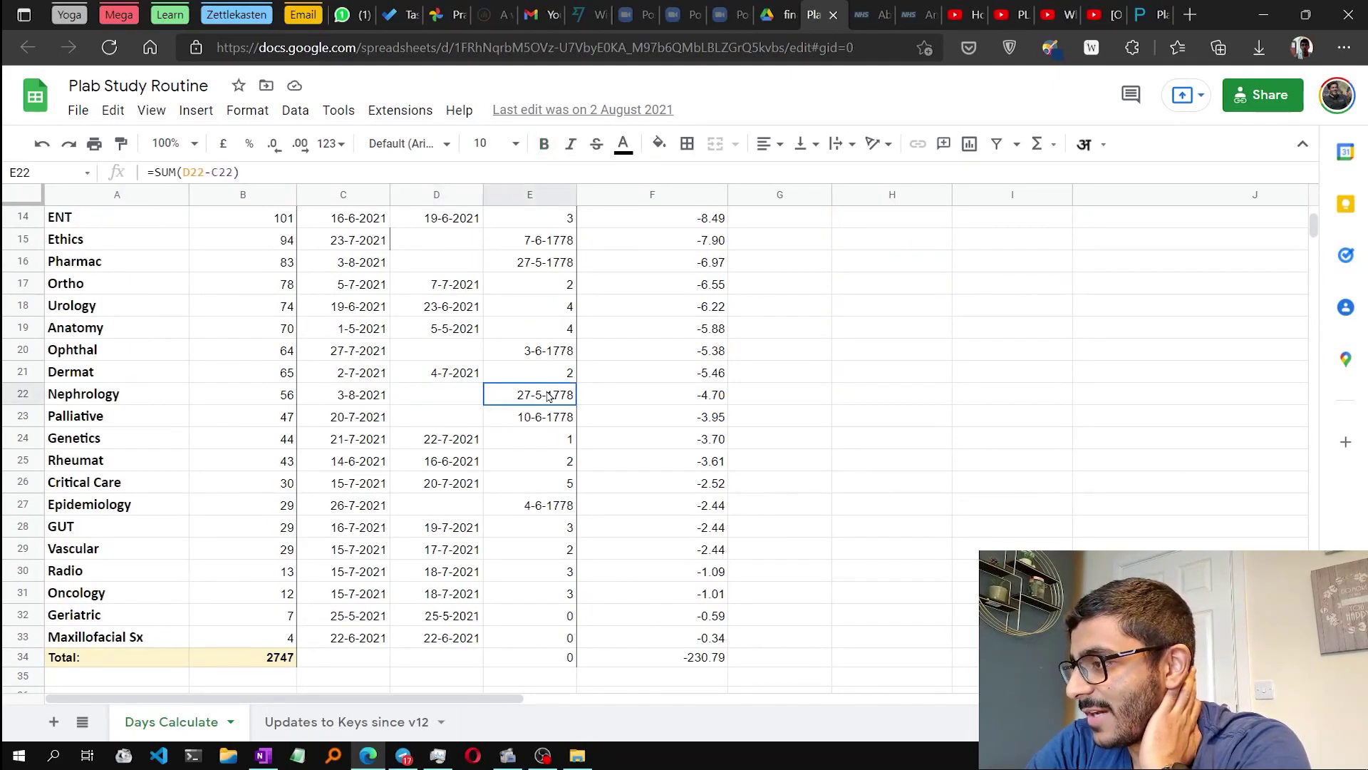
pyautogui.click(449, 398)
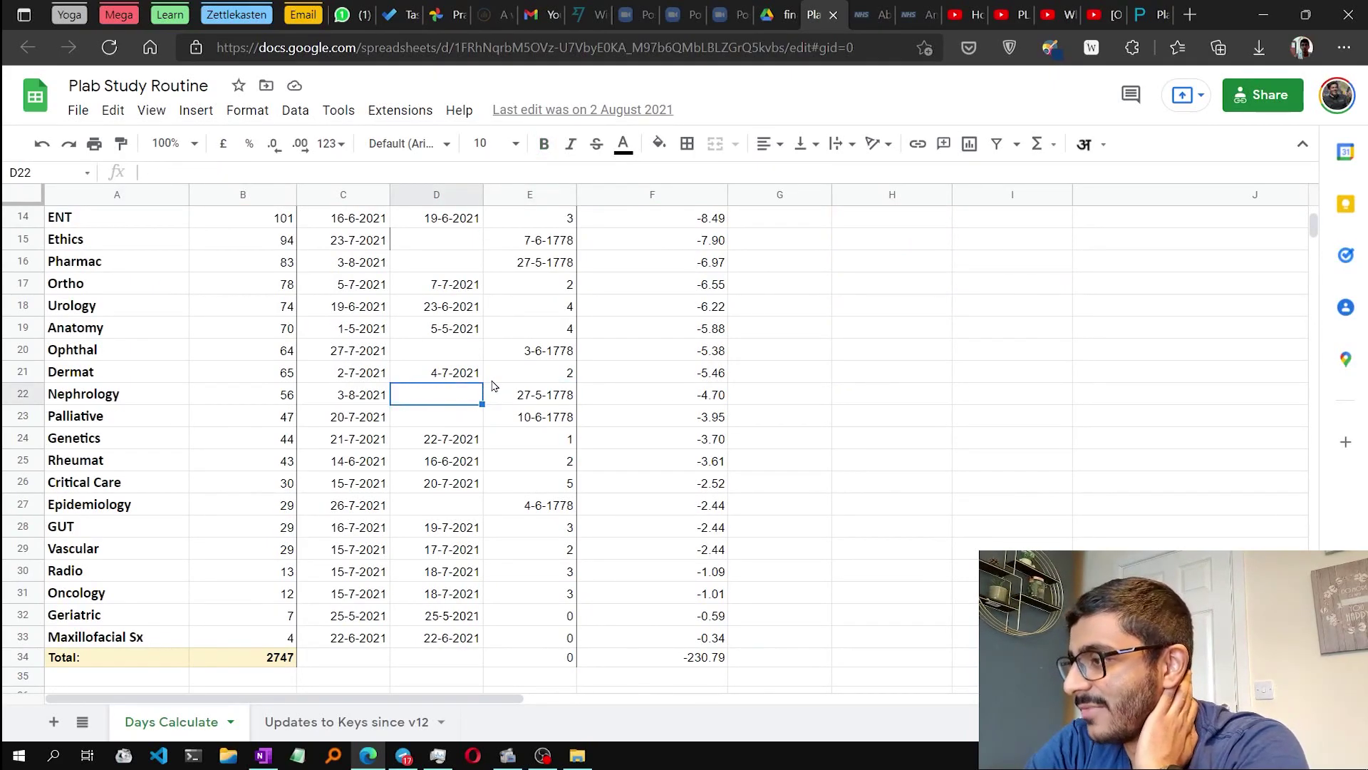
pyautogui.scroll(1, 537, 392)
pyautogui.scroll(-3, 538, 392)
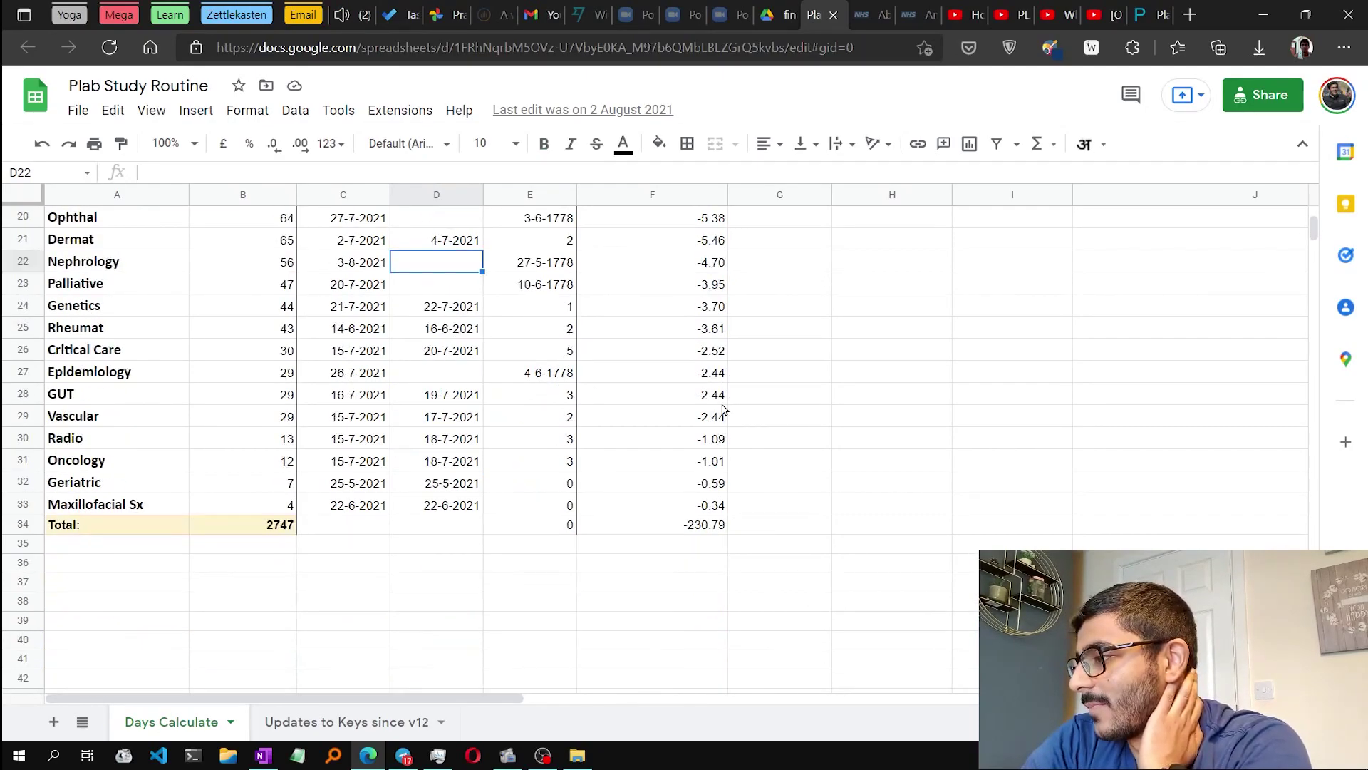
# - Inspect the Expected Days per topic formula for OBG in cell F2 and the cells it references
pyautogui.scroll(6, 723, 408)
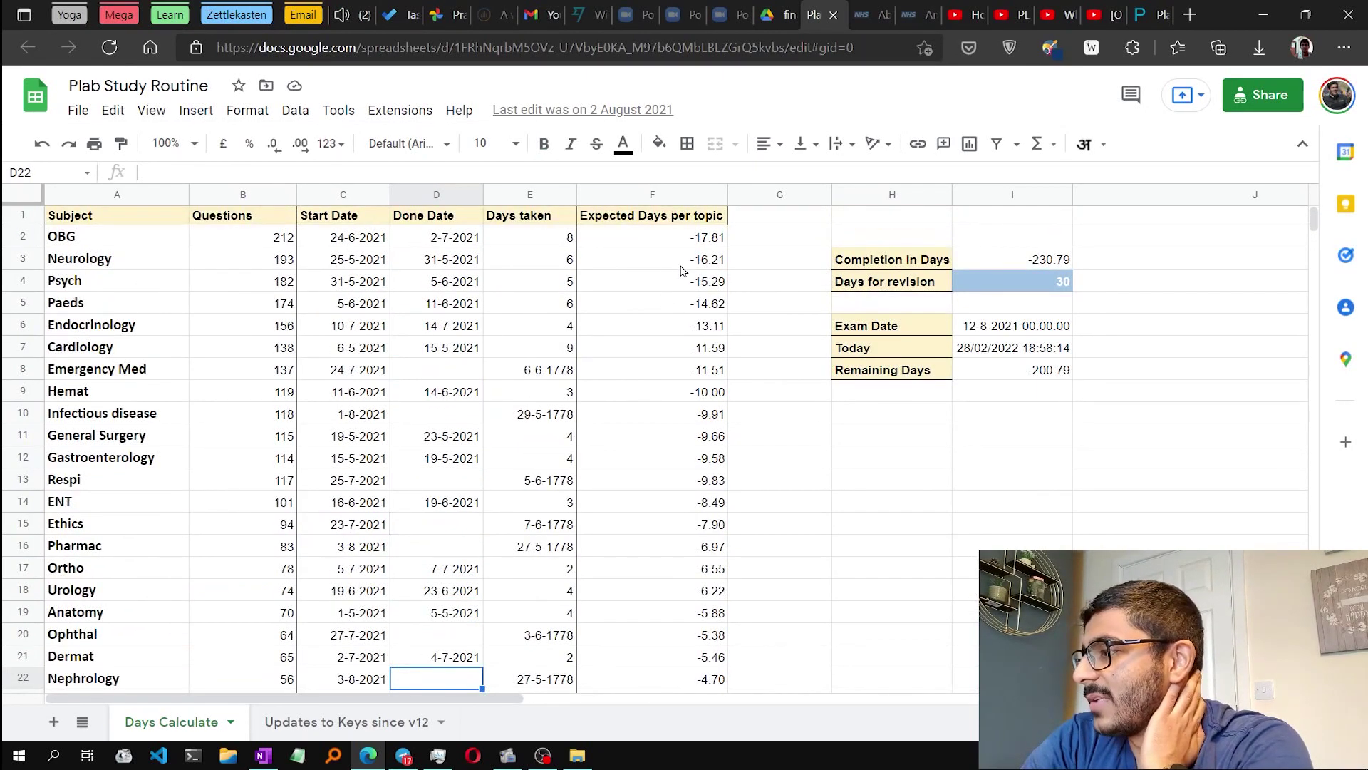
pyautogui.click(703, 241)
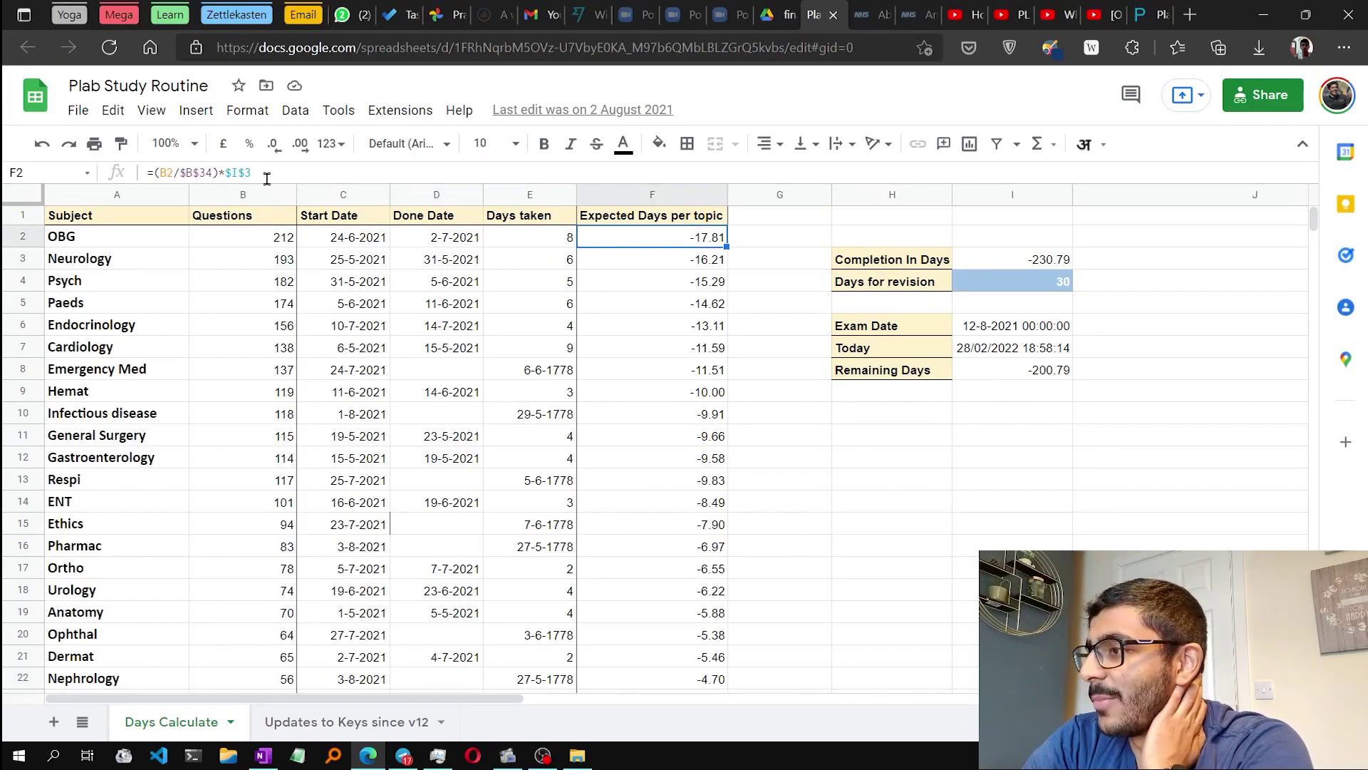
pyautogui.moveTo(267, 174); pyautogui.dragTo(146, 172)
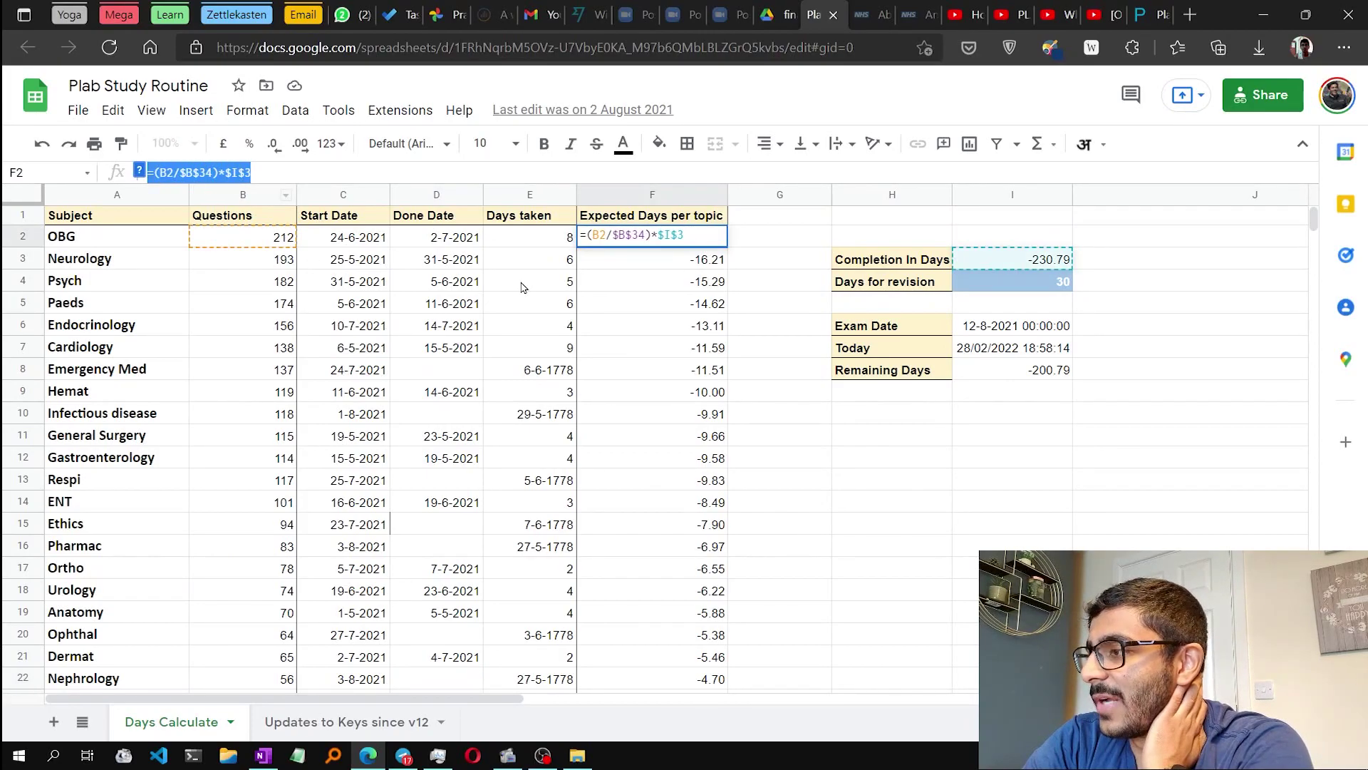
pyautogui.press('Escape')
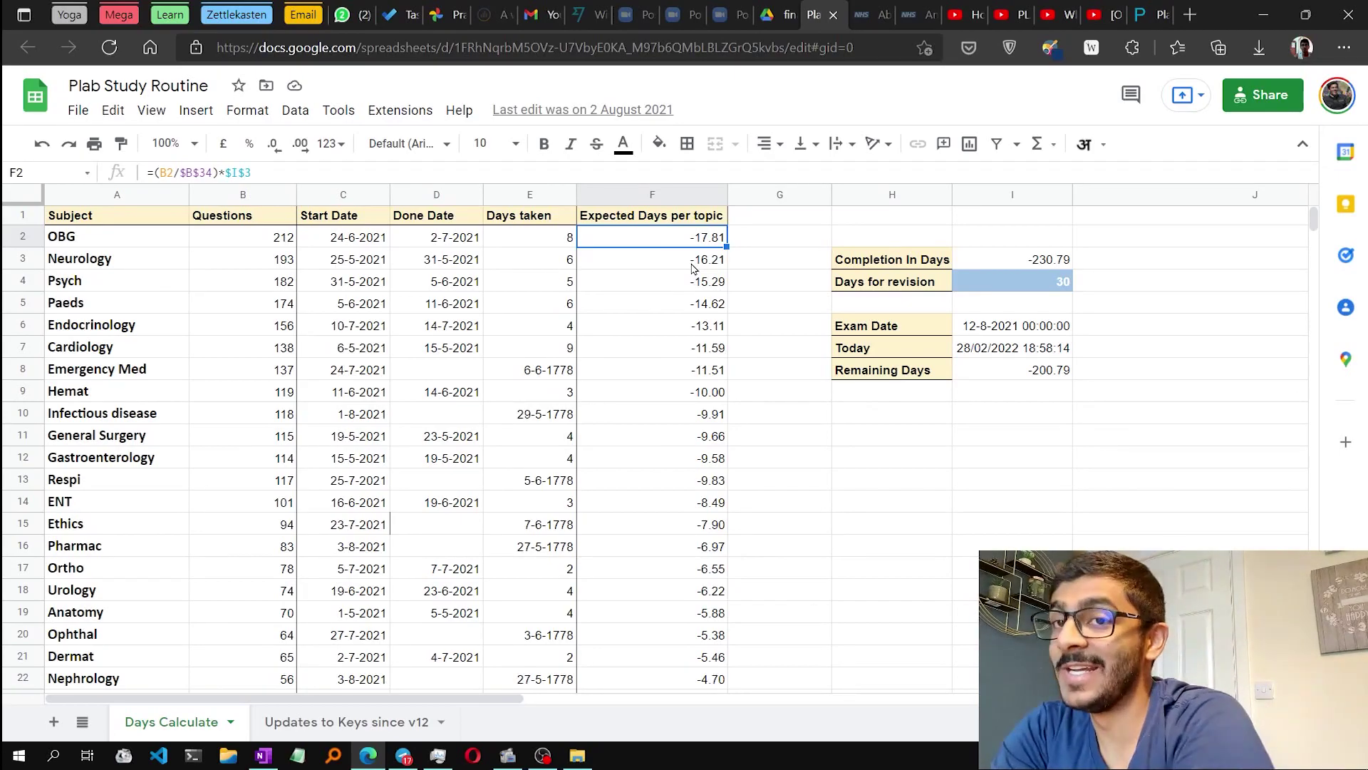
# - Review the full subject schedule down to the Total row and return to its header row
pyautogui.scroll(-1, 691, 268)
pyautogui.scroll(-2, 677, 269)
pyautogui.scroll(2, 677, 269)
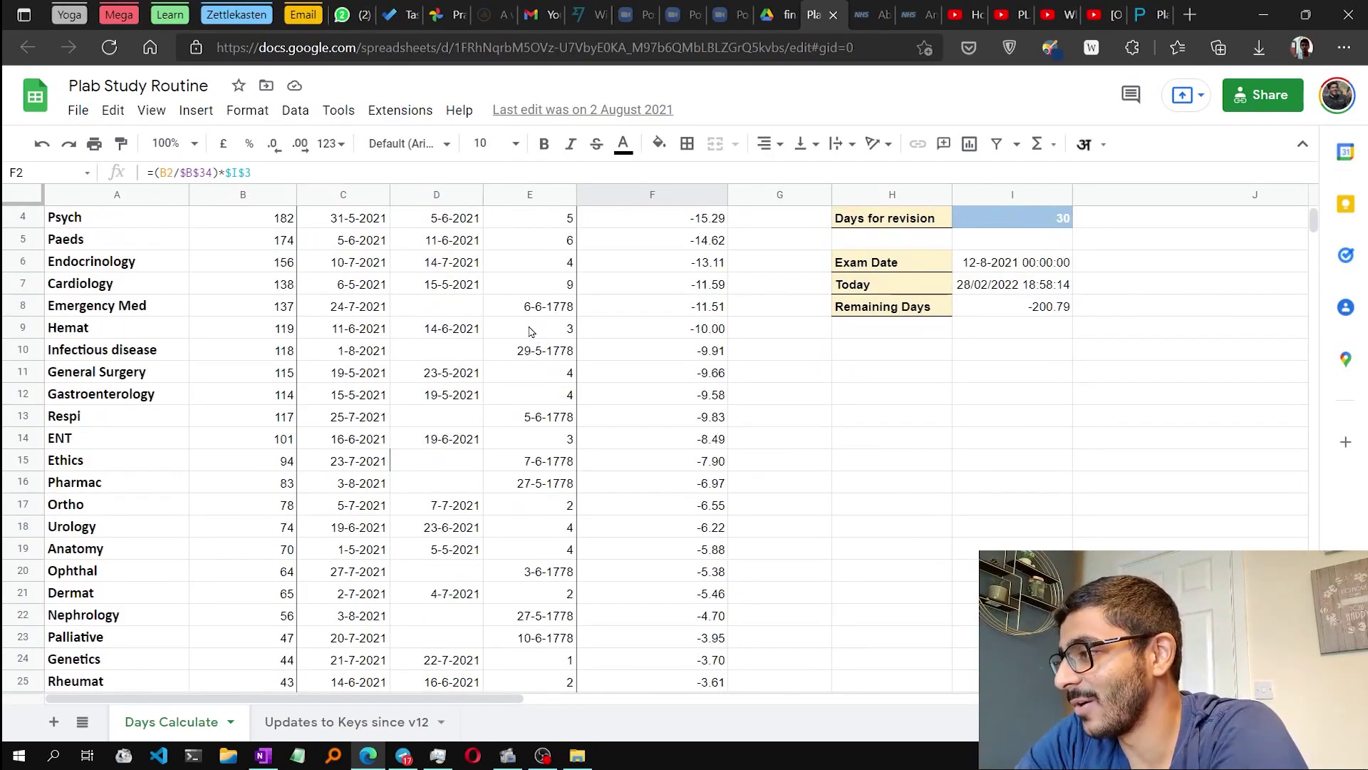
pyautogui.scroll(-5, 558, 361)
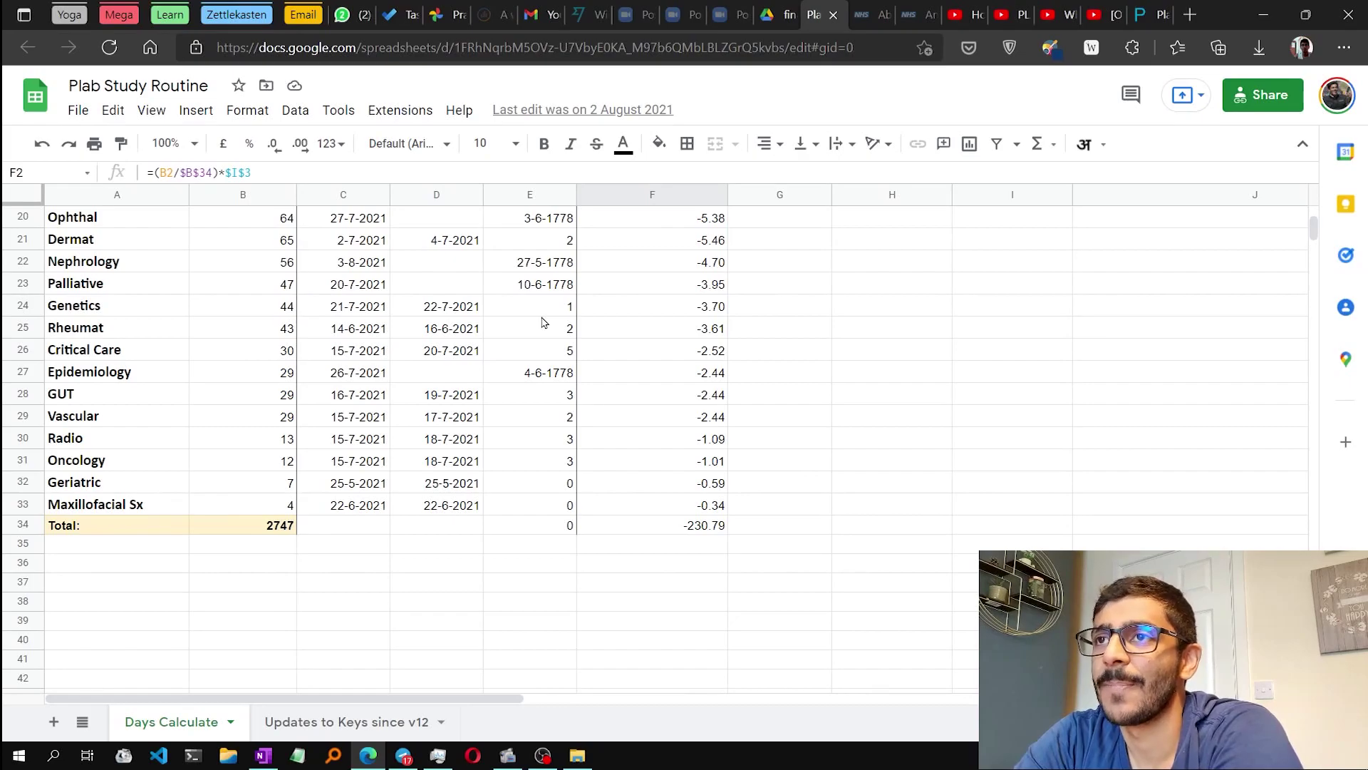
pyautogui.scroll(6, 541, 322)
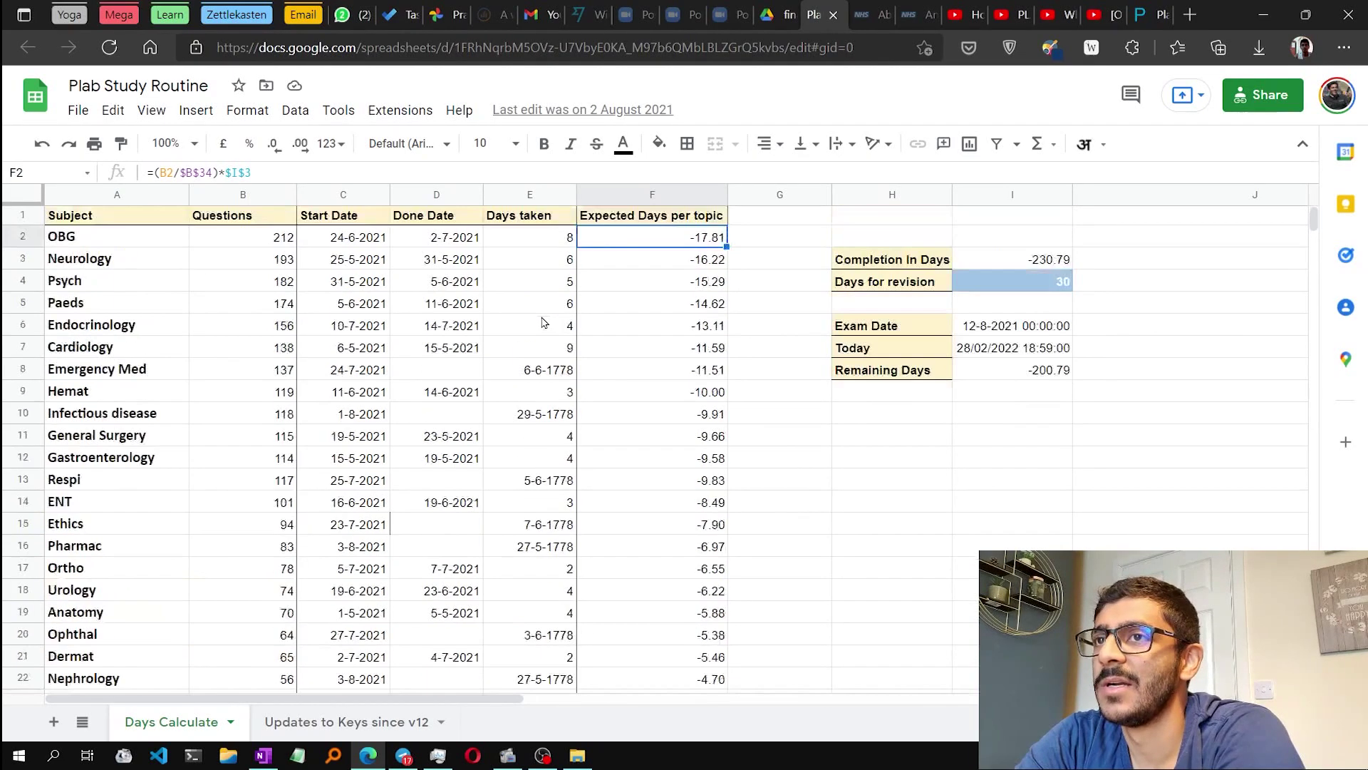